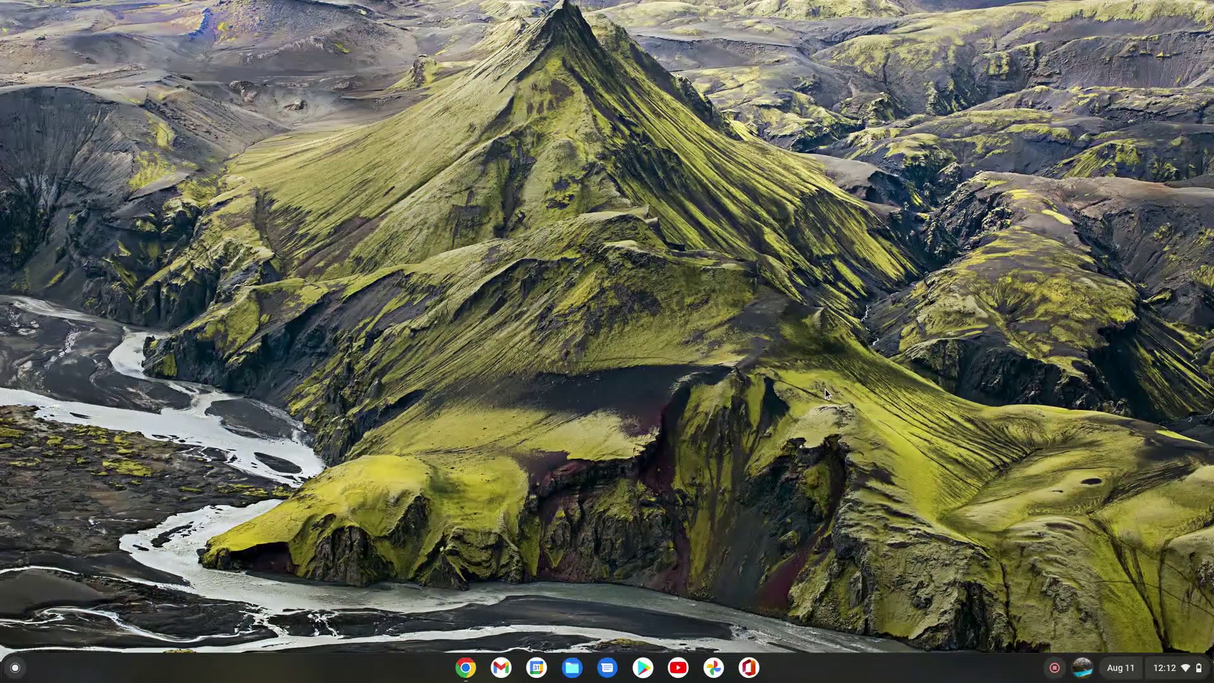
Open a Terminal session in the penguin Linux container.
{"action": "key", "text": "super"}
{"action": "key", "text": "super"}
{"action": "key", "text": "super"}
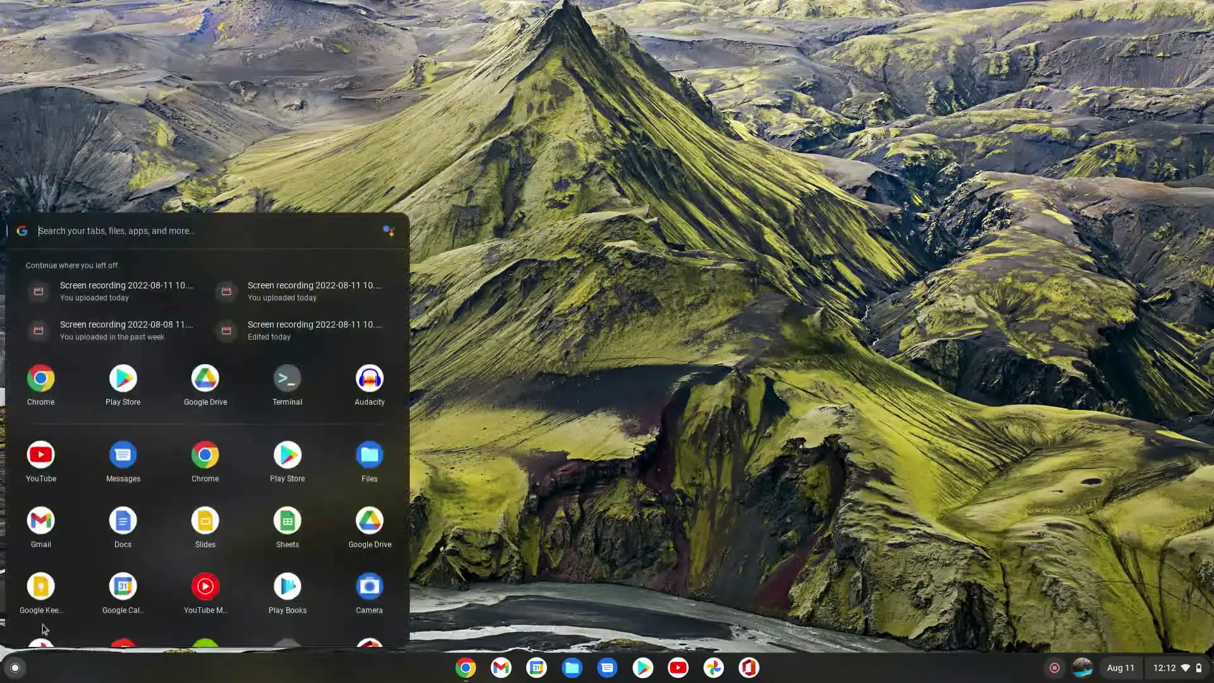
{"action": "left_click", "coordinate": [304, 378]}
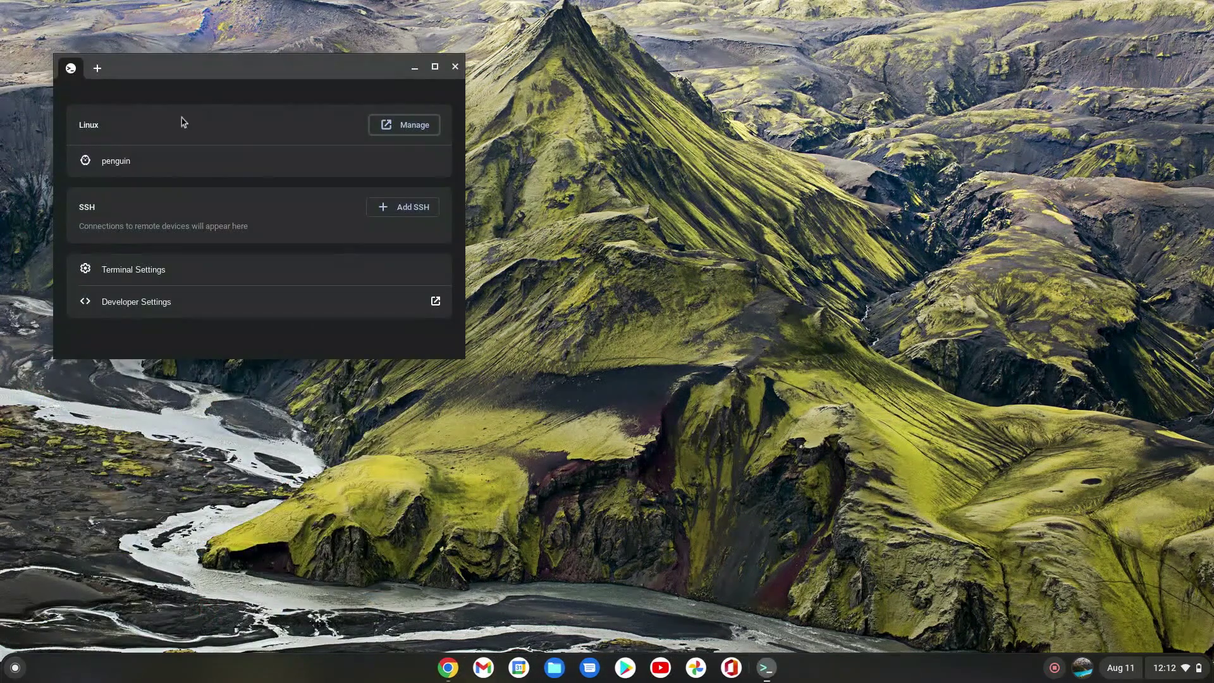
{"action": "left_click", "coordinate": [141, 163]}
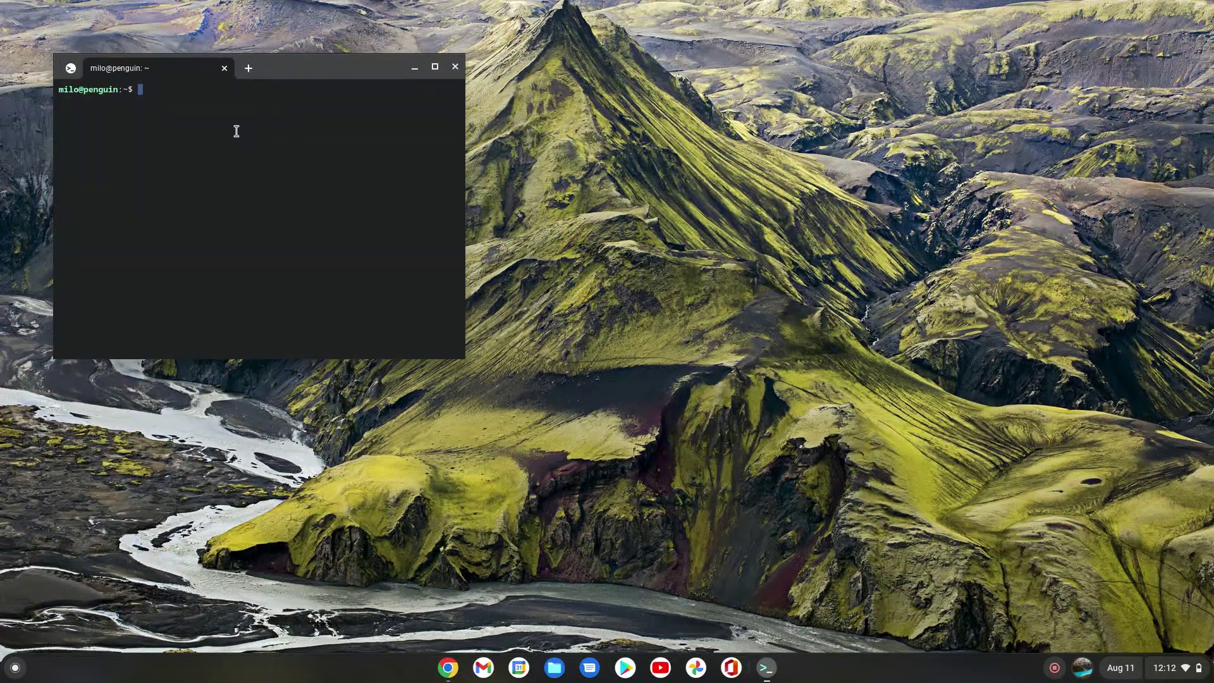
Update and upgrade the Linux packages with sudo apt-get update && sudo apt-get upgrade -y.
{"action": "type", "text": "sudo "}
{"action": "type", "text": "ape"}
{"action": "type", "text": "-get "}
{"action": "type", "text": "update &&"}
{"action": "type", "text": " sudo ap"}
{"action": "type", "text": "t-"}
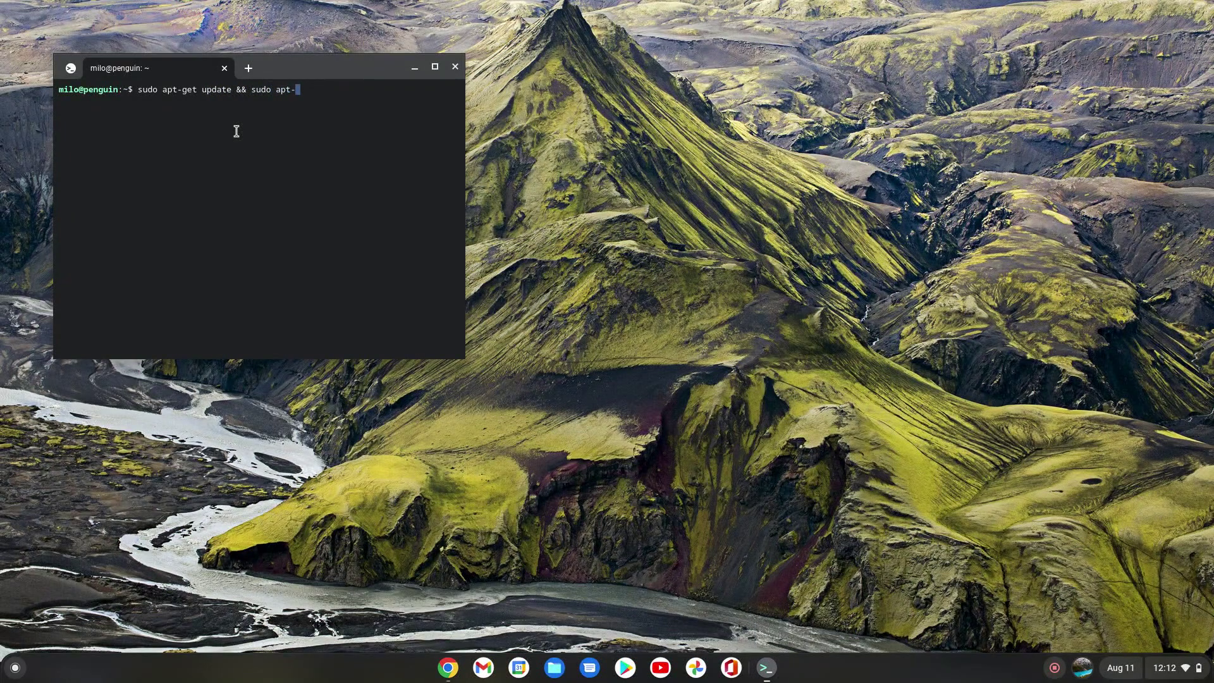
{"action": "type", "text": "get upgrade -y"}
{"action": "key", "text": "Return"}
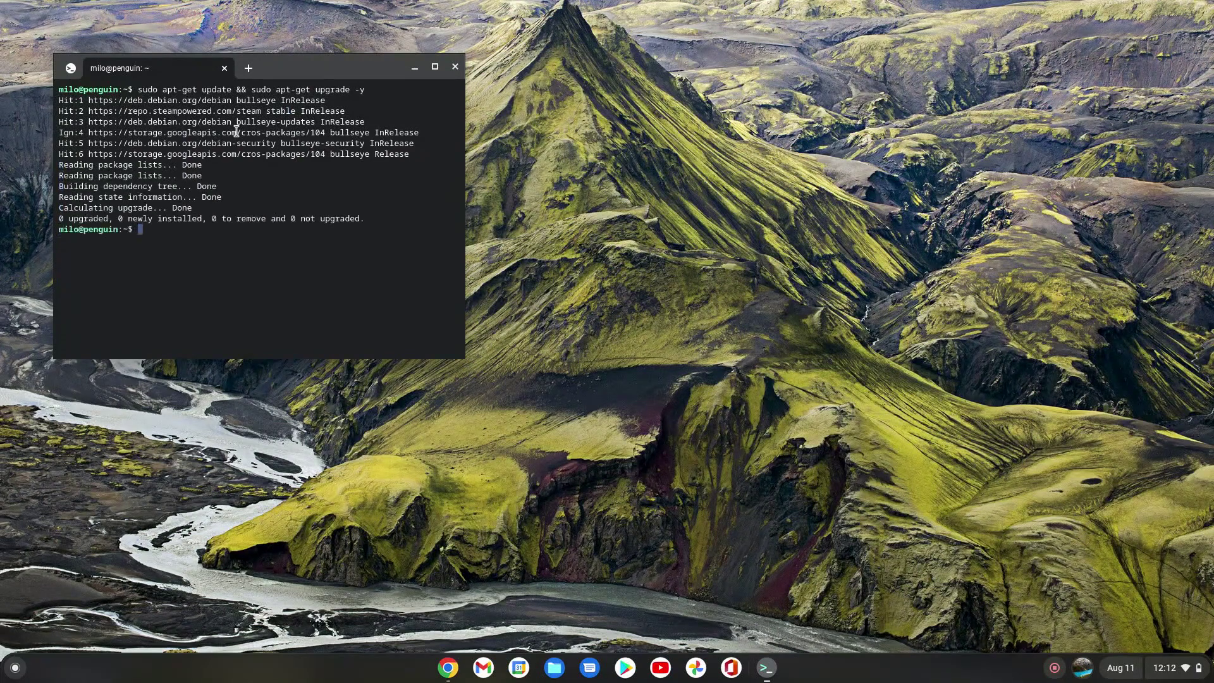
Exit the penguin shell session and close the Terminal window.
{"action": "type", "text": "exit"}
{"action": "key", "text": "Return"}
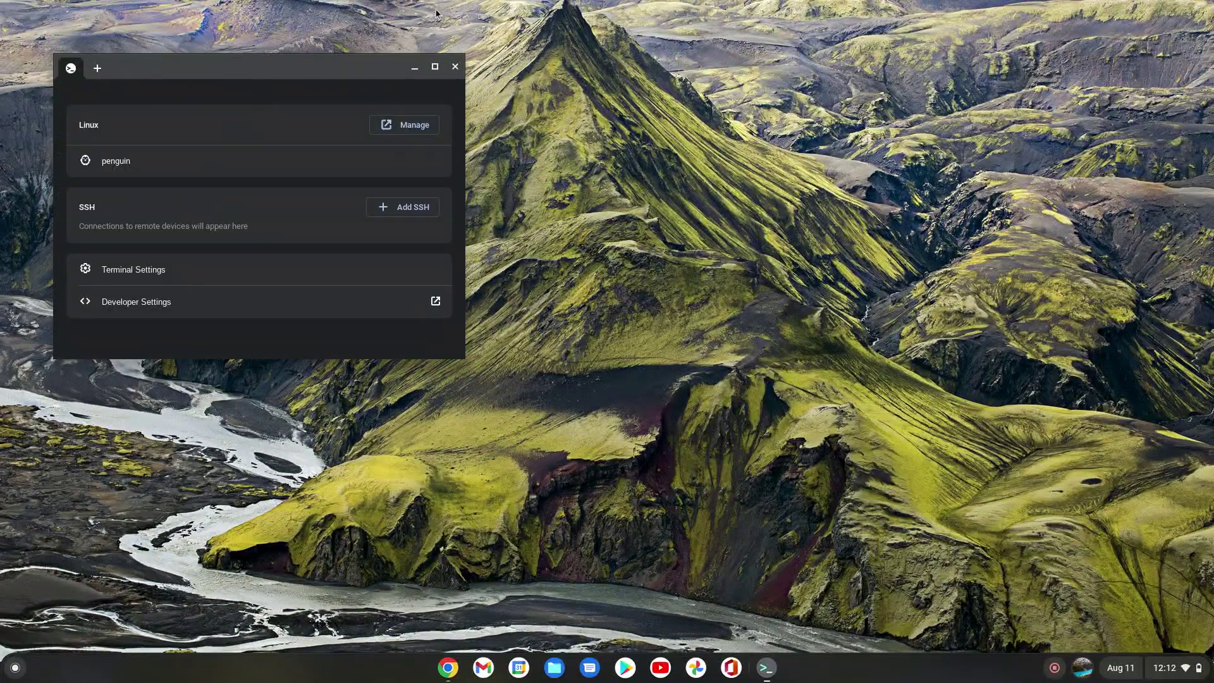
{"action": "left_click", "coordinate": [453, 68]}
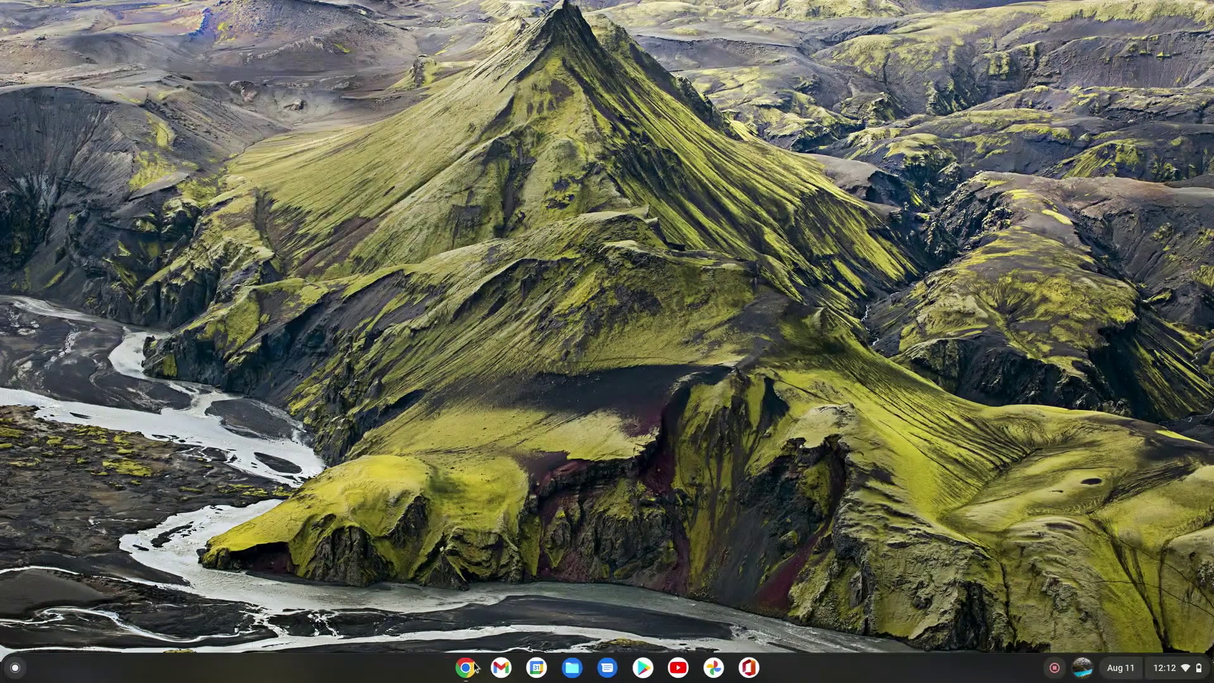
Switch to Chrome, download steam_latest.deb from the Steam repository's archive/stable listing, and put the browser window away.
{"action": "left_click", "coordinate": [468, 669]}
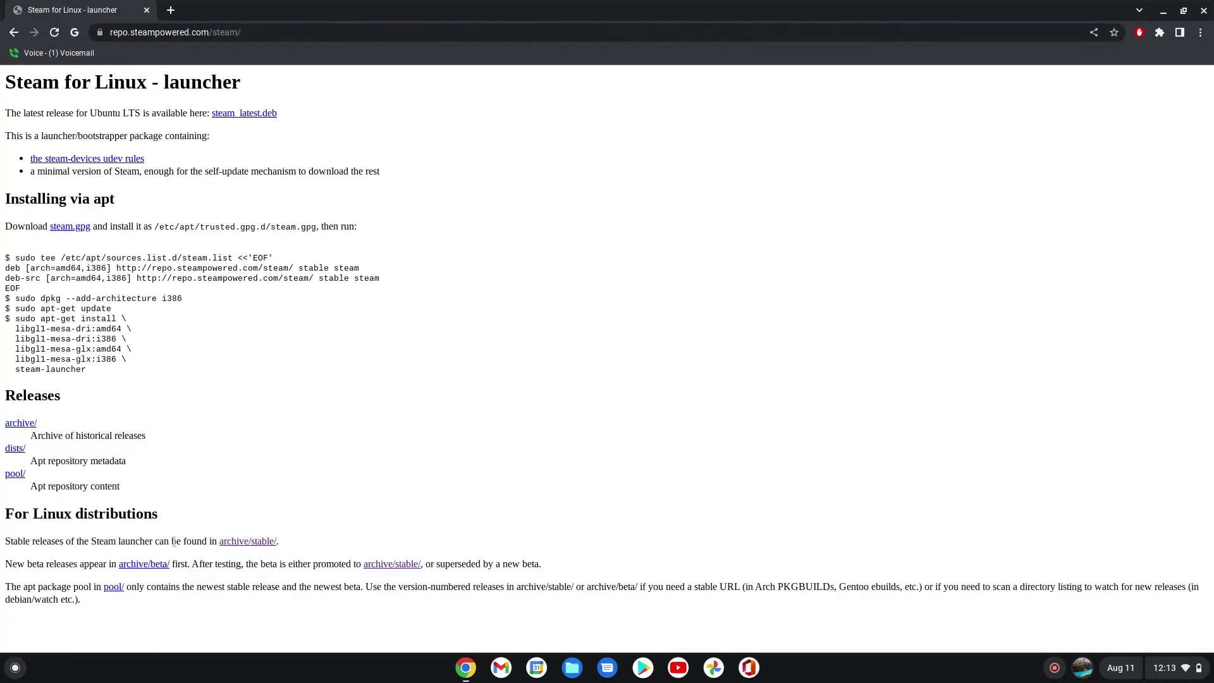
{"action": "left_click", "coordinate": [236, 542]}
{"action": "scroll", "coordinate": [356, 476], "scroll_direction": "down", "scroll_amount": 7}
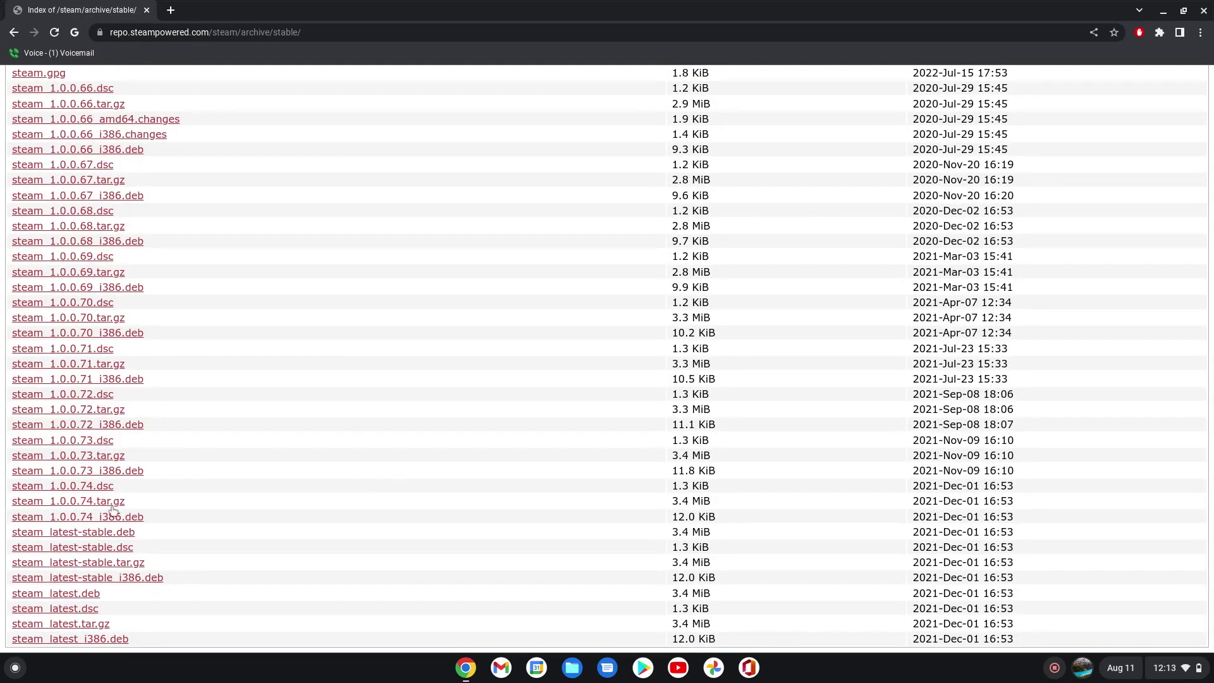
{"action": "left_click", "coordinate": [77, 594]}
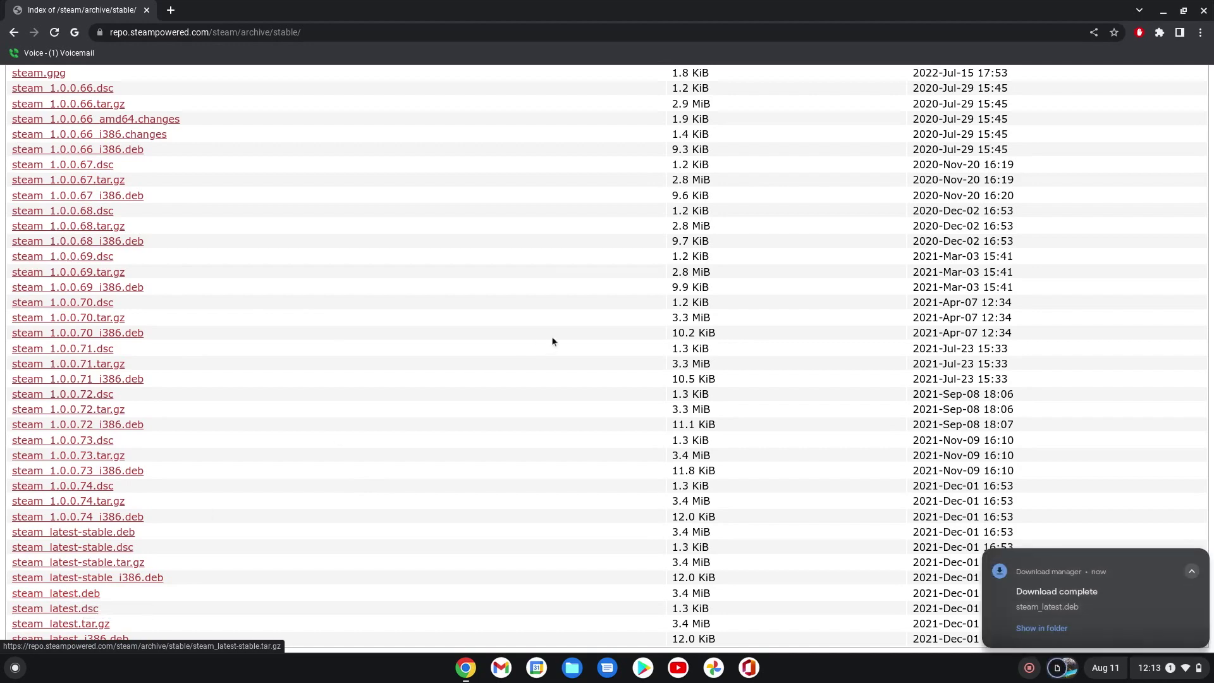
{"action": "left_click", "coordinate": [1160, 5]}
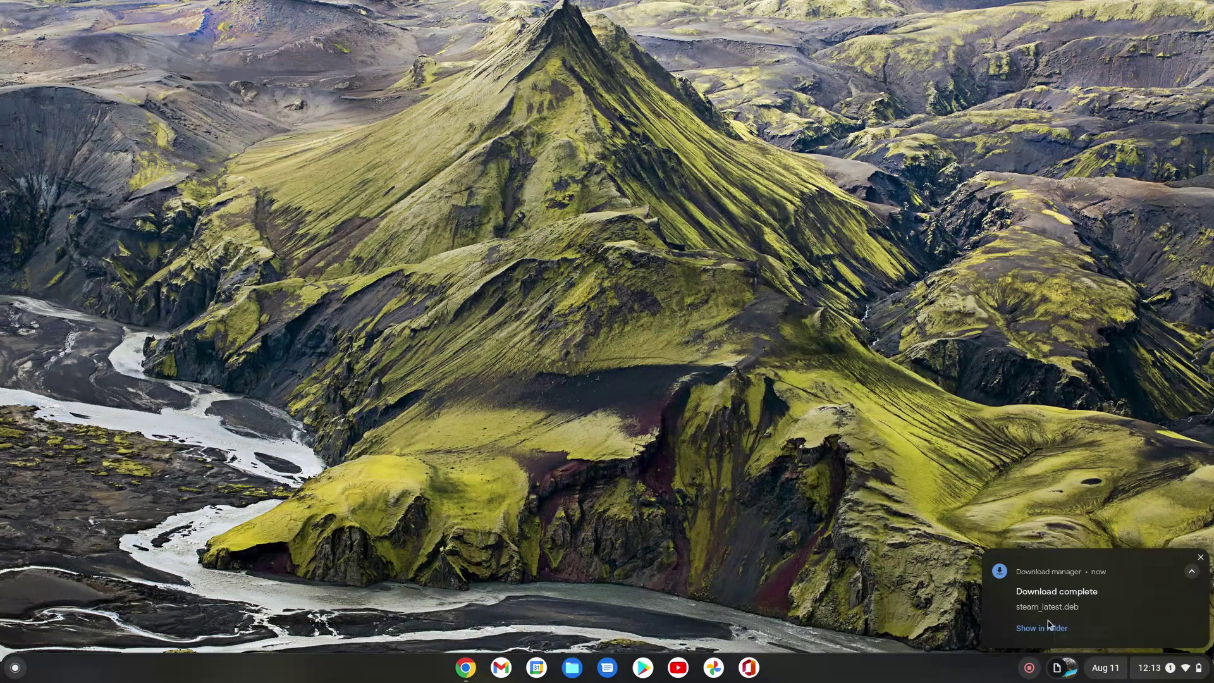
Show the downloaded steam_latest.deb in its folder and copy it into Linux files.
{"action": "left_click", "coordinate": [1048, 626]}
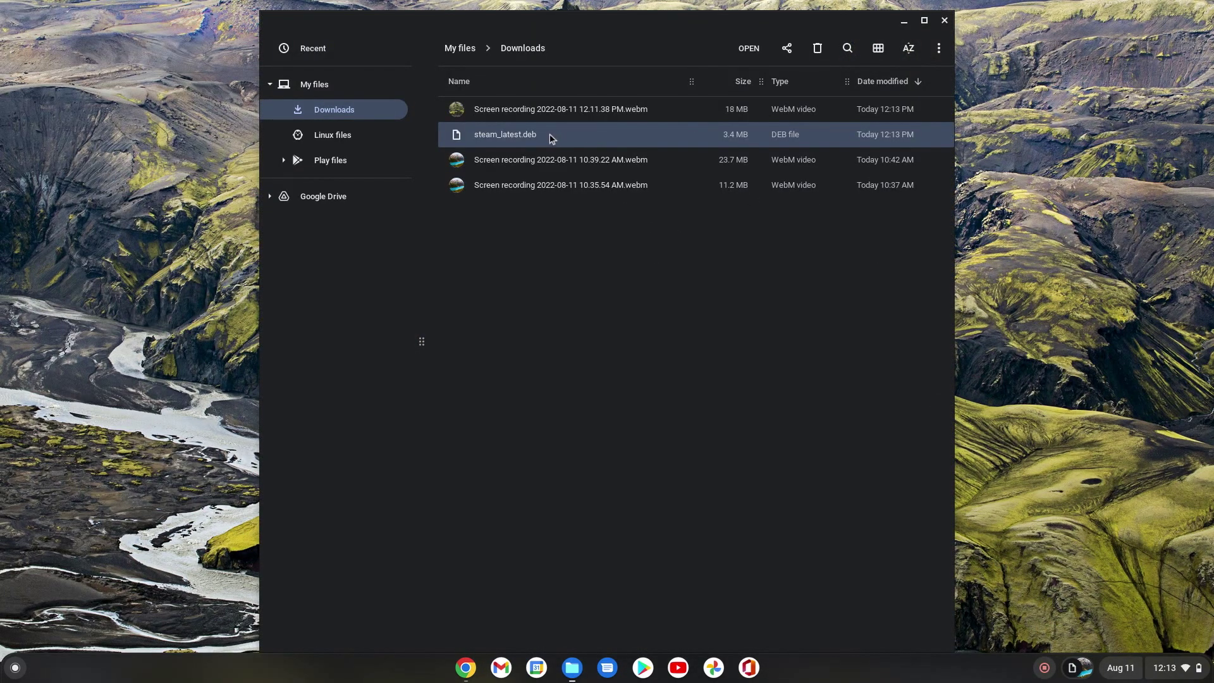
{"action": "left_click_drag", "start_coordinate": [545, 138], "coordinate": [355, 137]}
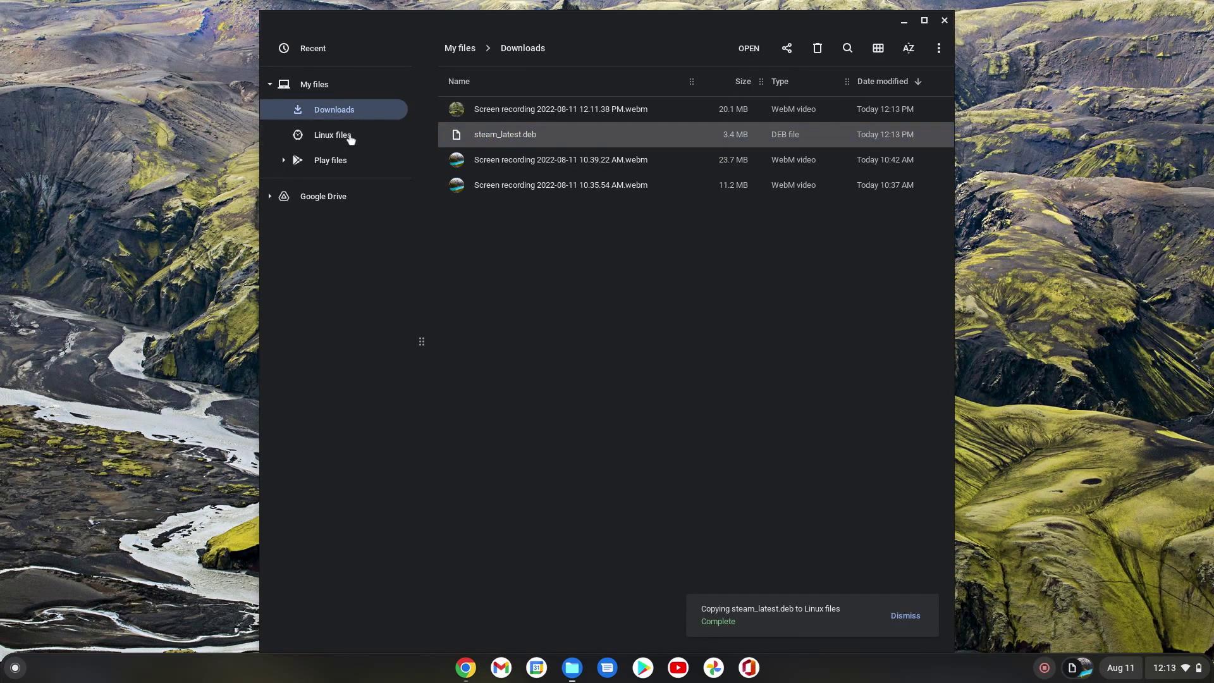
{"action": "left_click", "coordinate": [350, 136]}
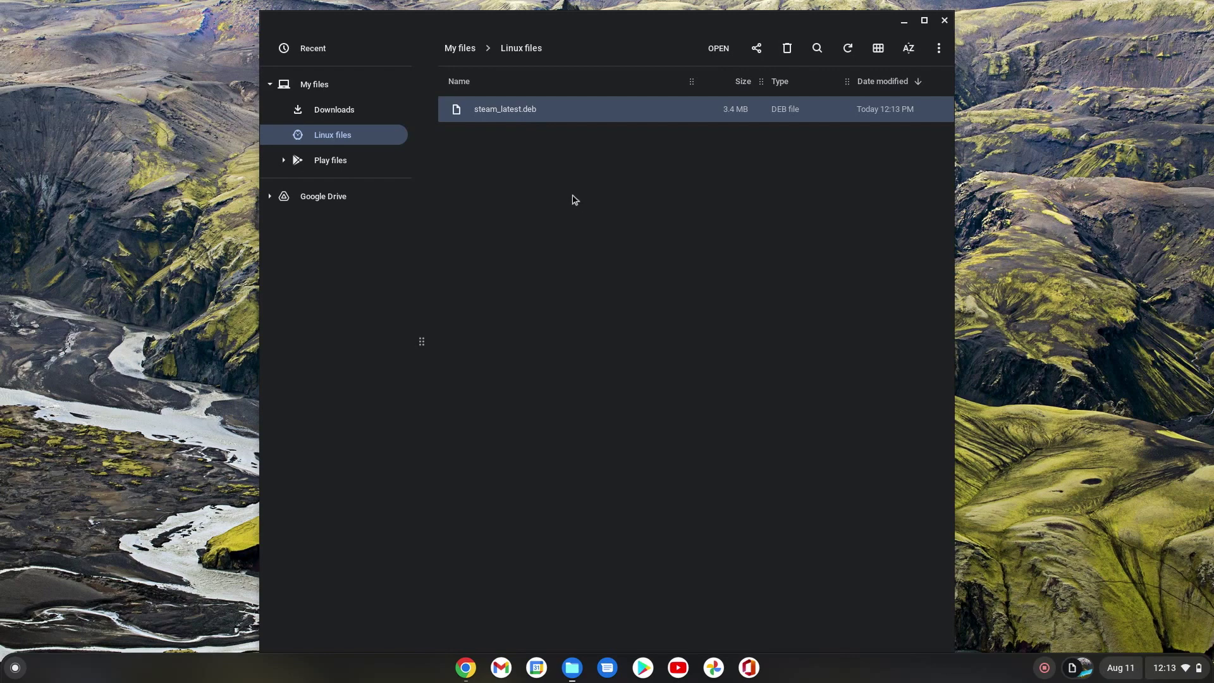
Install the steam-launcher package from steam_latest.deb in Linux files.
{"action": "double_click", "coordinate": [517, 110]}
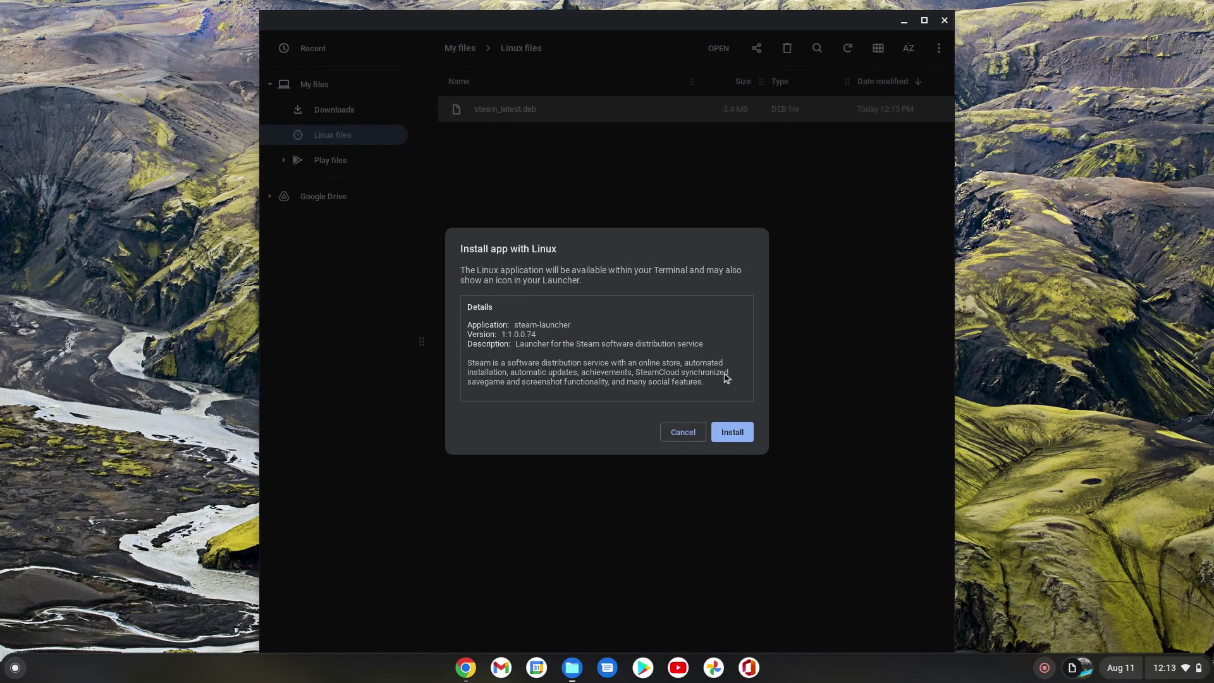
{"action": "left_click", "coordinate": [737, 433]}
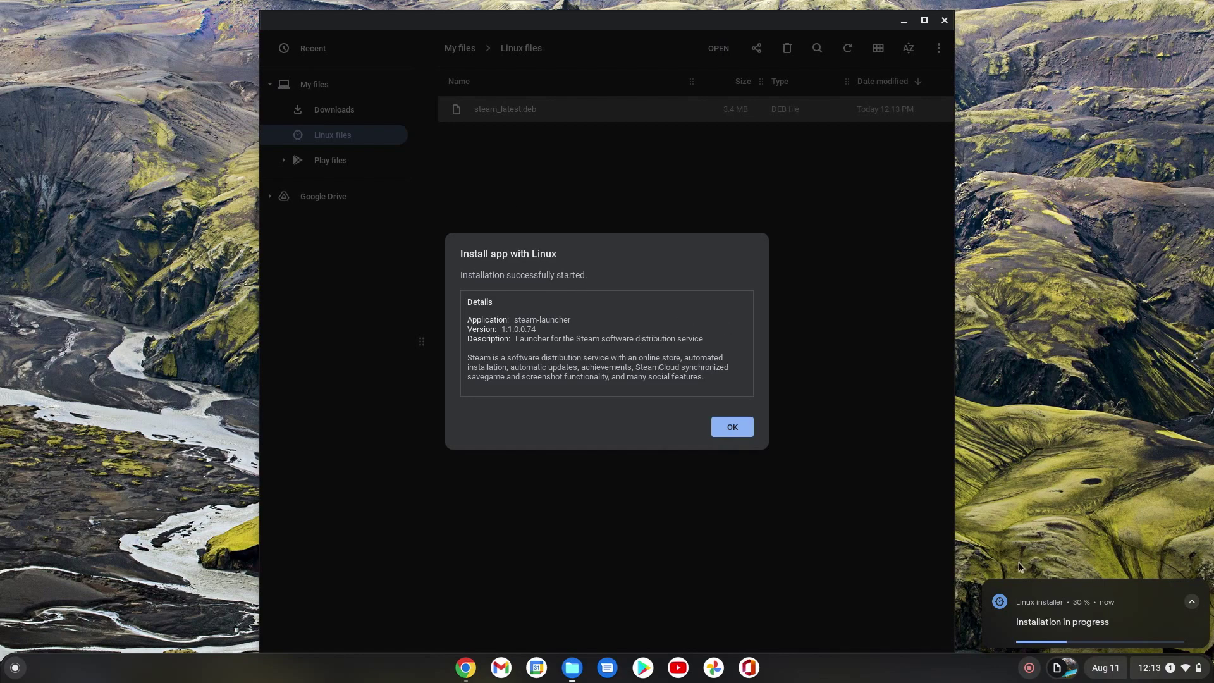
{"action": "mouse_move", "coordinate": [1165, 626]}
{"action": "left_click", "coordinate": [754, 430]}
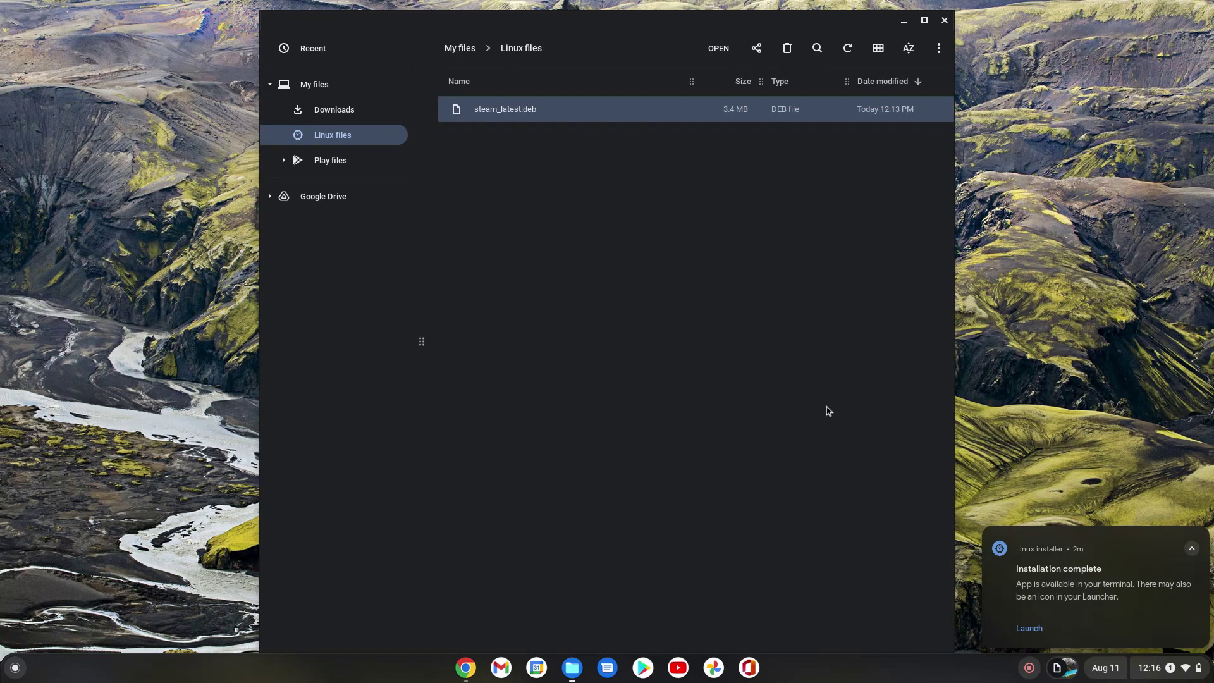
Launch the newly installed Steam, clearing away the Files and Terminal windows, and choose to log in to an existing account.
{"action": "left_click", "coordinate": [1029, 630]}
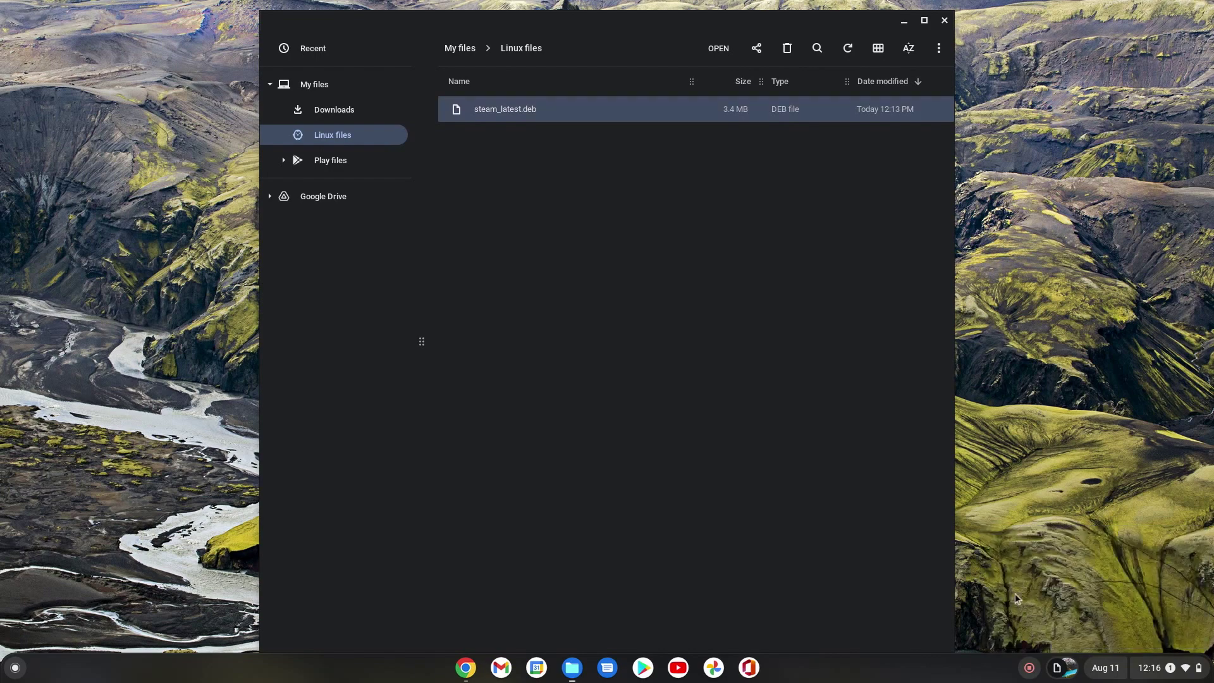
{"action": "left_click", "coordinate": [944, 20]}
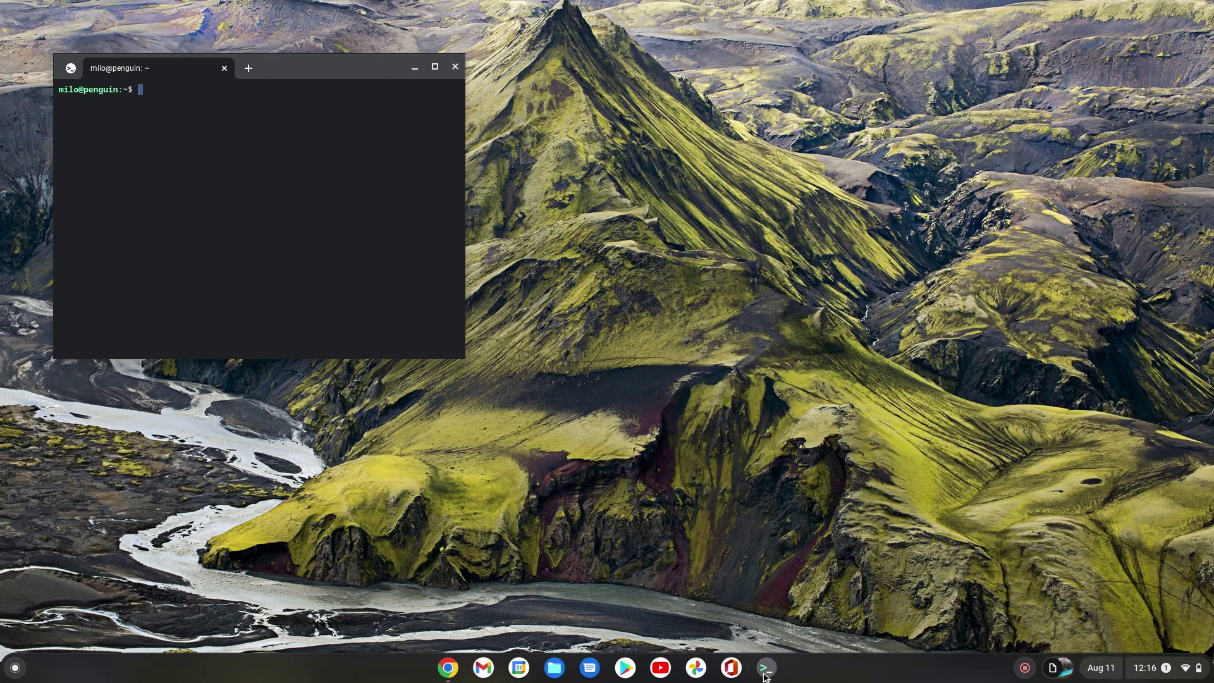
{"action": "left_click", "coordinate": [764, 670]}
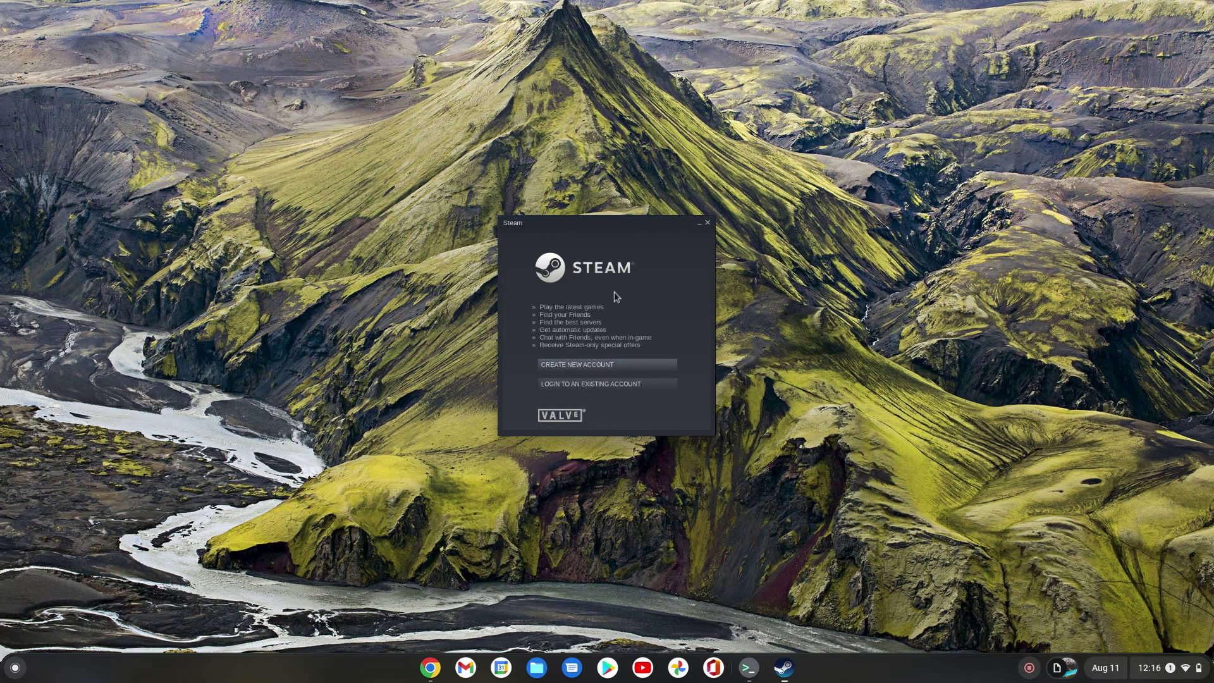
{"action": "left_click", "coordinate": [594, 385]}
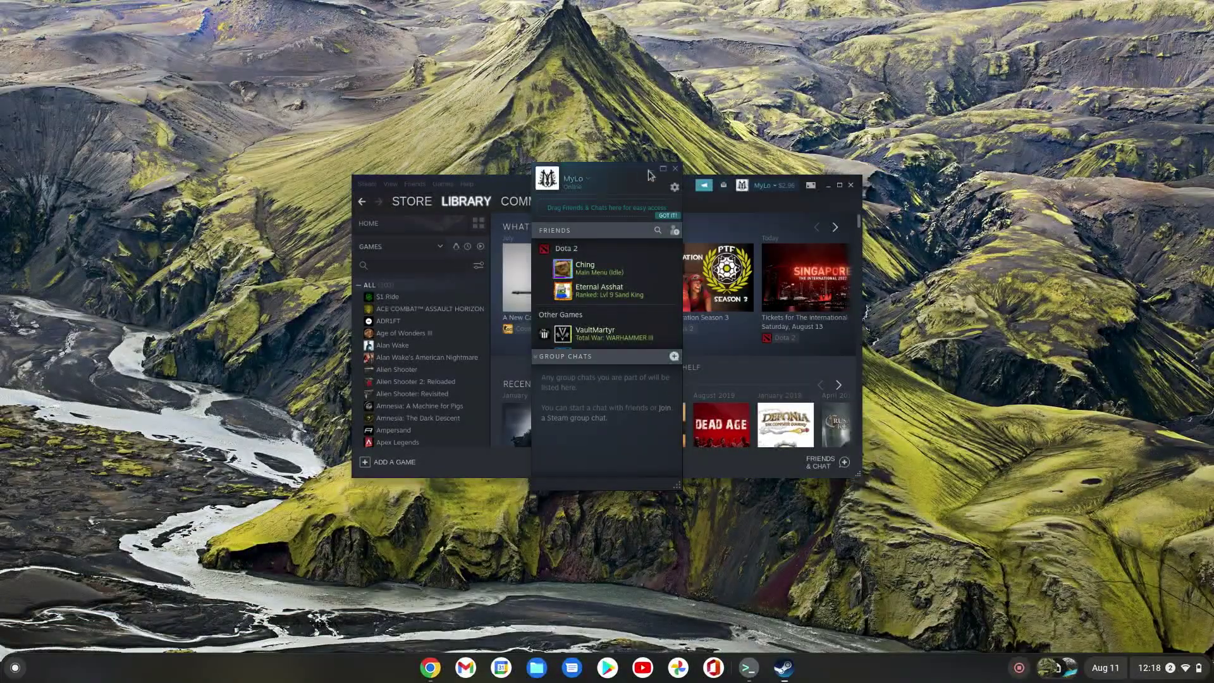
Close the friends list and maximize the Steam window to look through the library's games list.
{"action": "left_click", "coordinate": [675, 170]}
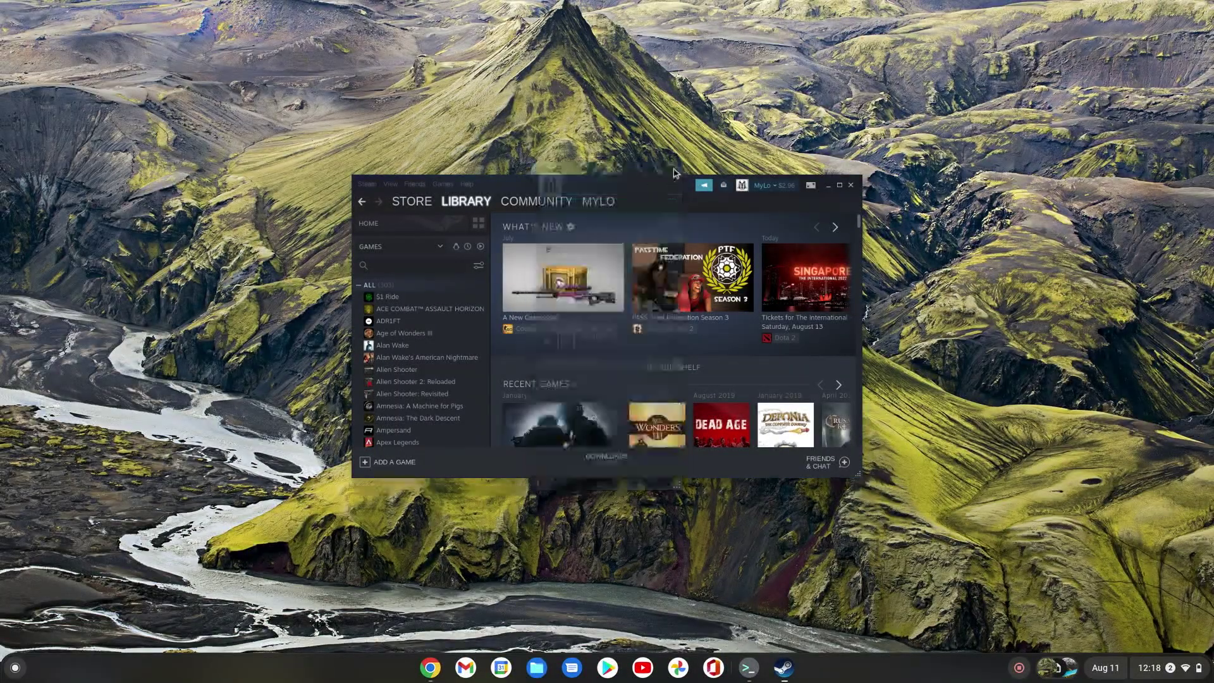
{"action": "left_click", "coordinate": [840, 185]}
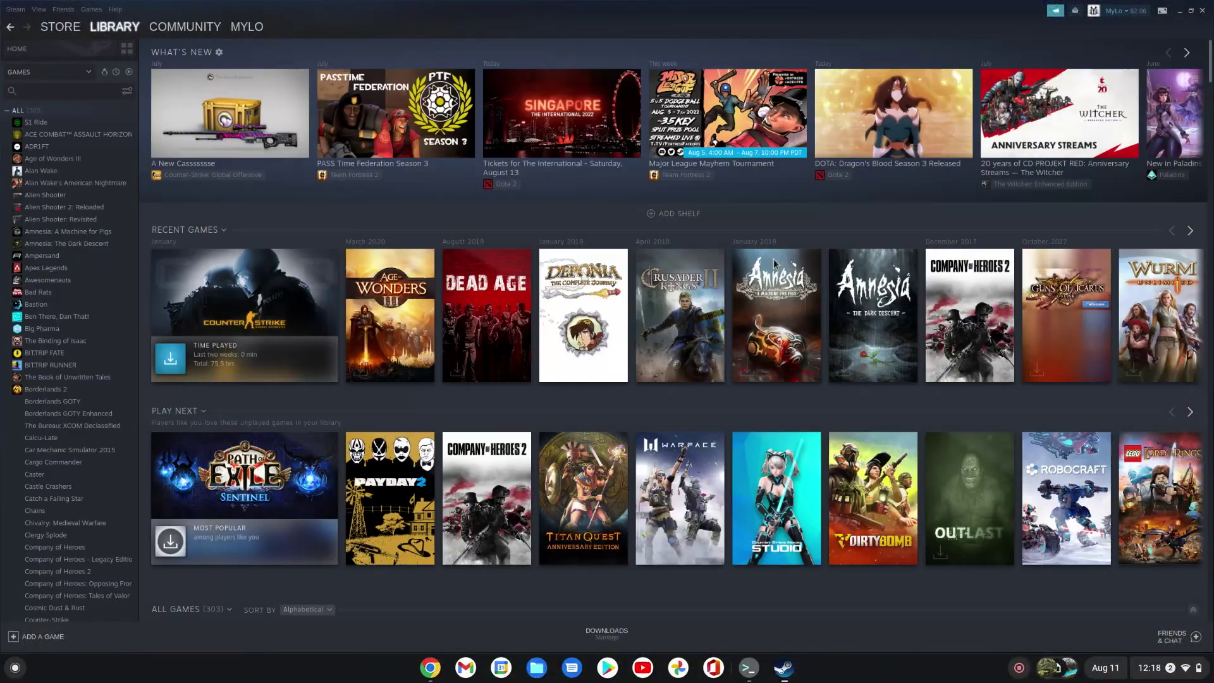
{"action": "mouse_move", "coordinate": [798, 248]}
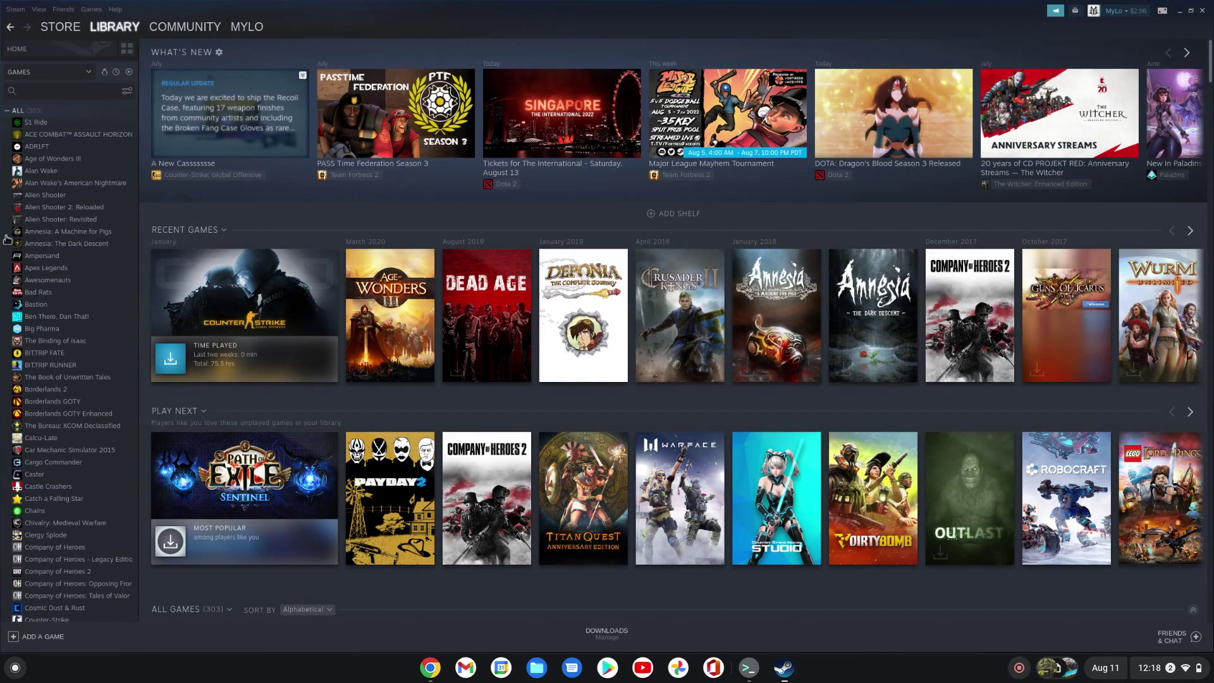
{"action": "scroll", "coordinate": [88, 253], "scroll_direction": "down", "scroll_amount": 15}
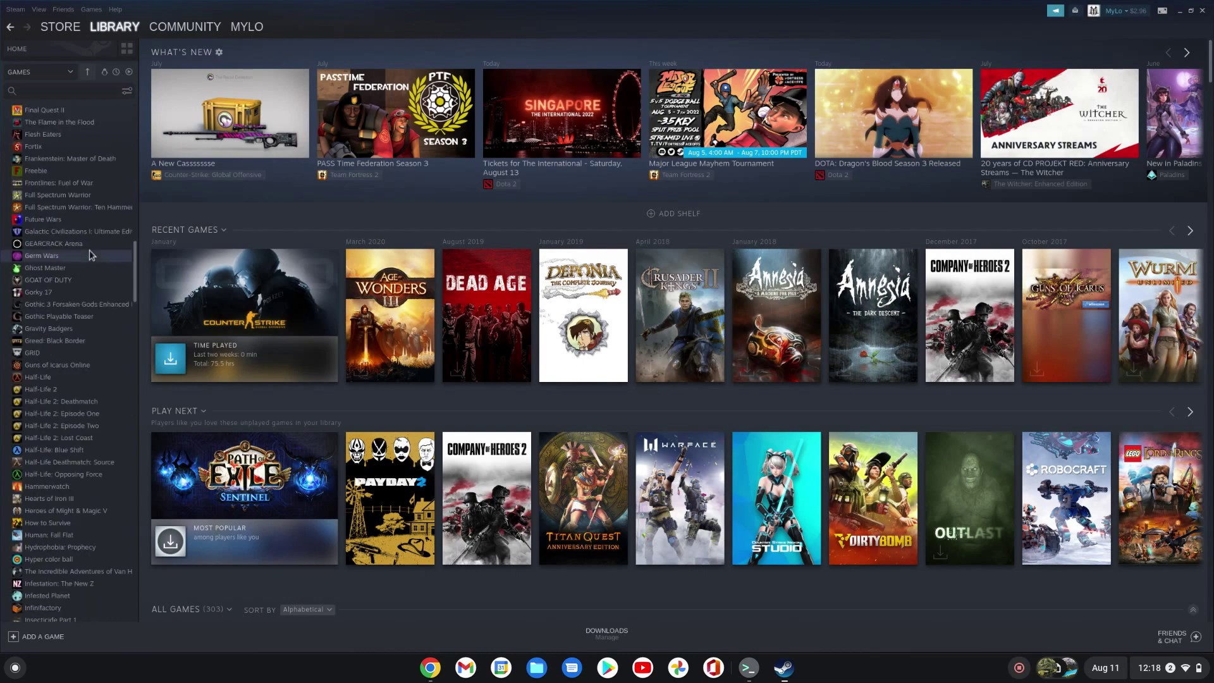
{"action": "scroll", "coordinate": [90, 255], "scroll_direction": "up", "scroll_amount": 15}
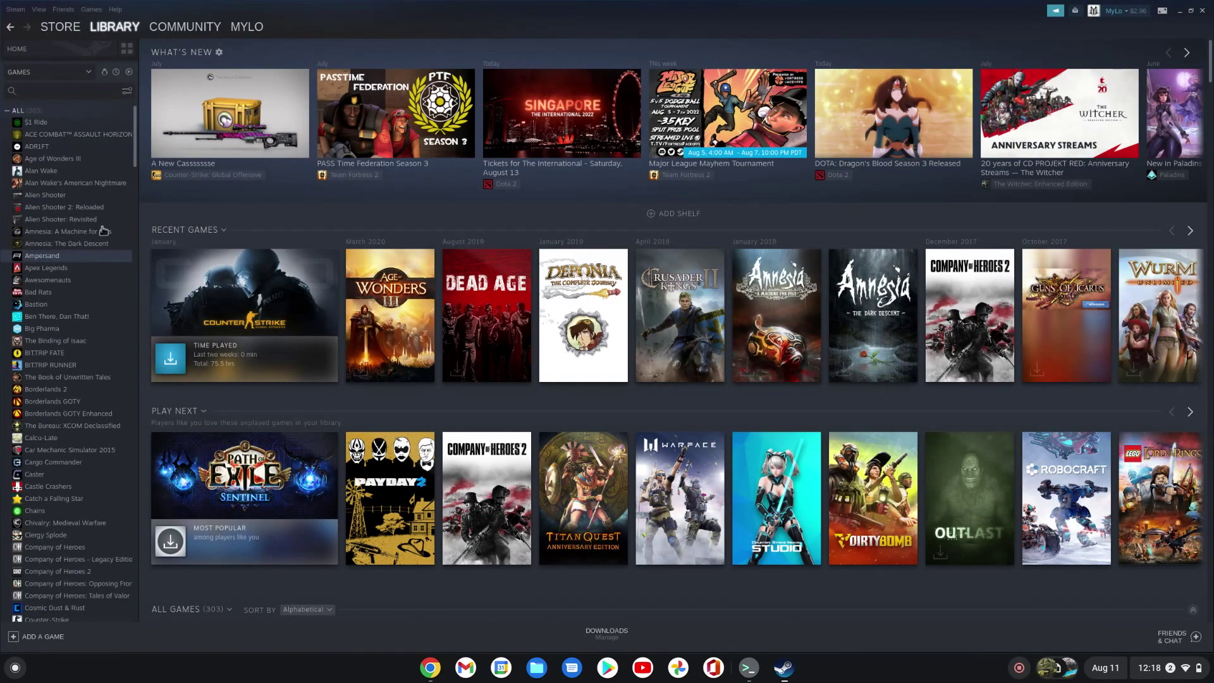
Enable Steam Play for all other titles with Proton Experimental in the Steam settings, and restart Steam.
{"action": "left_click", "coordinate": [15, 9]}
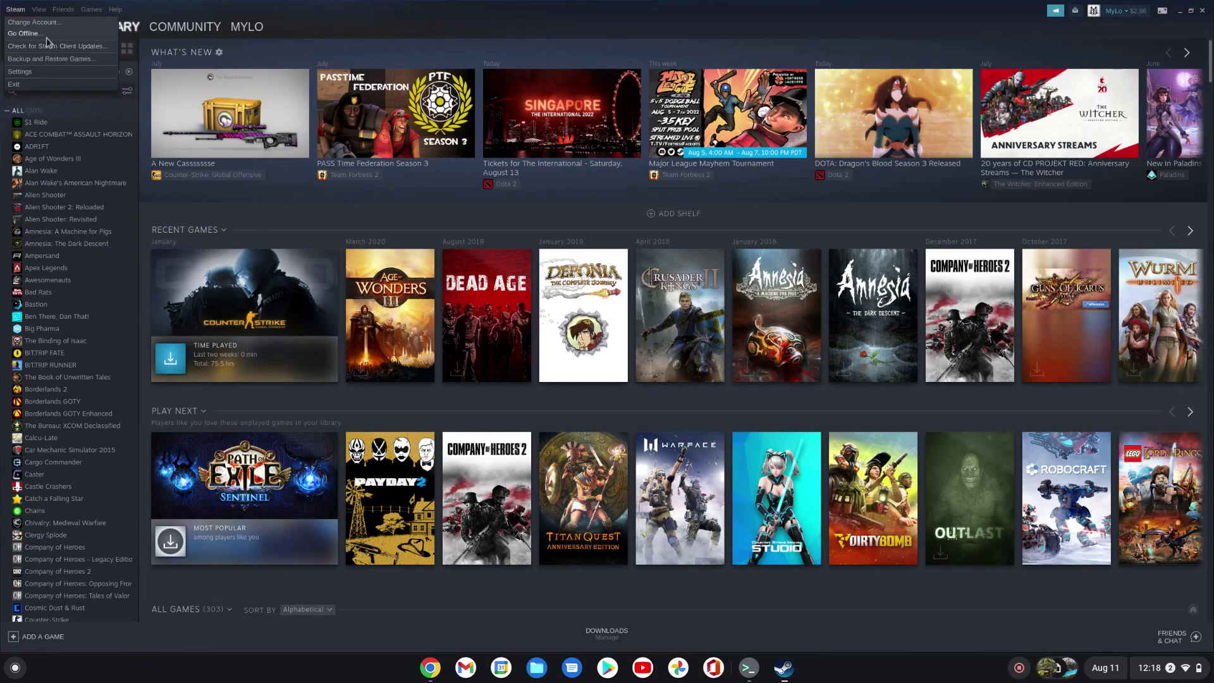
{"action": "left_click", "coordinate": [39, 71]}
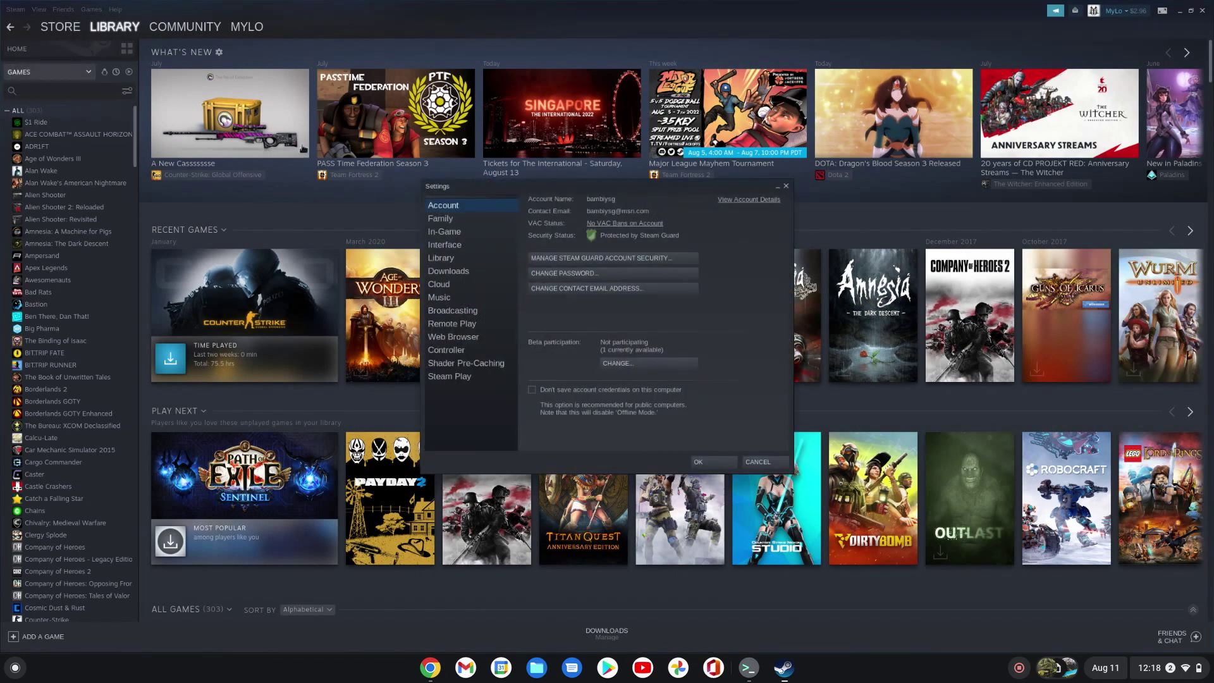
{"action": "left_click", "coordinate": [462, 375]}
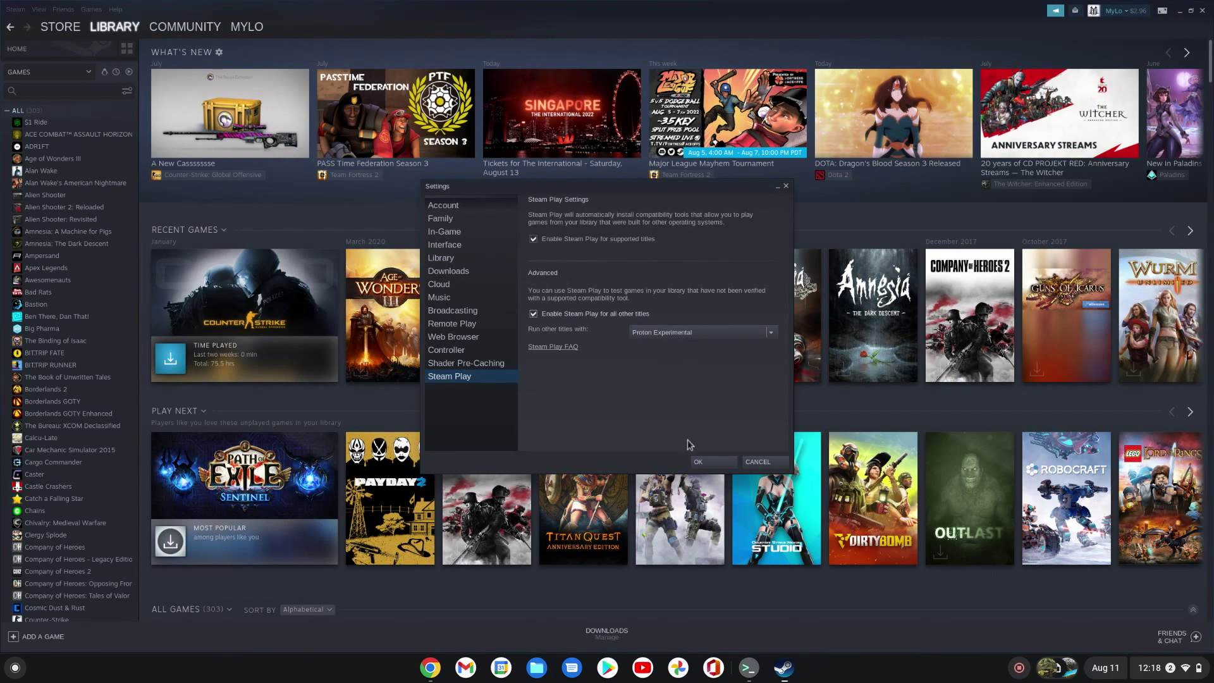
{"action": "left_click", "coordinate": [699, 461]}
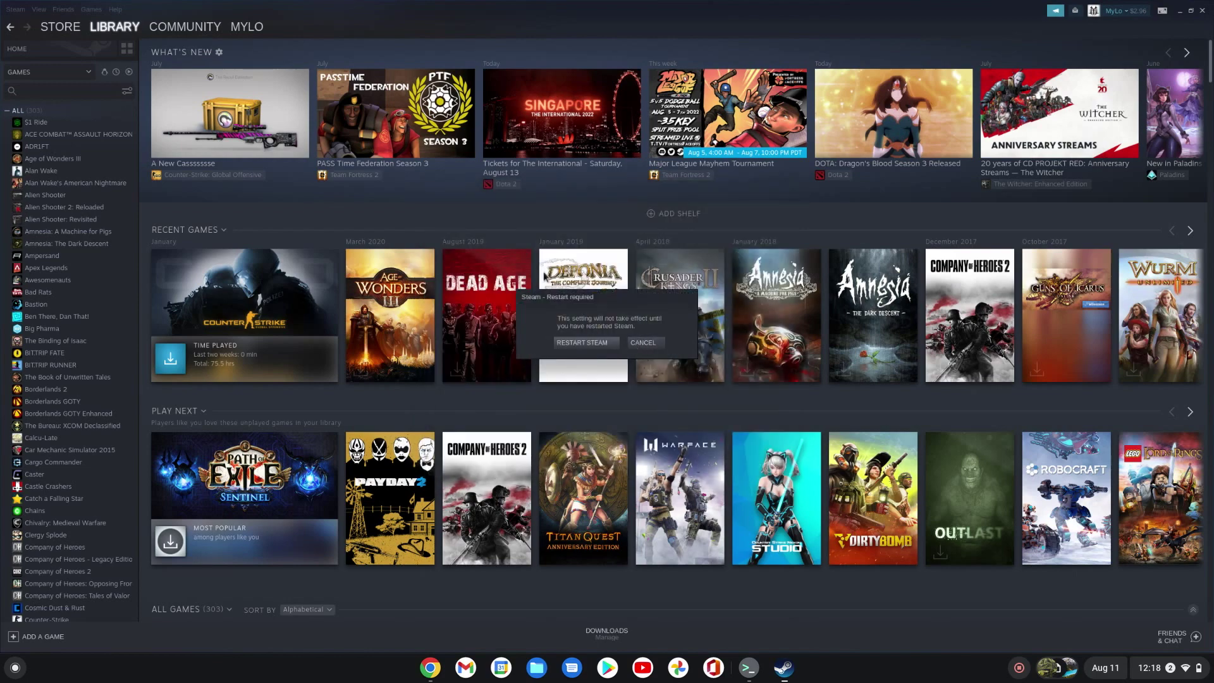
{"action": "left_click", "coordinate": [576, 343]}
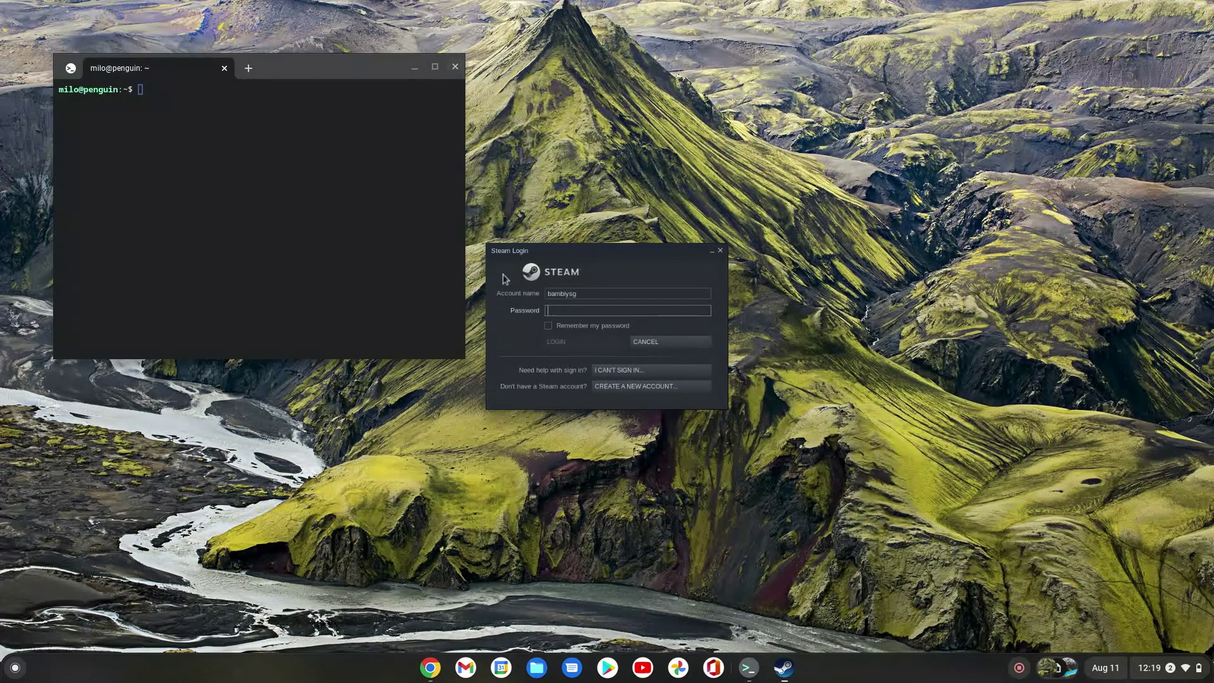
Log back in to Steam by entering the account password, with the password set to be remembered.
{"action": "left_click", "coordinate": [558, 310]}
{"action": "type", "text": "•••"}
{"action": "left_click", "coordinate": [571, 325]}
{"action": "left_click", "coordinate": [556, 343]}
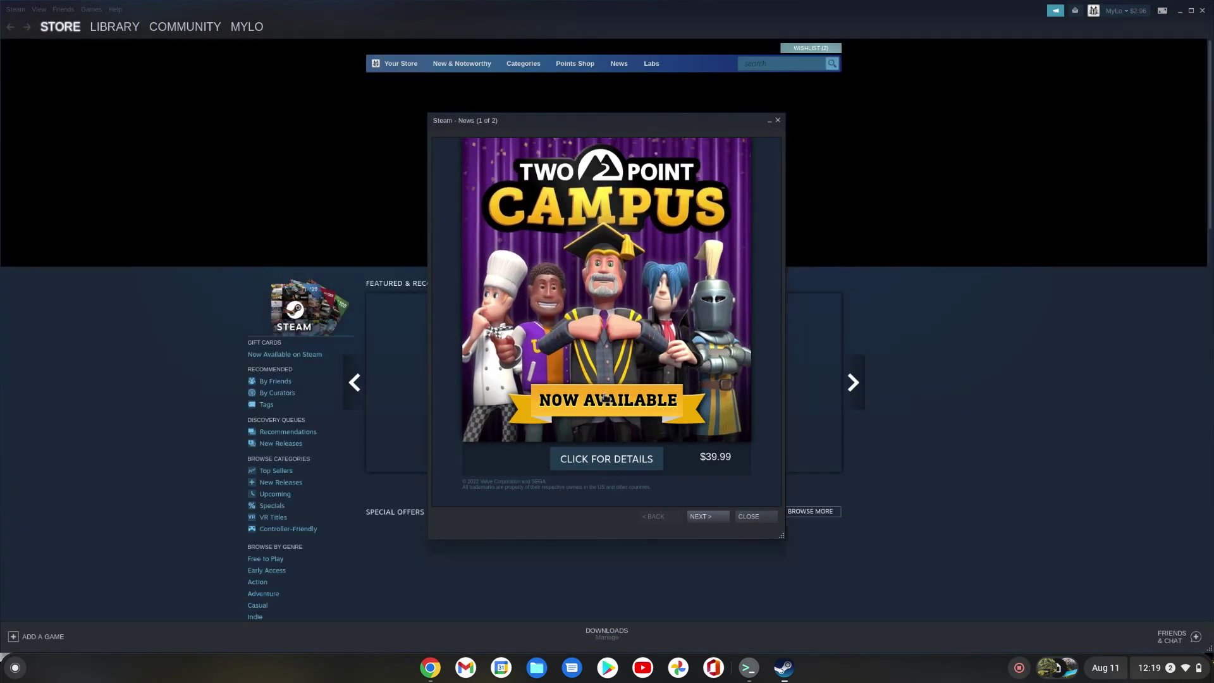
Dismiss the Steam news after its second item and open the Age of Wonders III page in the library.
{"action": "left_click", "coordinate": [704, 517]}
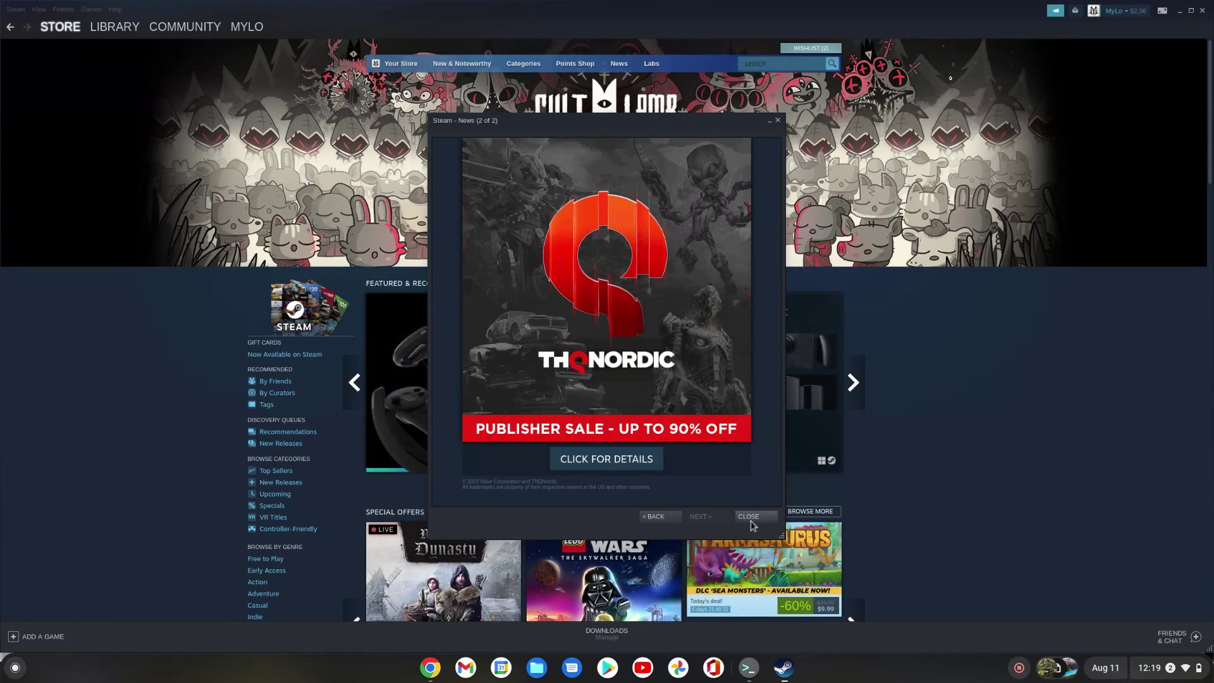
{"action": "left_click", "coordinate": [750, 519]}
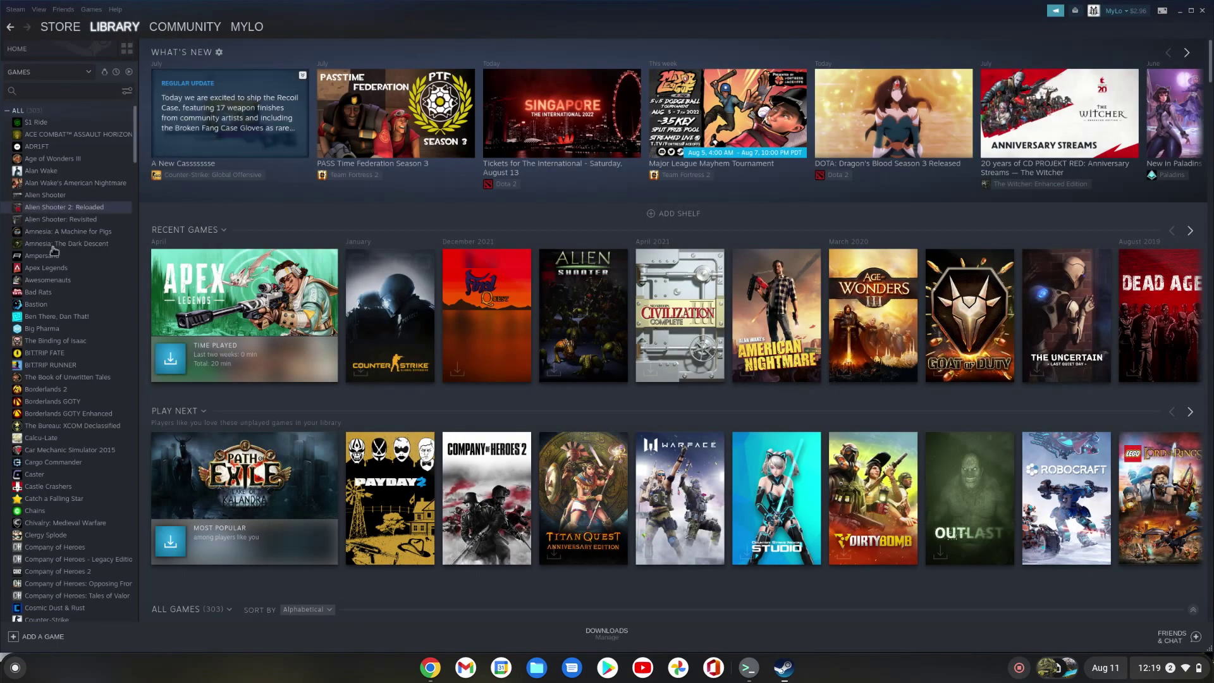
{"action": "left_click", "coordinate": [57, 159]}
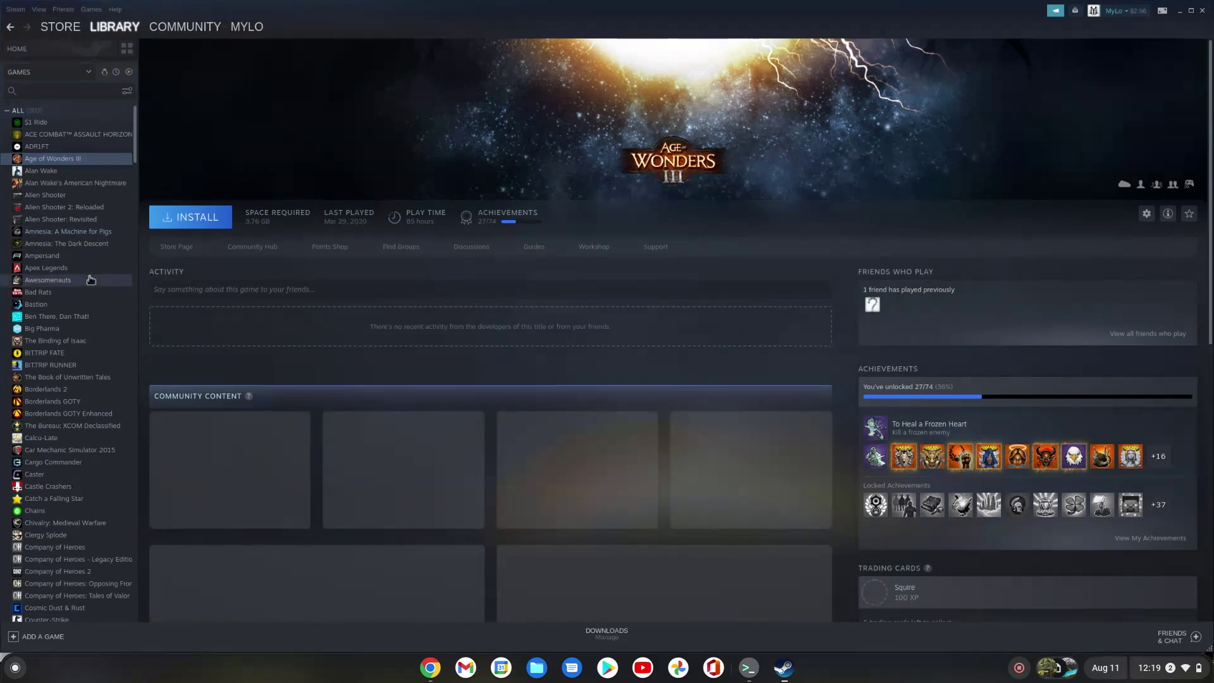
Look through the library's games list from Age of Wonders III down to the titles starting with T.
{"action": "scroll", "coordinate": [89, 297], "scroll_direction": "down", "scroll_amount": 2}
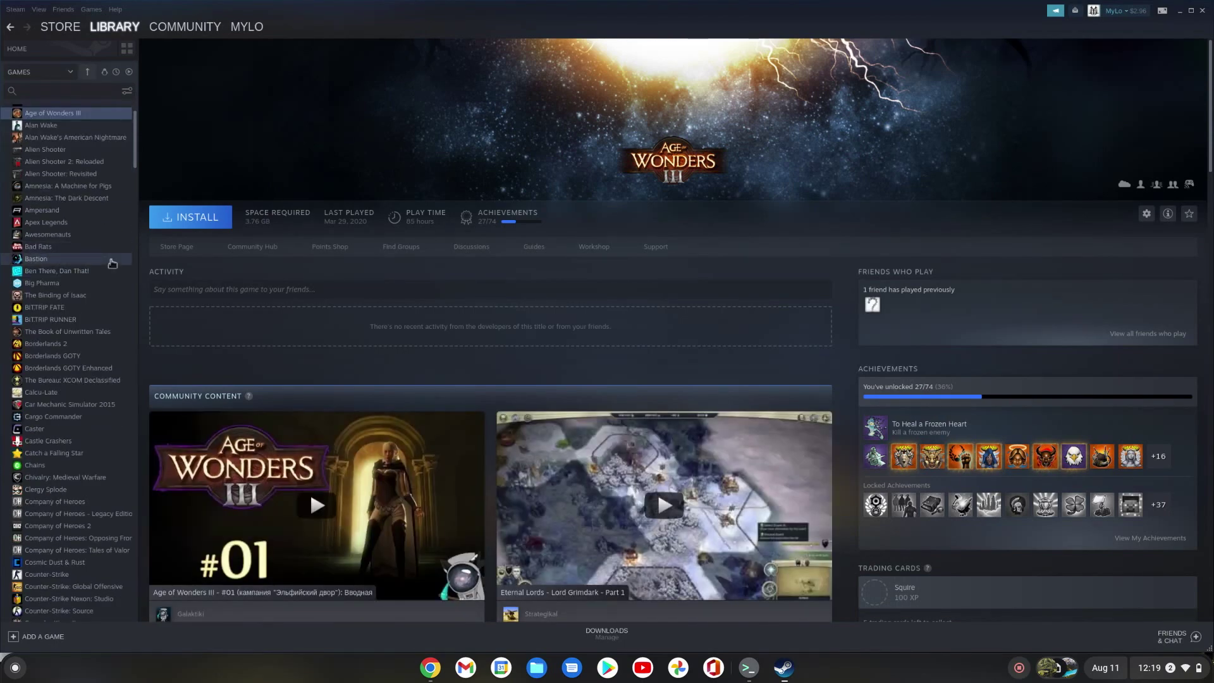
{"action": "scroll", "coordinate": [84, 316], "scroll_direction": "down", "scroll_amount": 10}
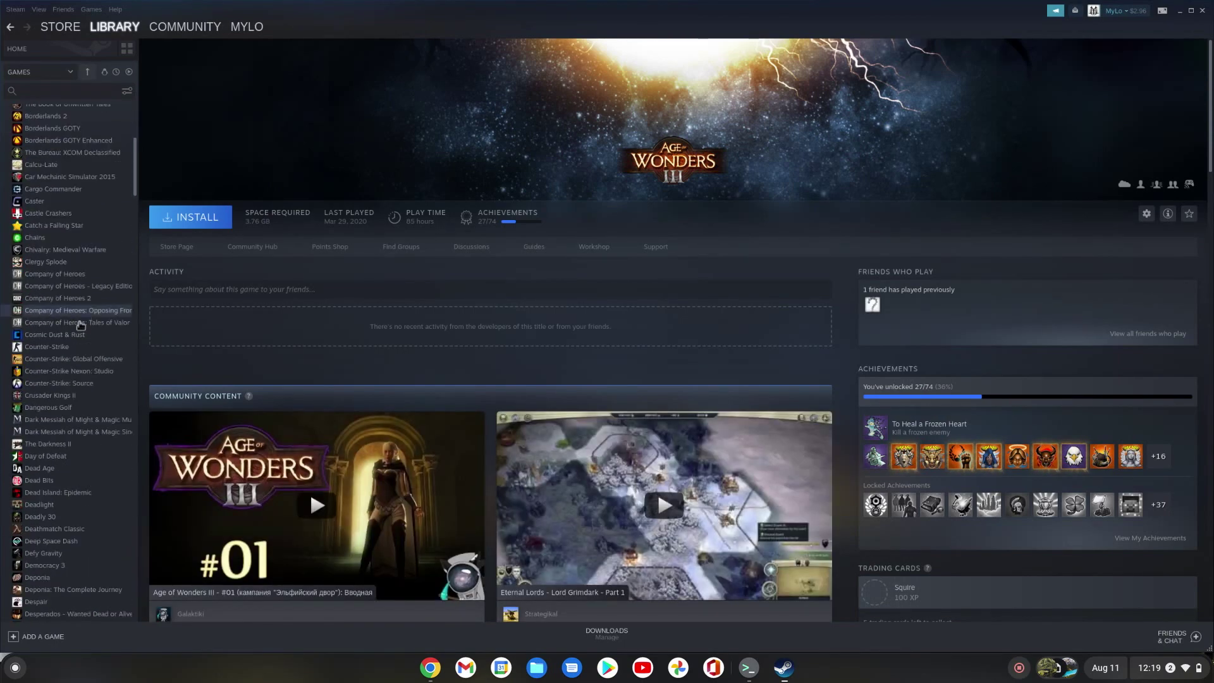
{"action": "scroll", "coordinate": [83, 335], "scroll_direction": "down", "scroll_amount": 5}
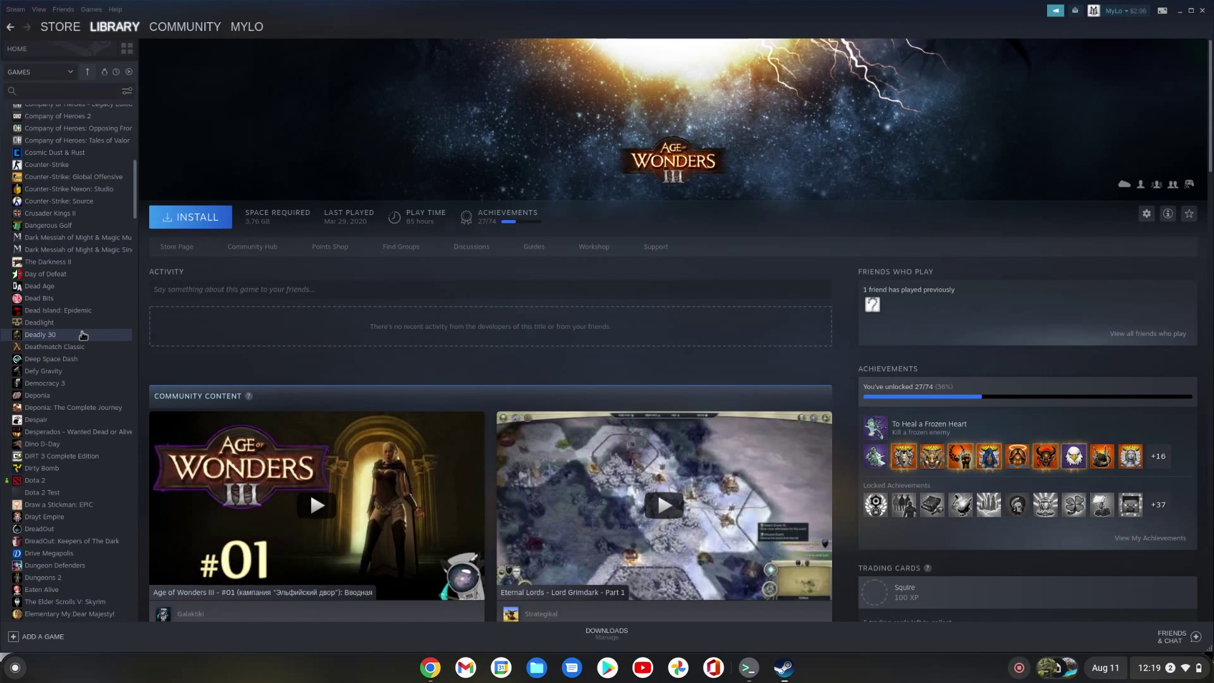
{"action": "scroll", "coordinate": [83, 335], "scroll_direction": "down", "scroll_amount": 10}
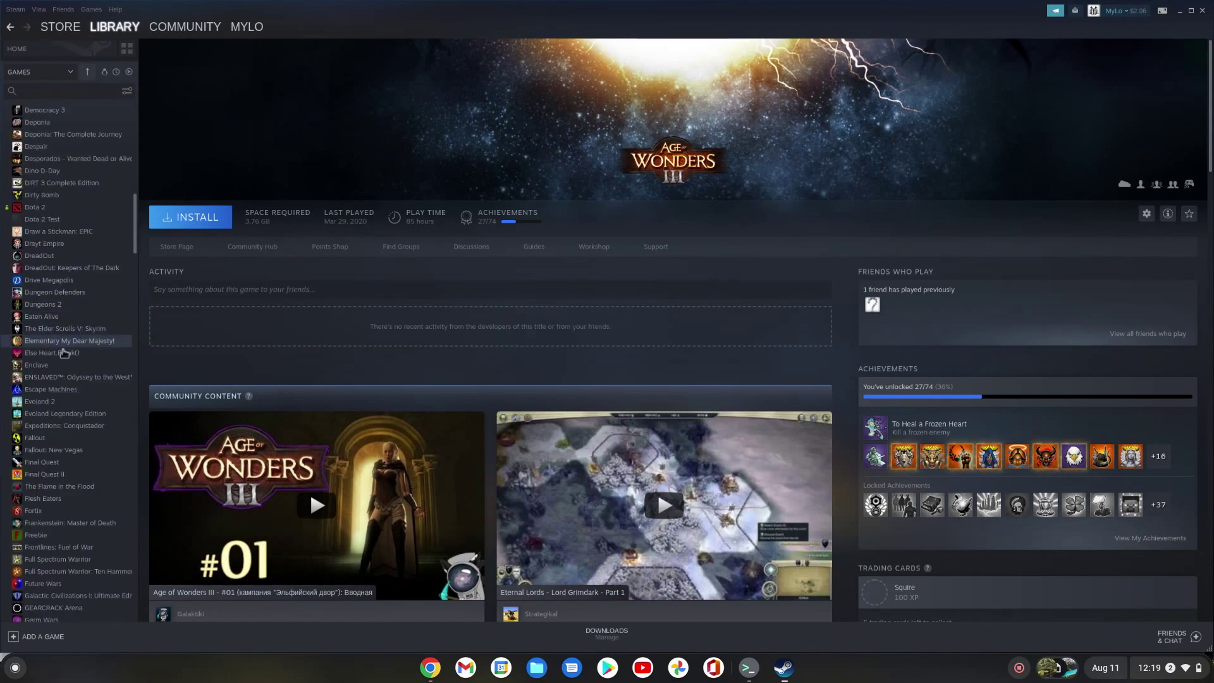
{"action": "scroll", "coordinate": [52, 377], "scroll_direction": "down", "scroll_amount": 7}
{"action": "scroll", "coordinate": [63, 382], "scroll_direction": "down", "scroll_amount": 9}
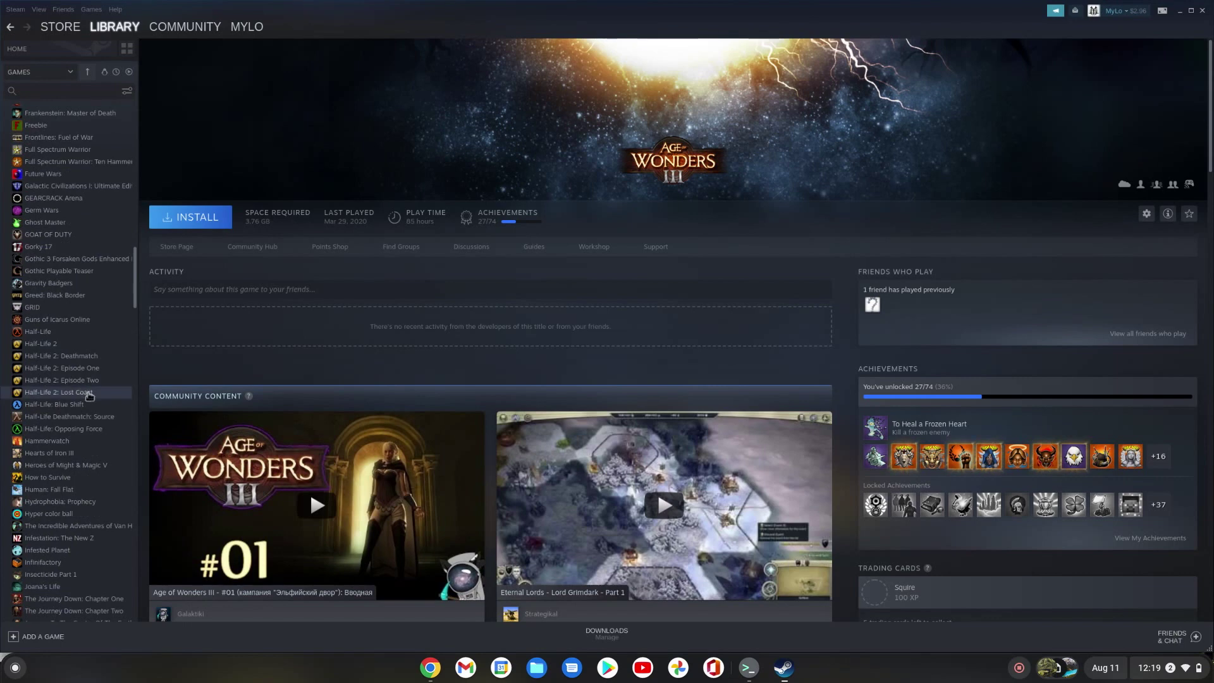
{"action": "scroll", "coordinate": [83, 392], "scroll_direction": "down", "scroll_amount": 5}
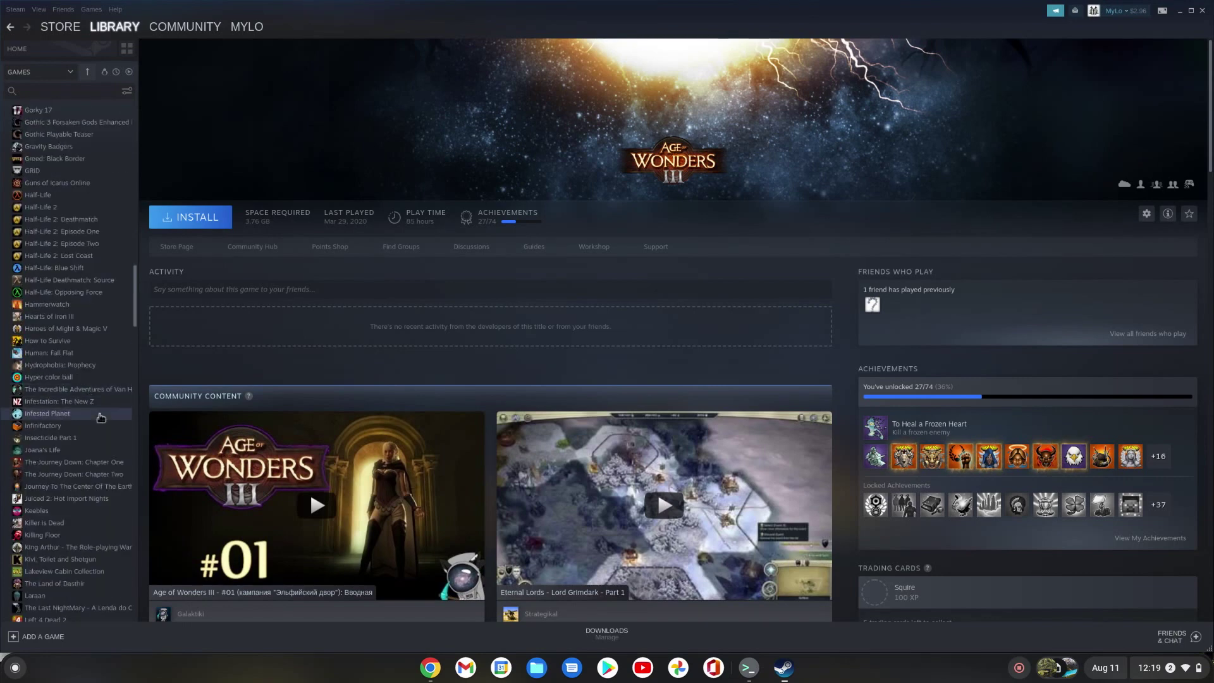
{"action": "scroll", "coordinate": [80, 474], "scroll_direction": "down", "scroll_amount": 12}
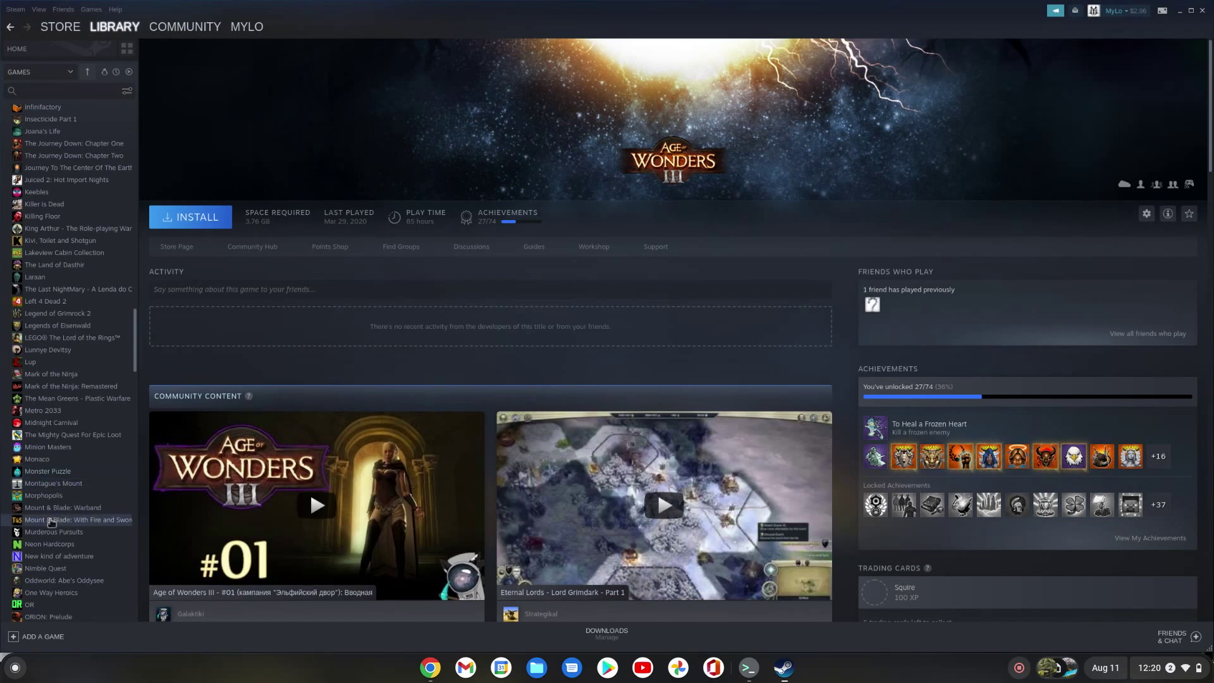
{"action": "scroll", "coordinate": [76, 553], "scroll_direction": "down", "scroll_amount": 9}
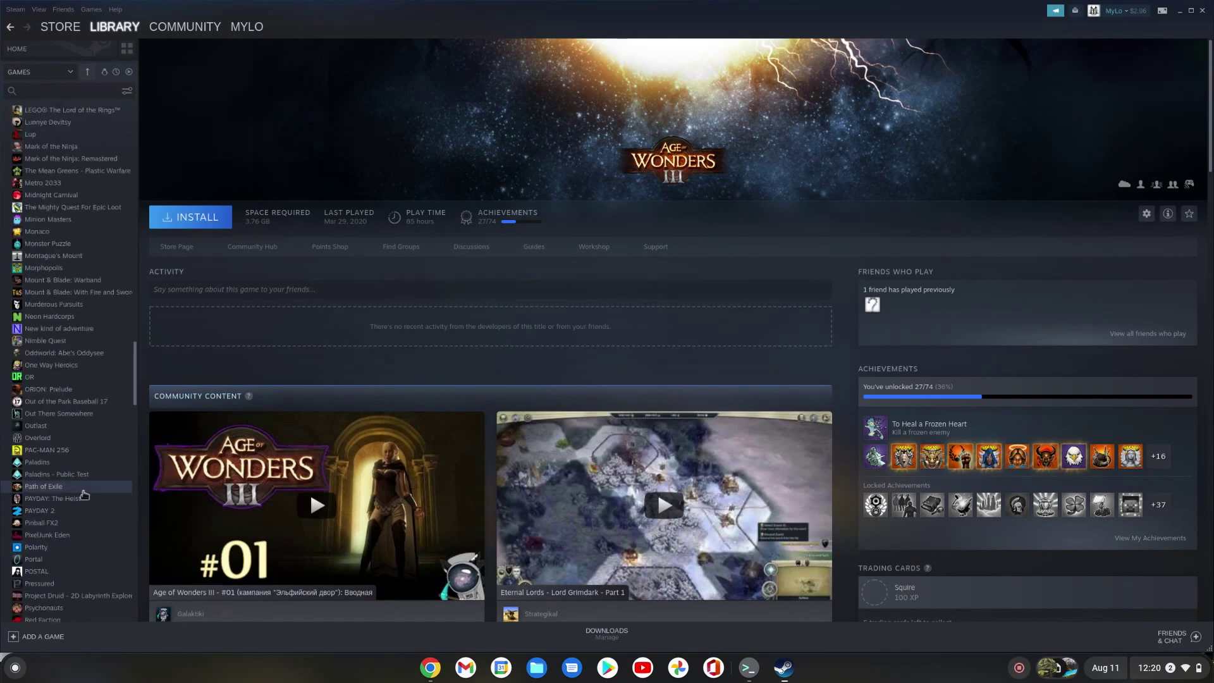
{"action": "scroll", "coordinate": [103, 562], "scroll_direction": "down", "scroll_amount": 20}
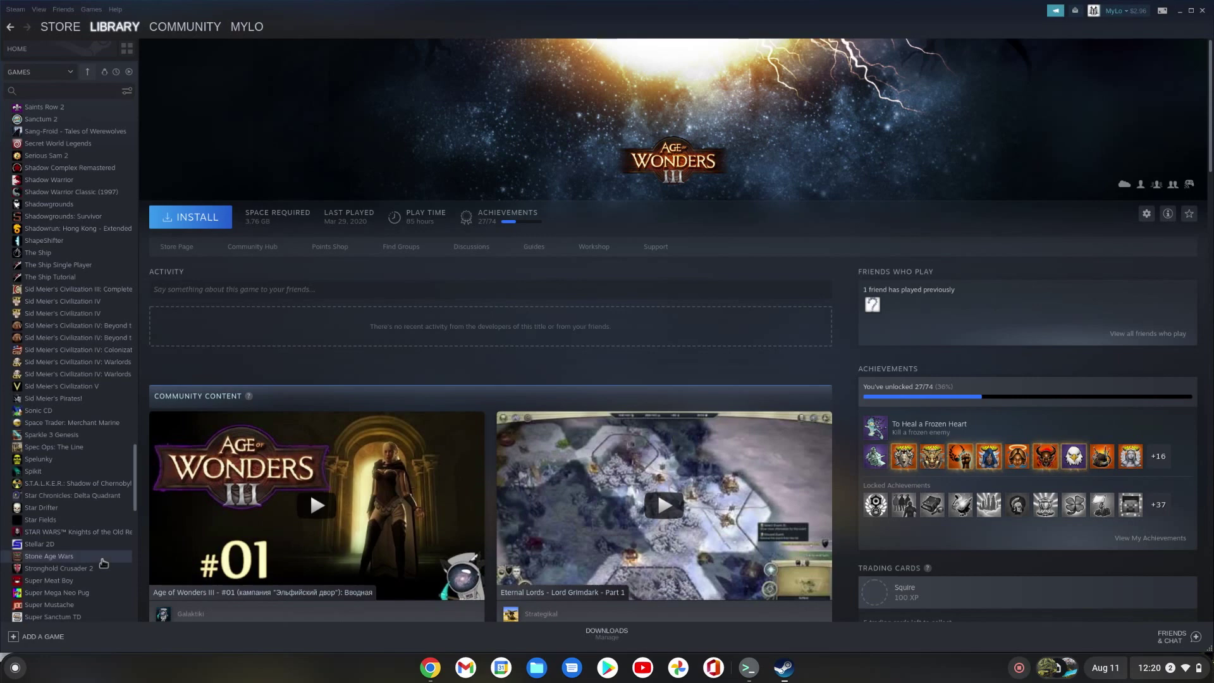
{"action": "scroll", "coordinate": [91, 460], "scroll_direction": "down", "scroll_amount": 3}
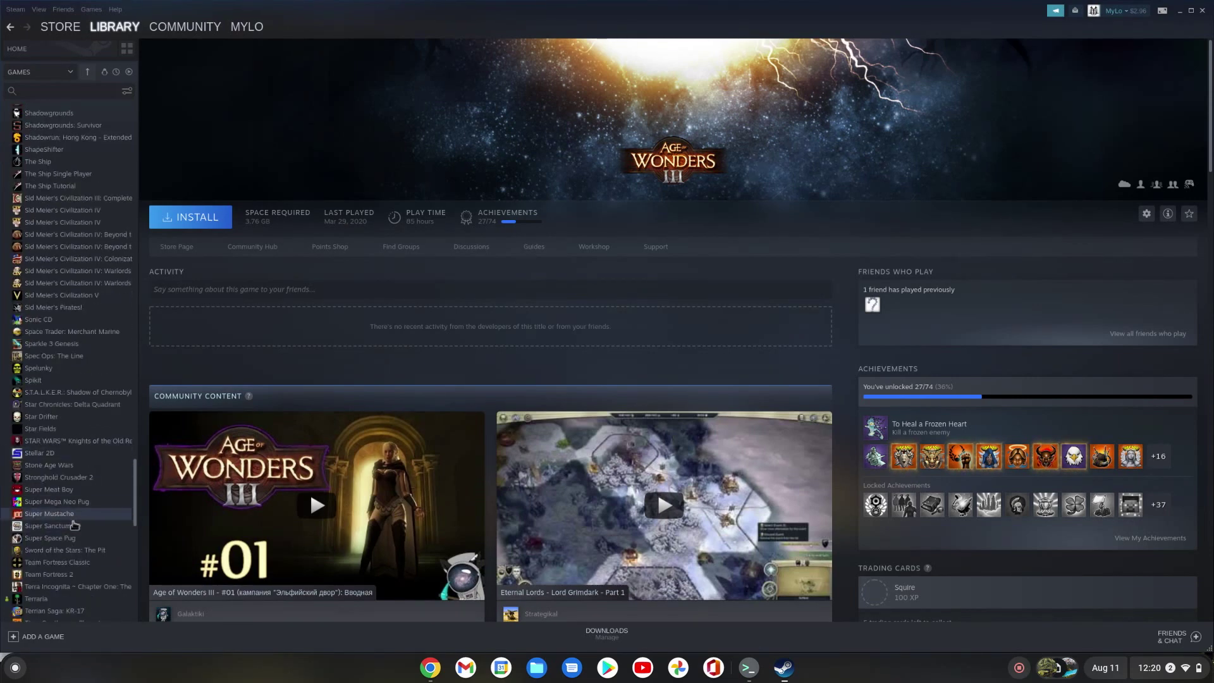
Jump back to the games starting with B and open the Bastion page in the library.
{"action": "key", "text": "b"}
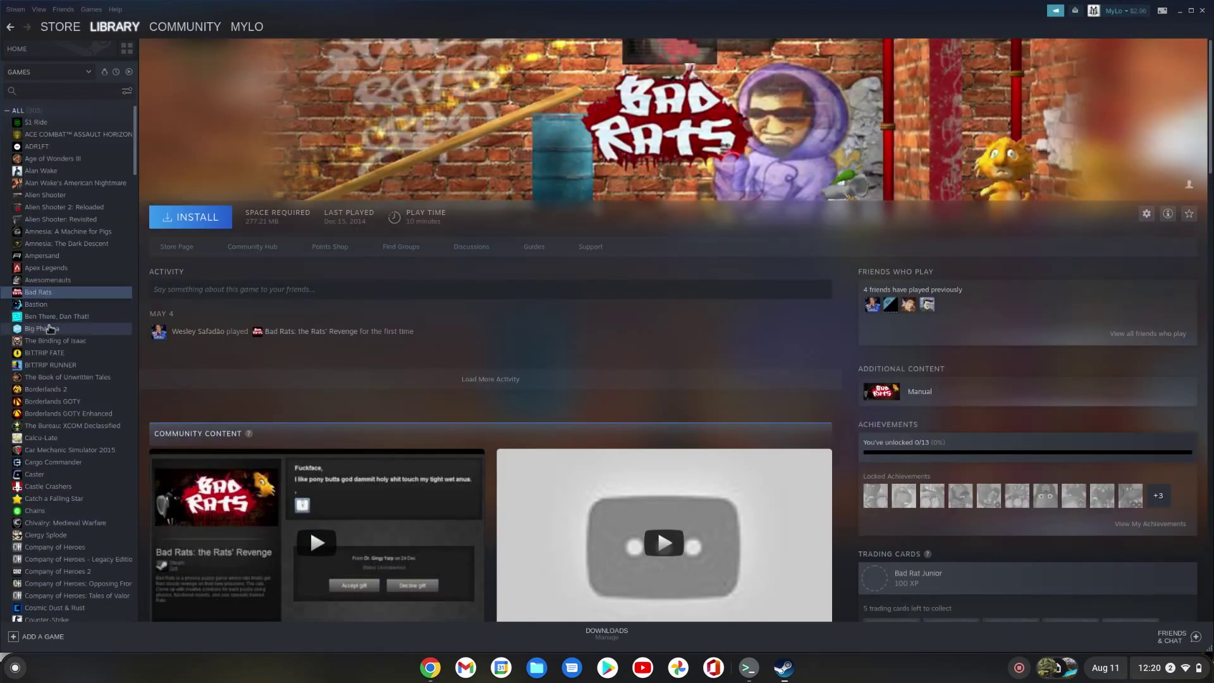
{"action": "left_click", "coordinate": [54, 308]}
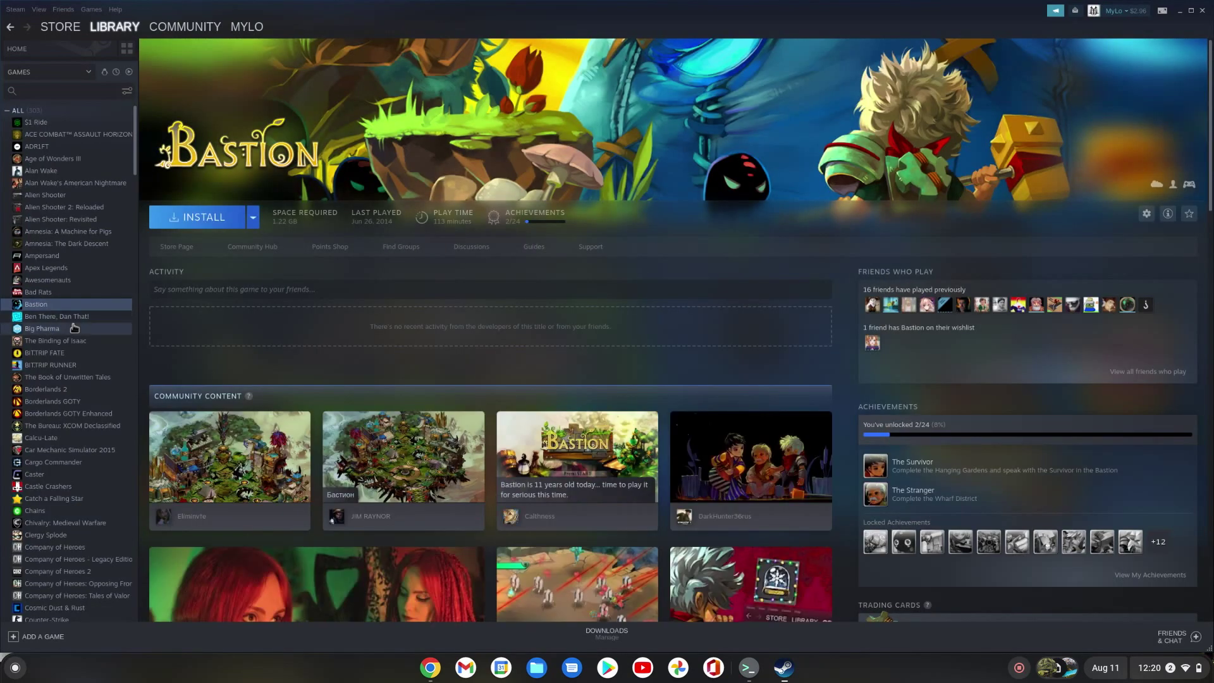
{"action": "scroll", "coordinate": [74, 328], "scroll_direction": "down", "scroll_amount": 1}
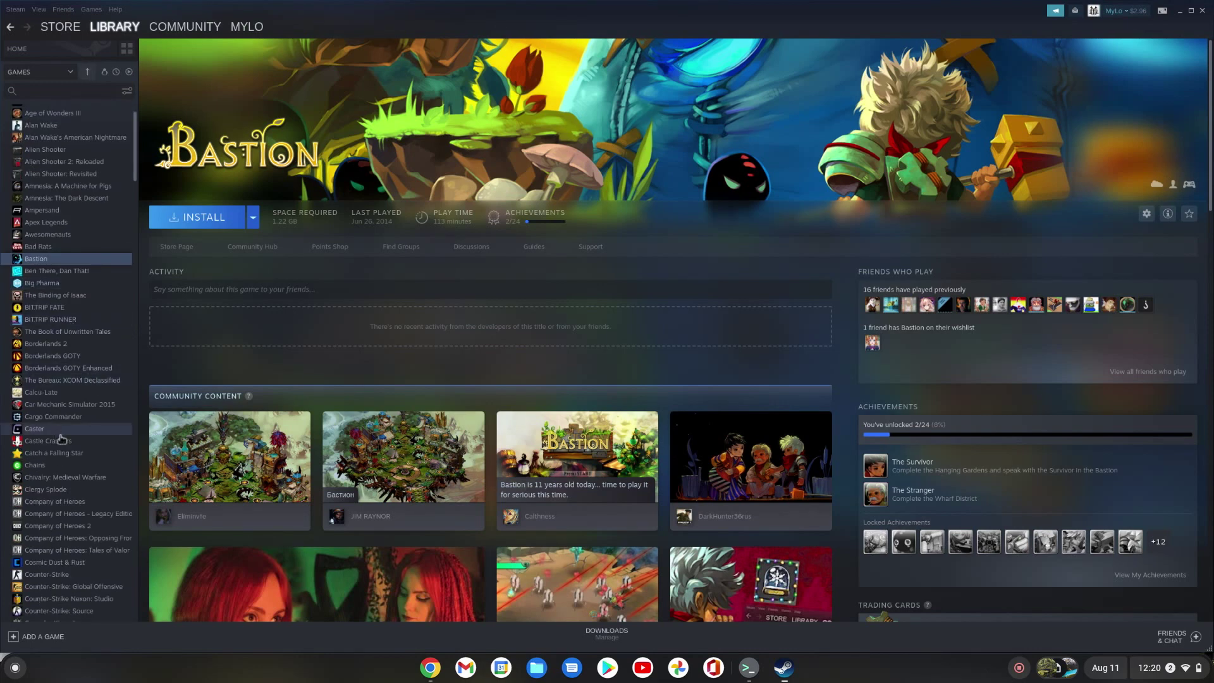
{"action": "scroll", "coordinate": [79, 453], "scroll_direction": "down", "scroll_amount": 7}
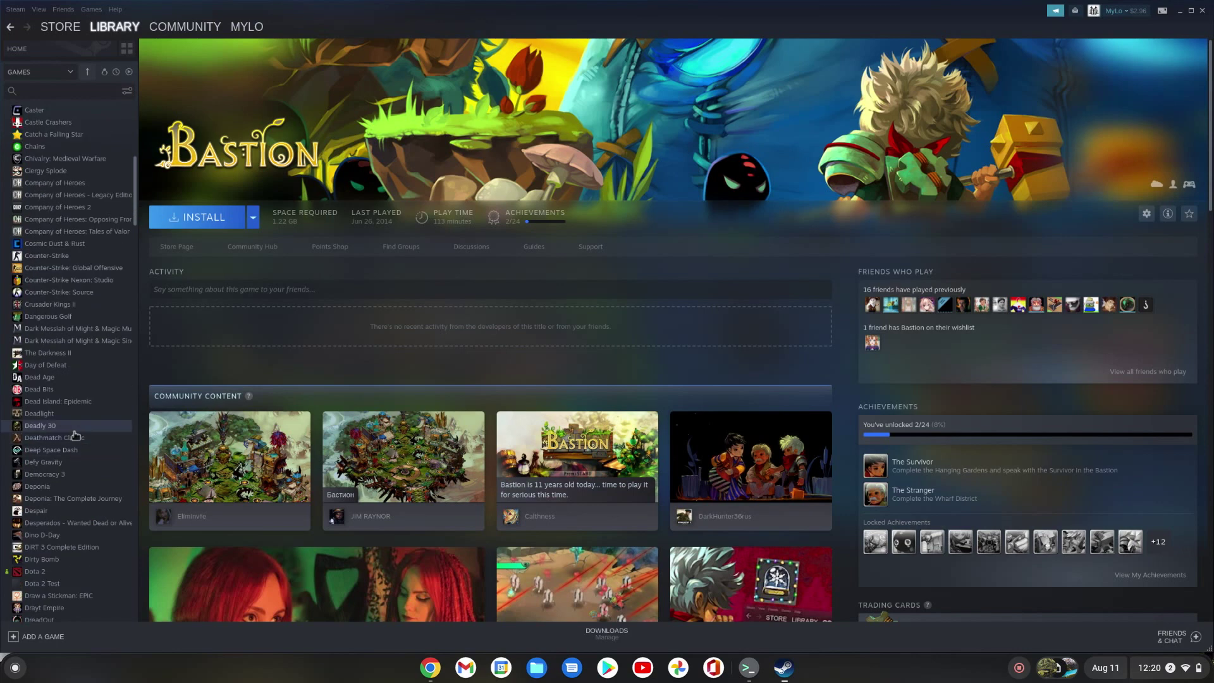
{"action": "left_click", "coordinate": [82, 410]}
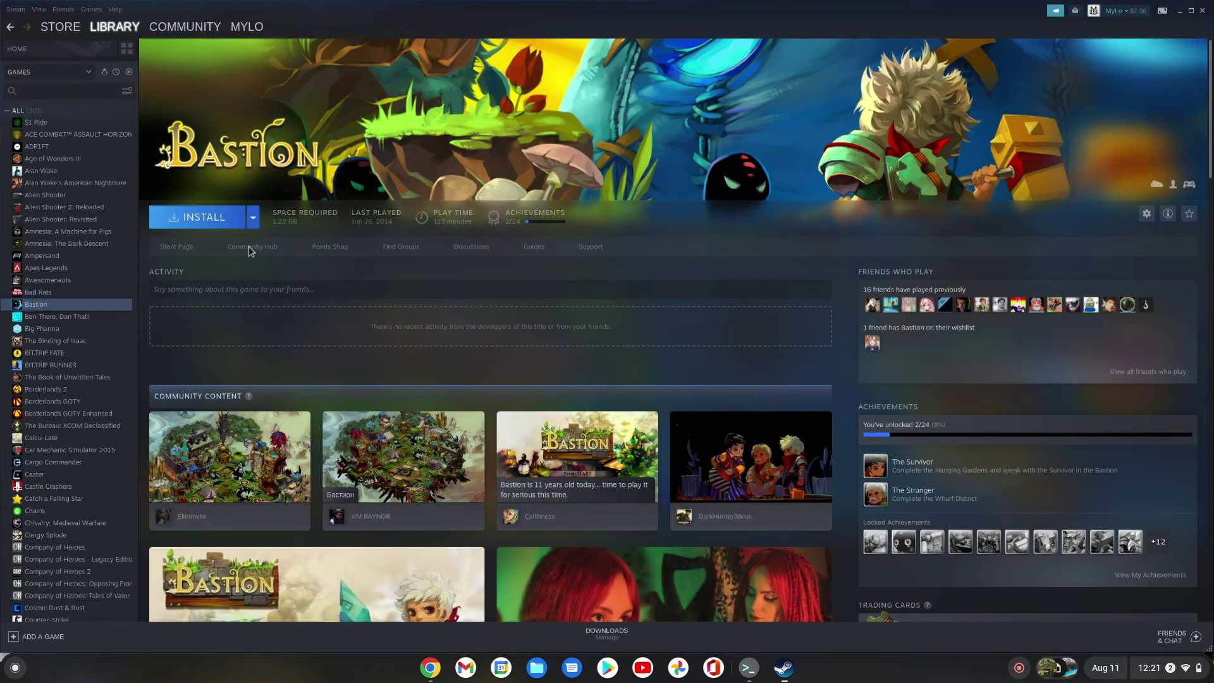
Install Bastion with a system application icon and open the downloads view to follow its progress.
{"action": "left_click", "coordinate": [215, 223]}
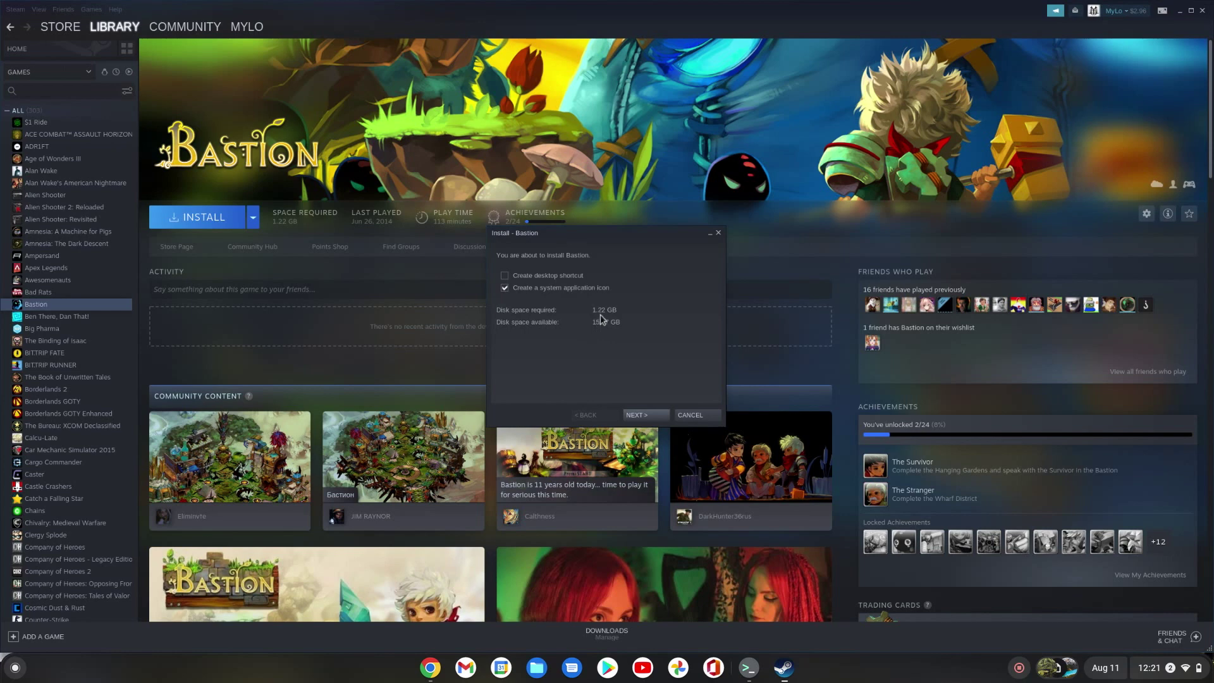
{"action": "left_click", "coordinate": [645, 414]}
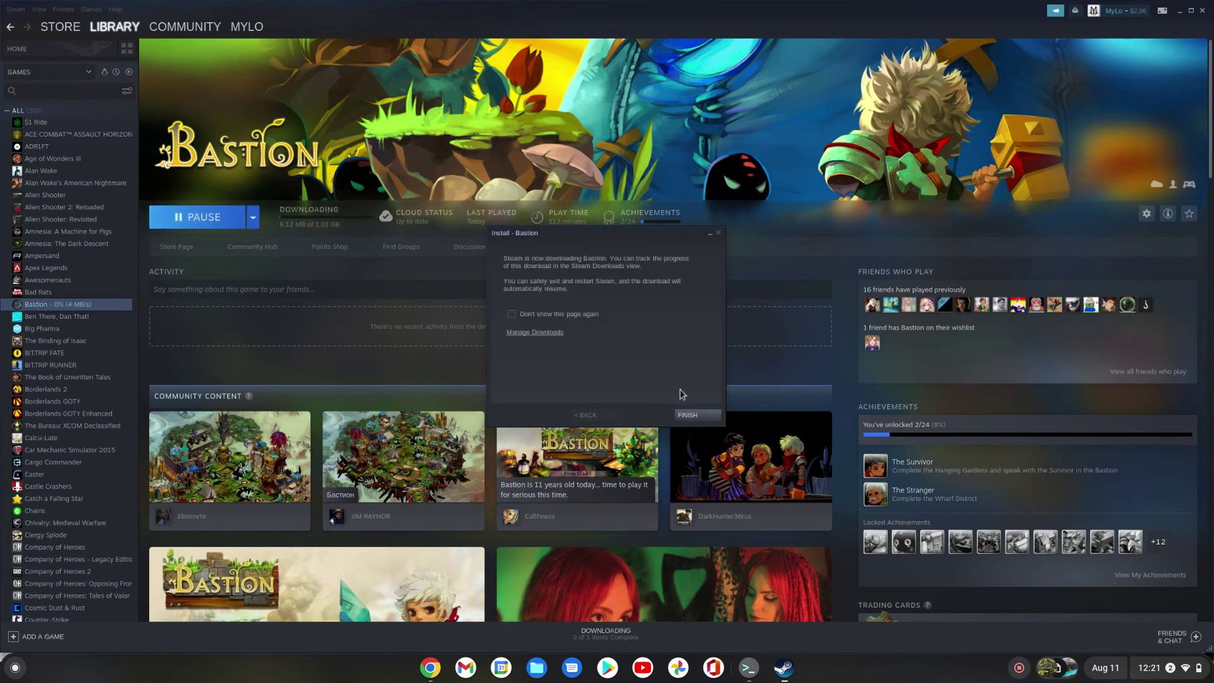
{"action": "left_click", "coordinate": [689, 416]}
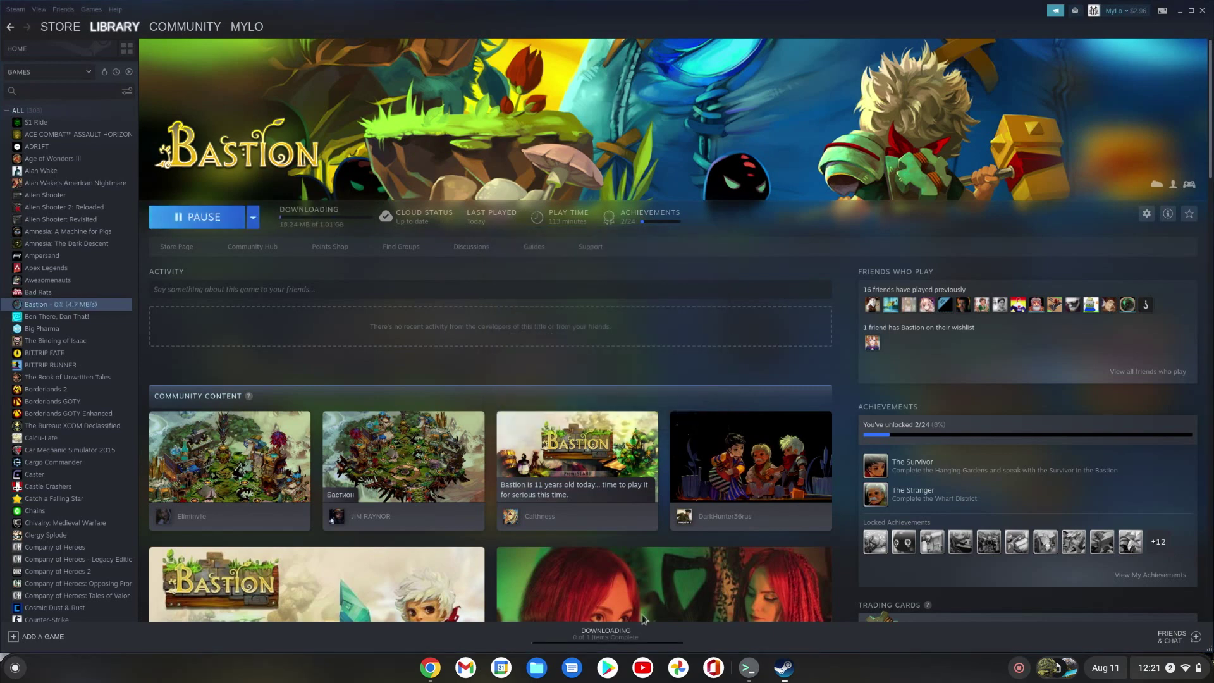
{"action": "left_click", "coordinate": [606, 639]}
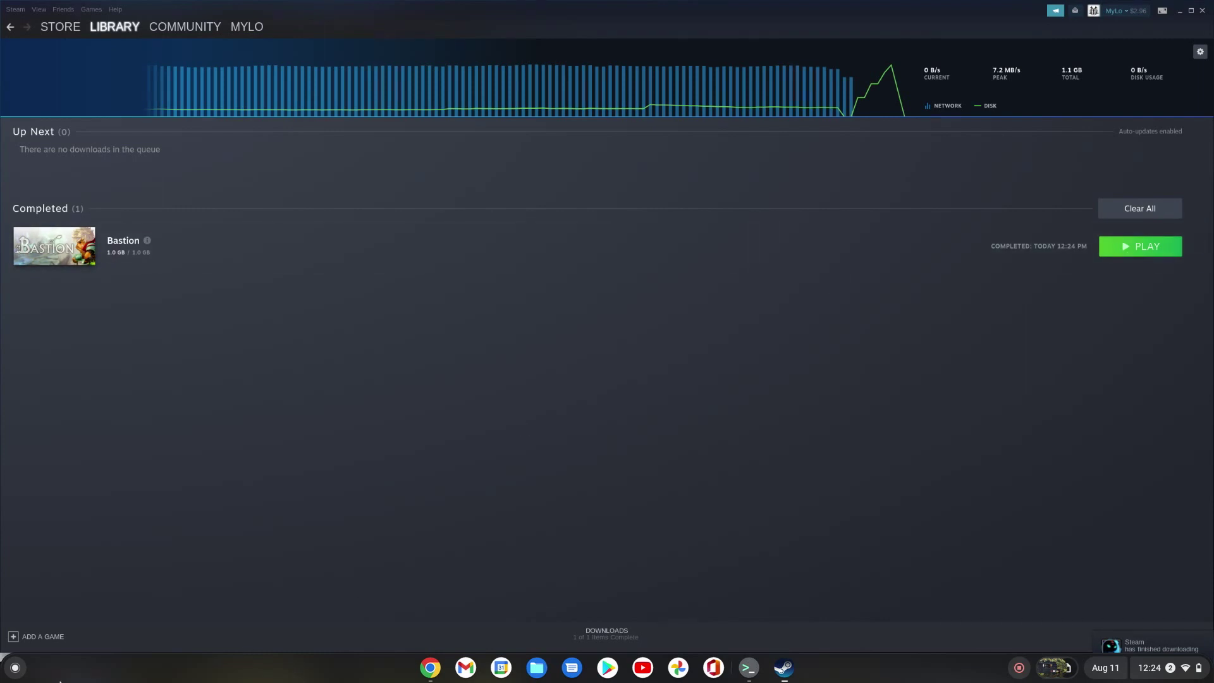
Launch Bastion from the Linux apps folder in the Chromebook's launcher and minimize the terminal window.
{"action": "left_click", "coordinate": [19, 675]}
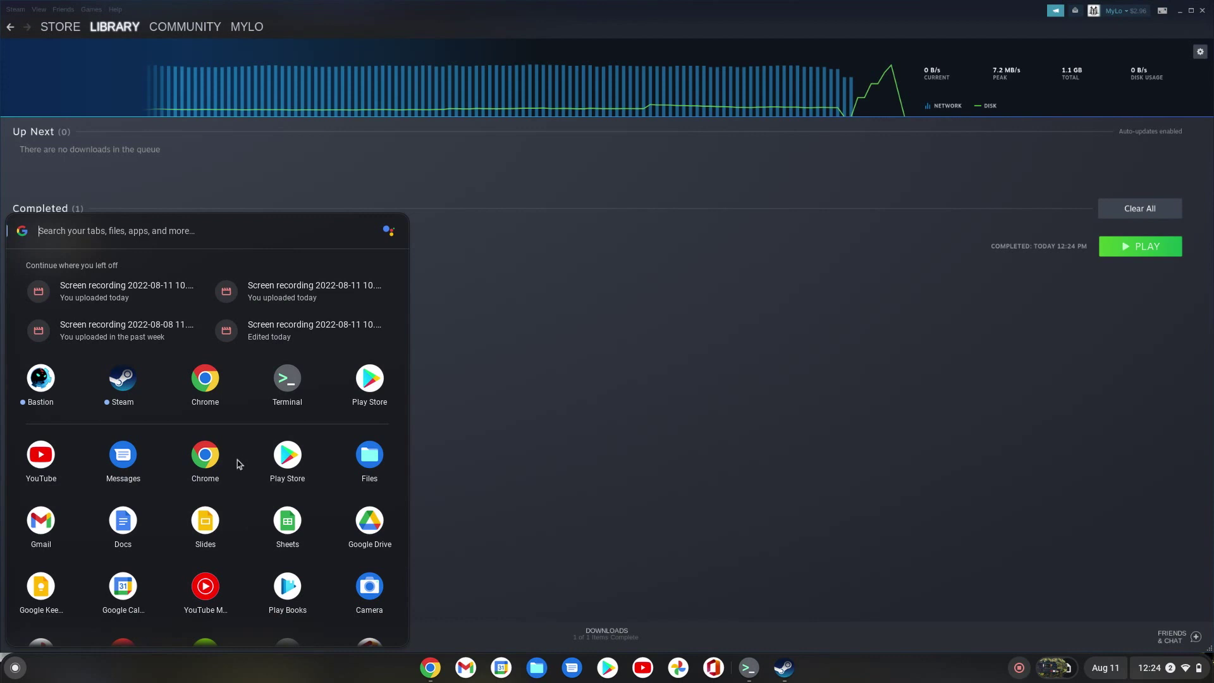
{"action": "scroll", "coordinate": [138, 537], "scroll_direction": "down", "scroll_amount": 4}
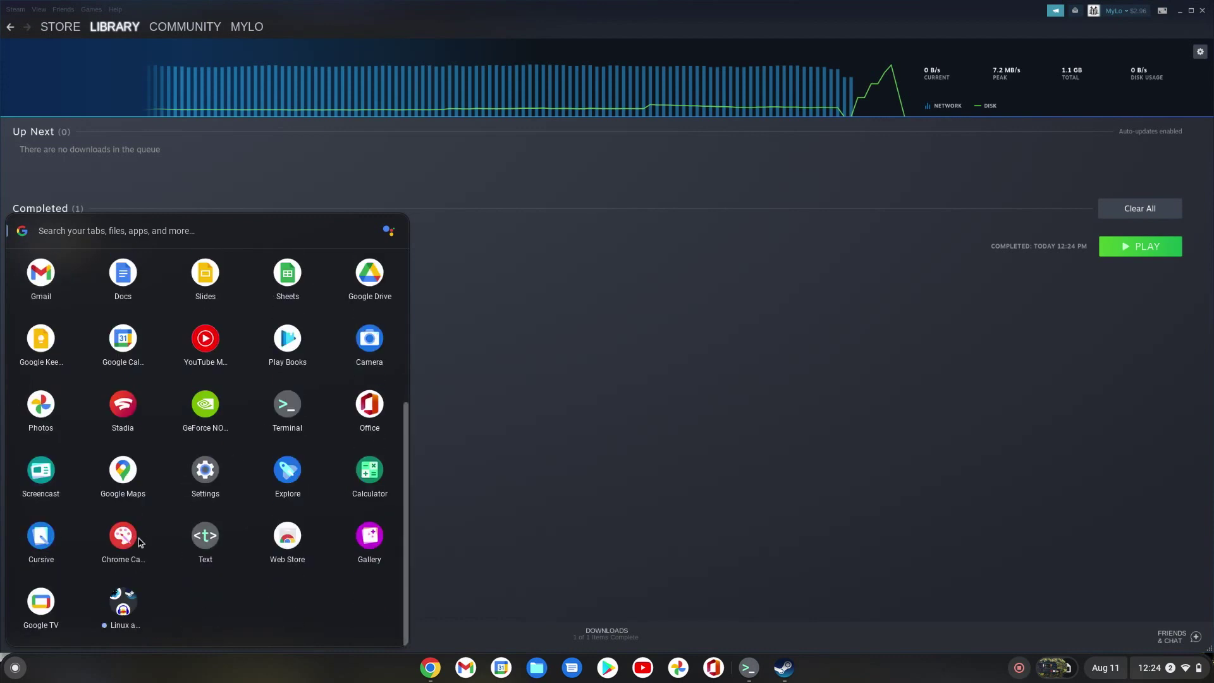
{"action": "left_click", "coordinate": [124, 600]}
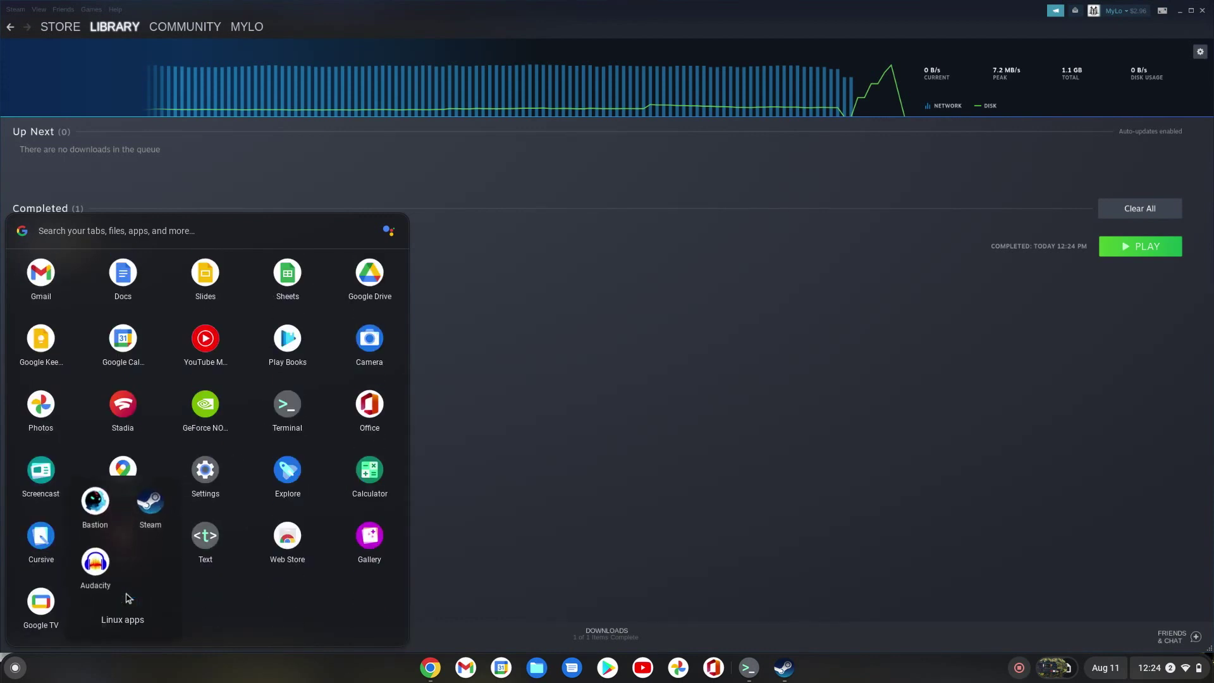
{"action": "left_click", "coordinate": [104, 497]}
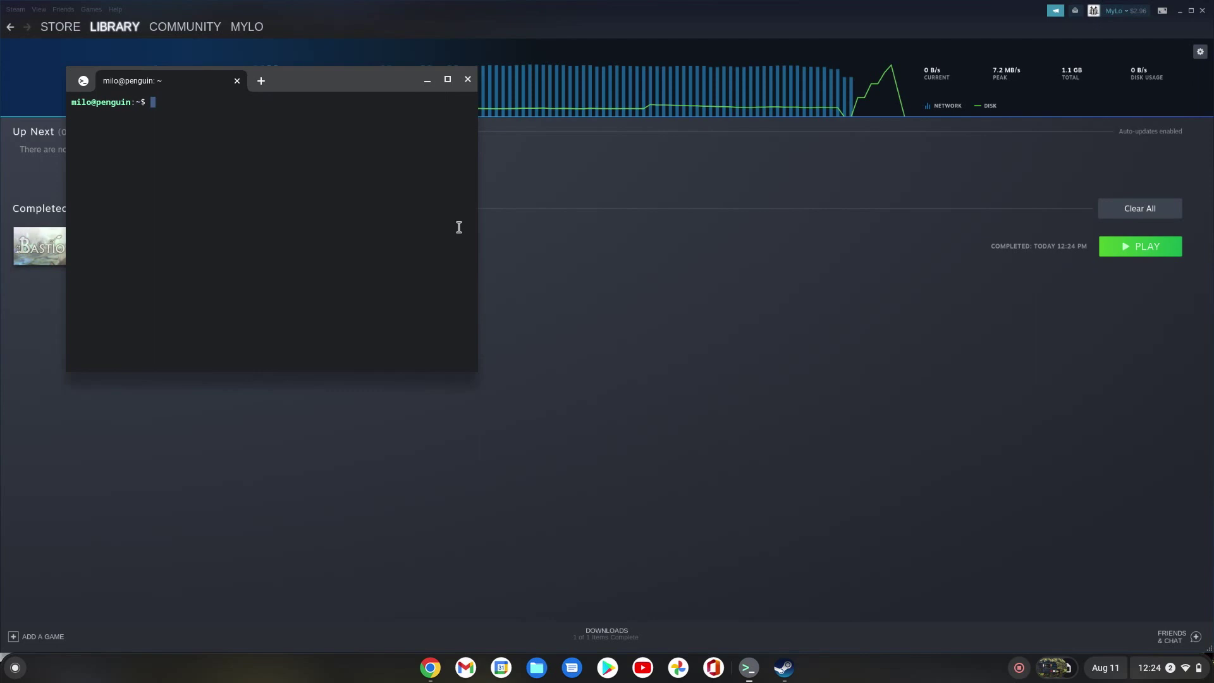
{"action": "left_click", "coordinate": [427, 81]}
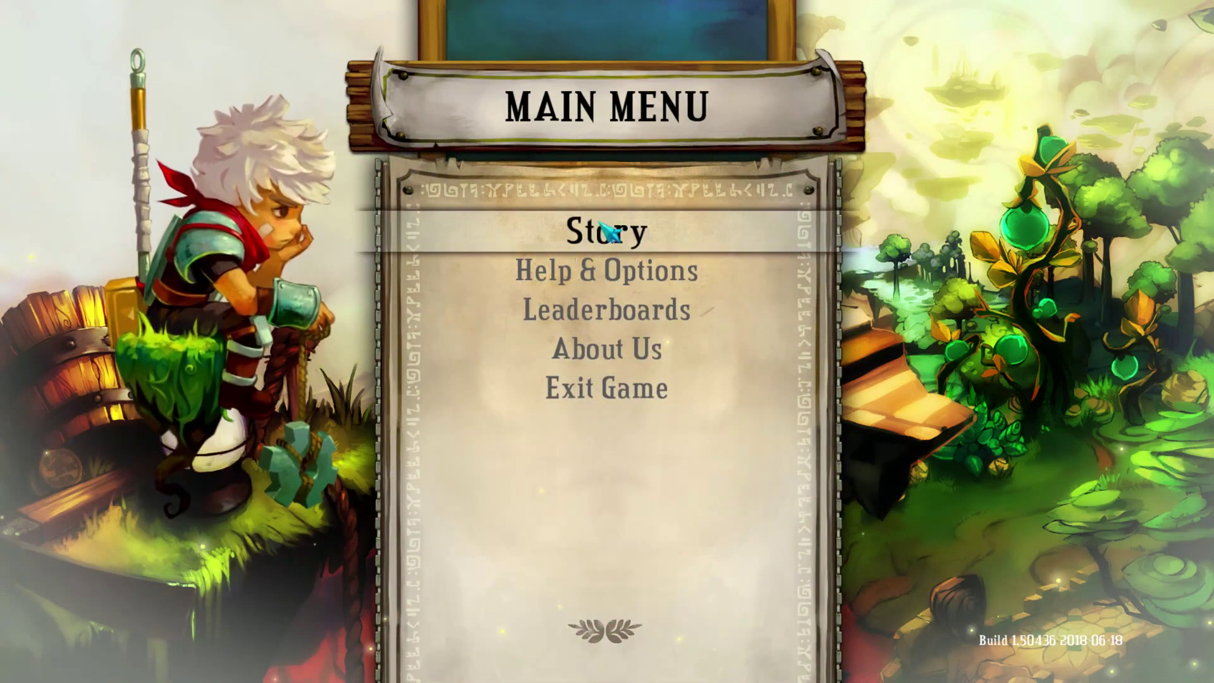
Start a new Bastion story in Normal Mode, accepting the loss of the existing game.
{"action": "left_click", "coordinate": [608, 232]}
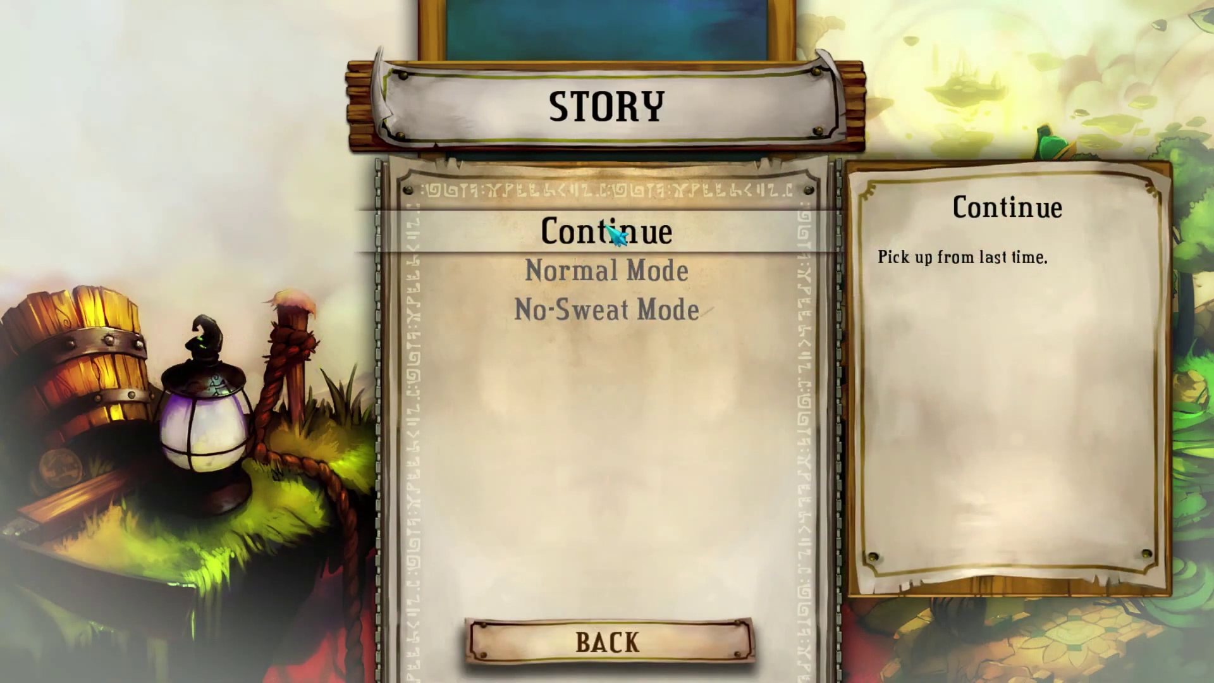
{"action": "left_click", "coordinate": [608, 286]}
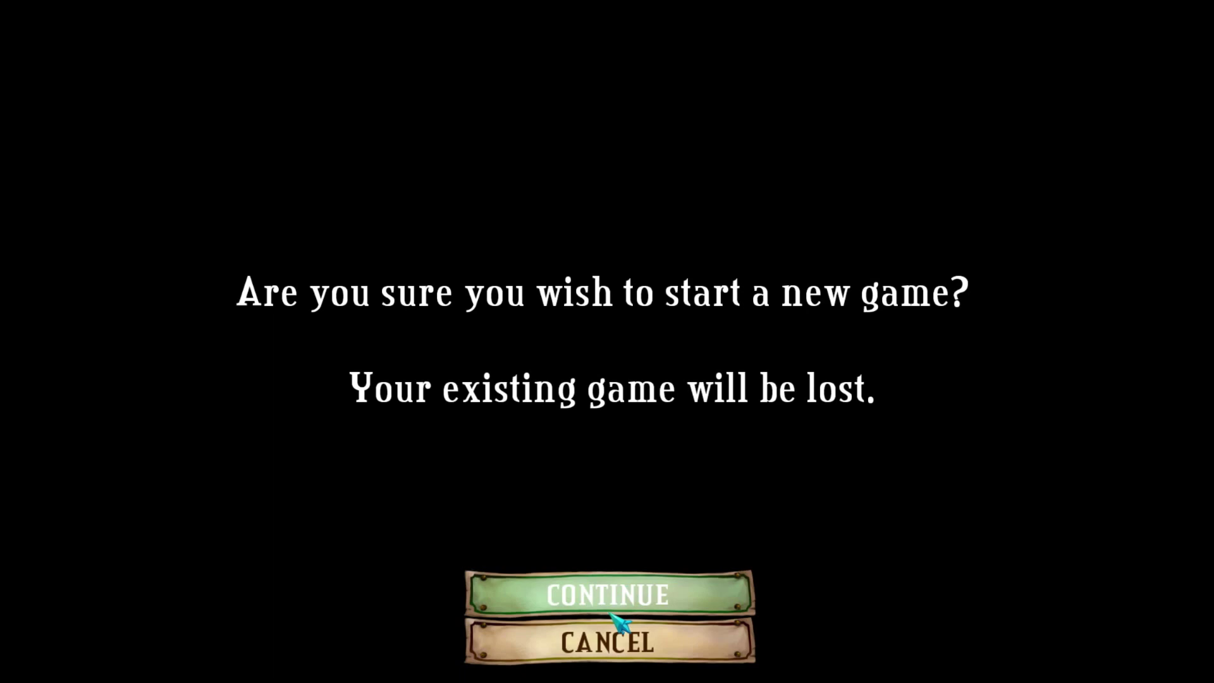
{"action": "left_click", "coordinate": [629, 597]}
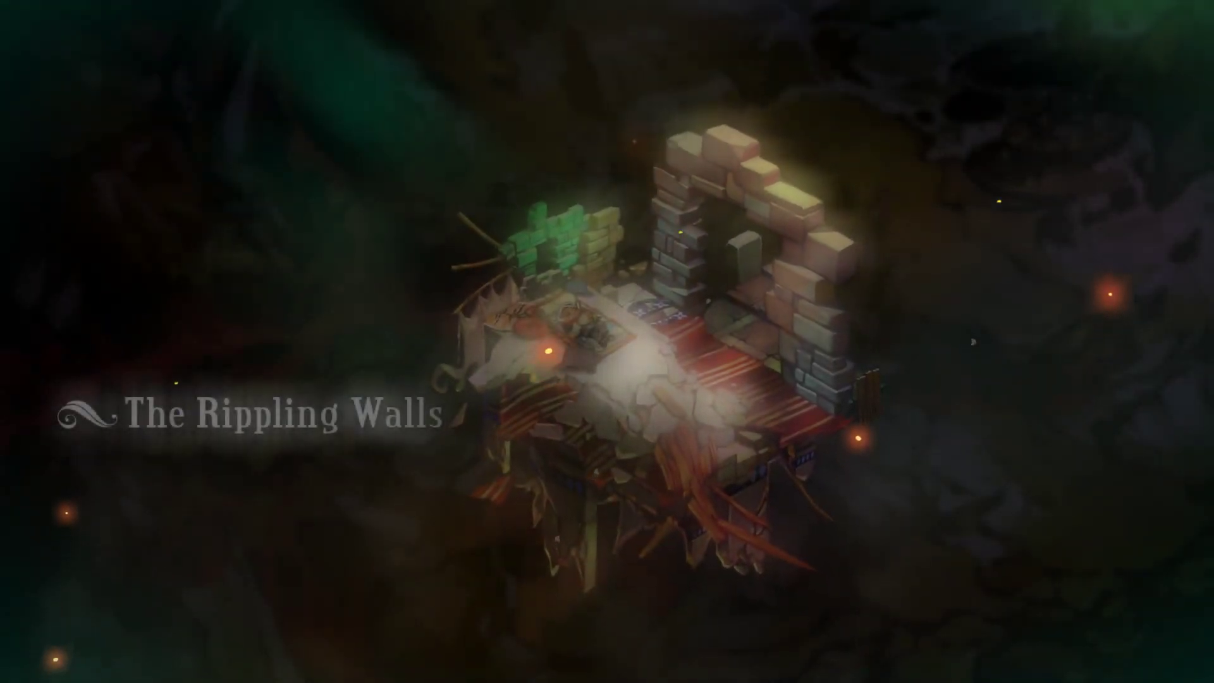
Adjust the Chromebook's sound volume, raising it once and lowering it twice.
{"action": "key", "text": "XF86AudioRaiseVolume"}
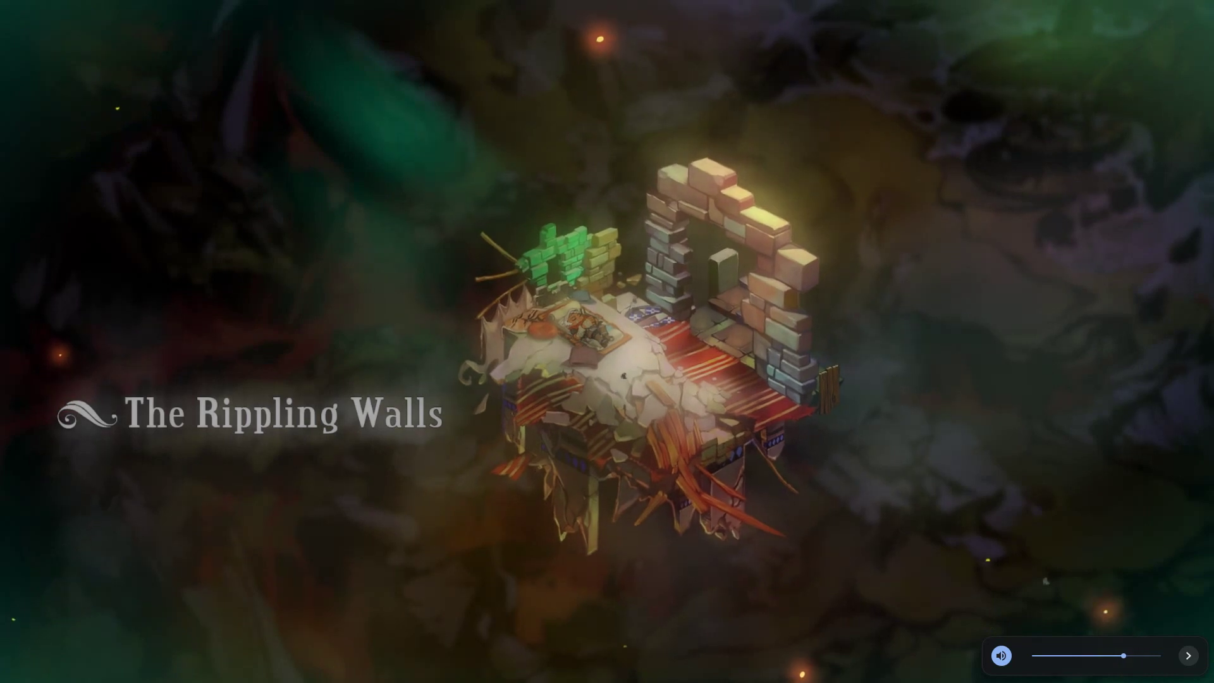
{"action": "key", "text": "XF86AudioLowerVolume"}
{"action": "key", "text": "XF86AudioLowerVolume"}
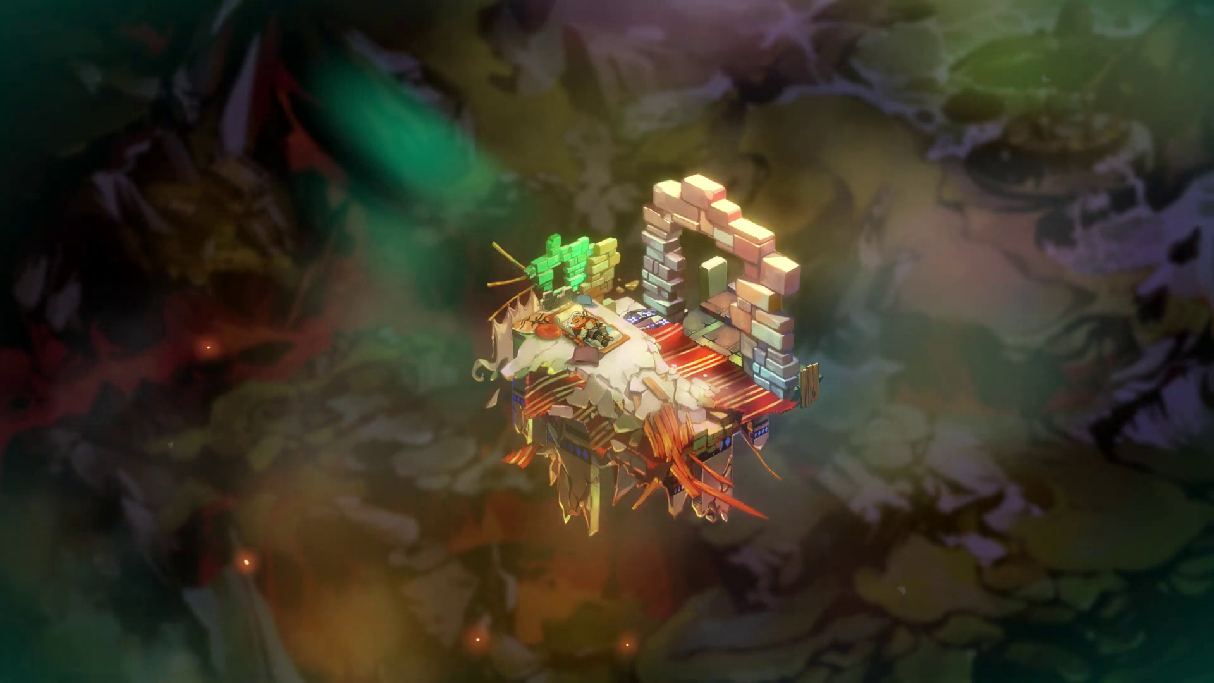
Pause the game and examine its display options and available resolutions, keeping the current settings.
{"action": "key", "text": "Escape"}
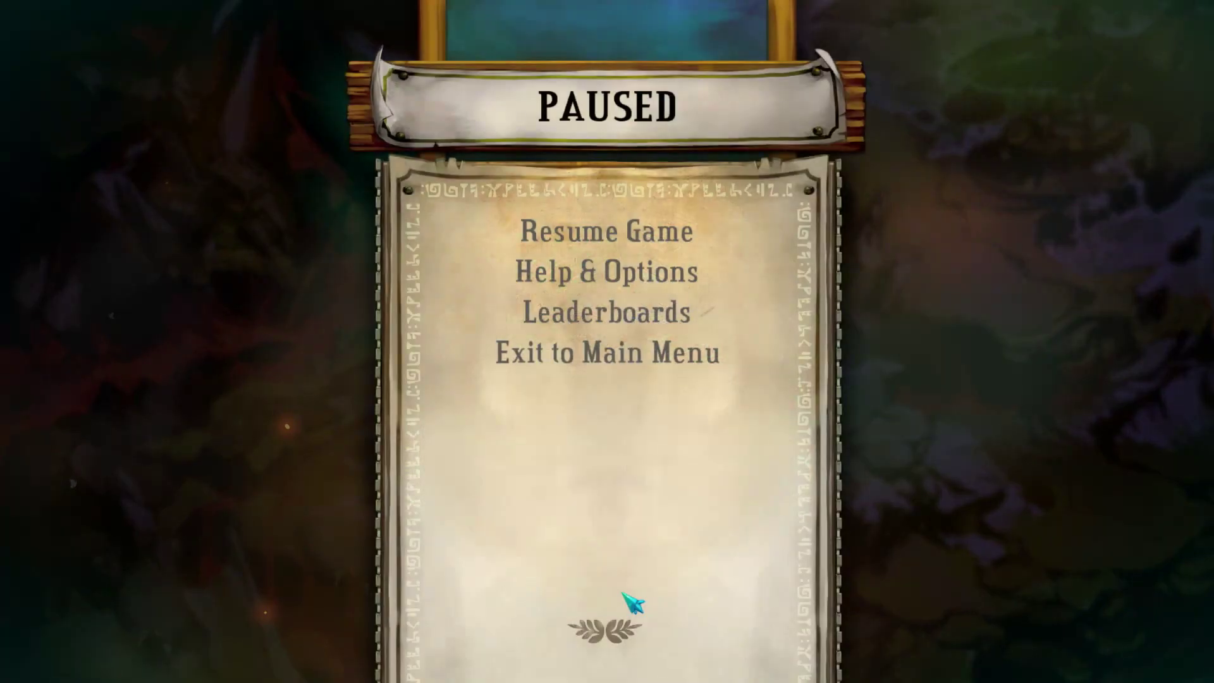
{"action": "left_click", "coordinate": [639, 277]}
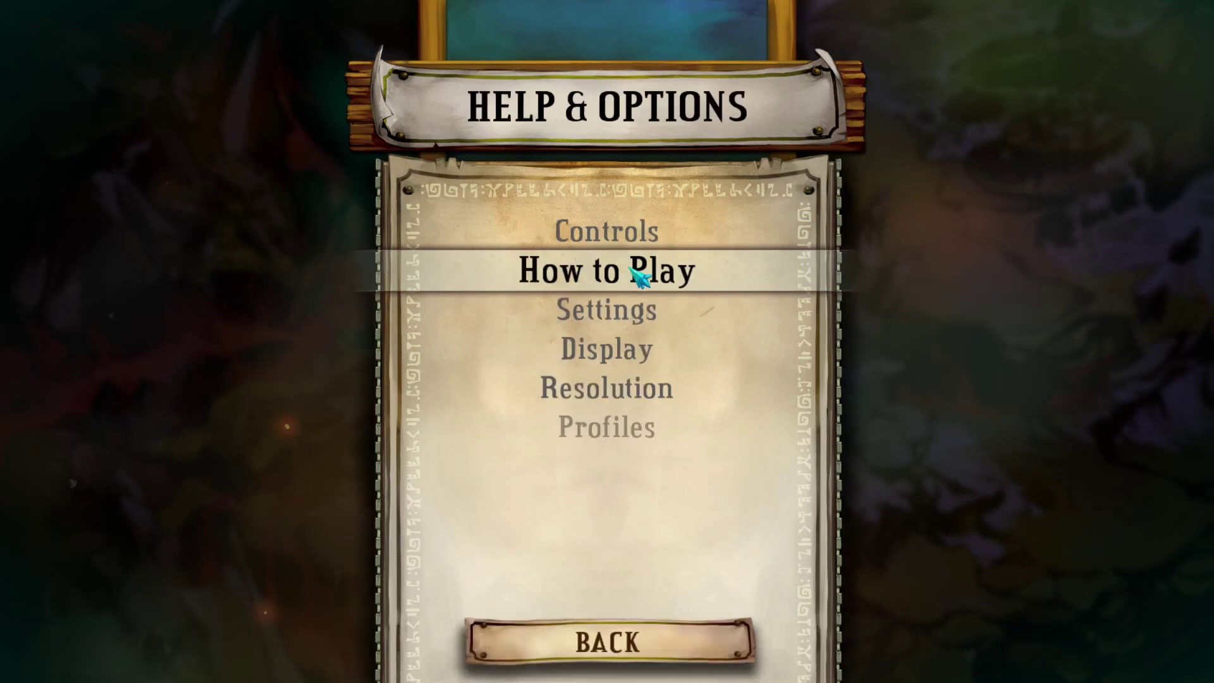
{"action": "left_click", "coordinate": [601, 357]}
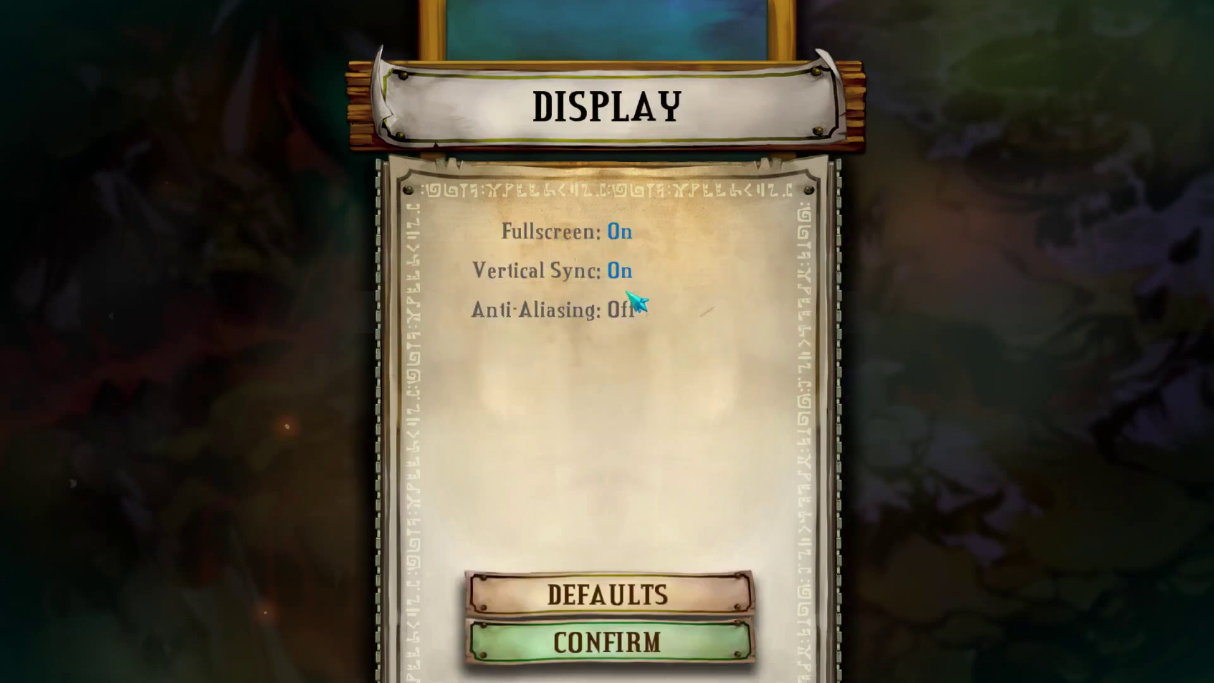
{"action": "left_click", "coordinate": [605, 637]}
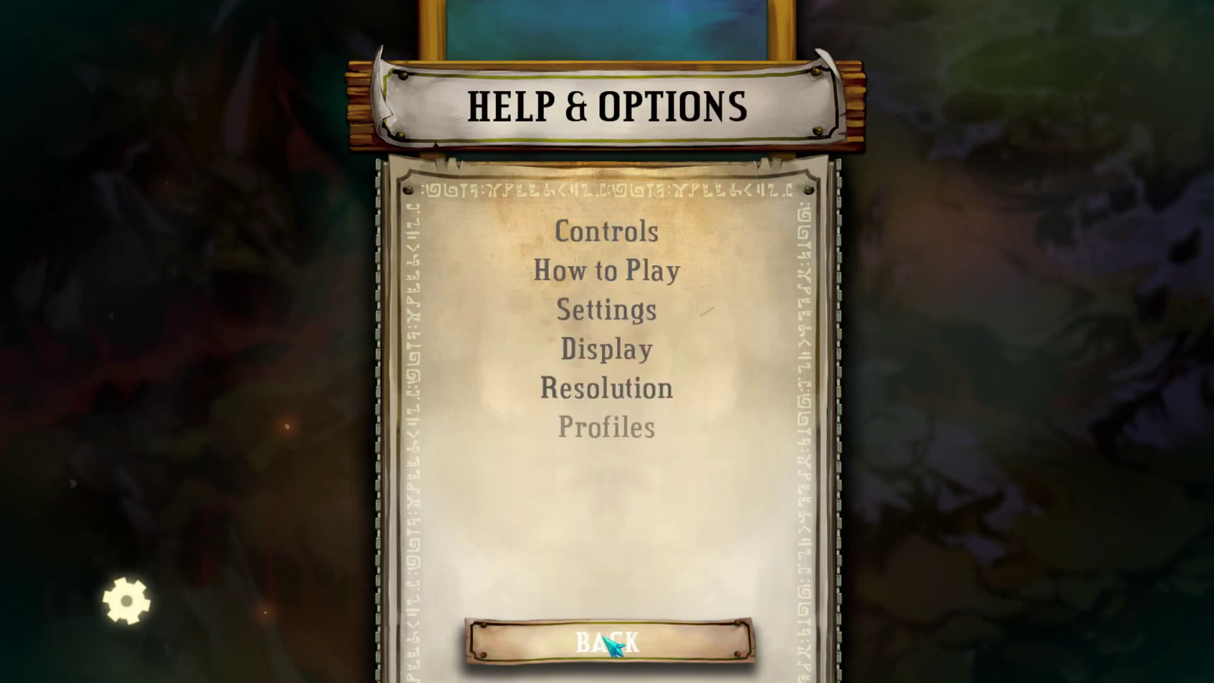
{"action": "left_click", "coordinate": [658, 400]}
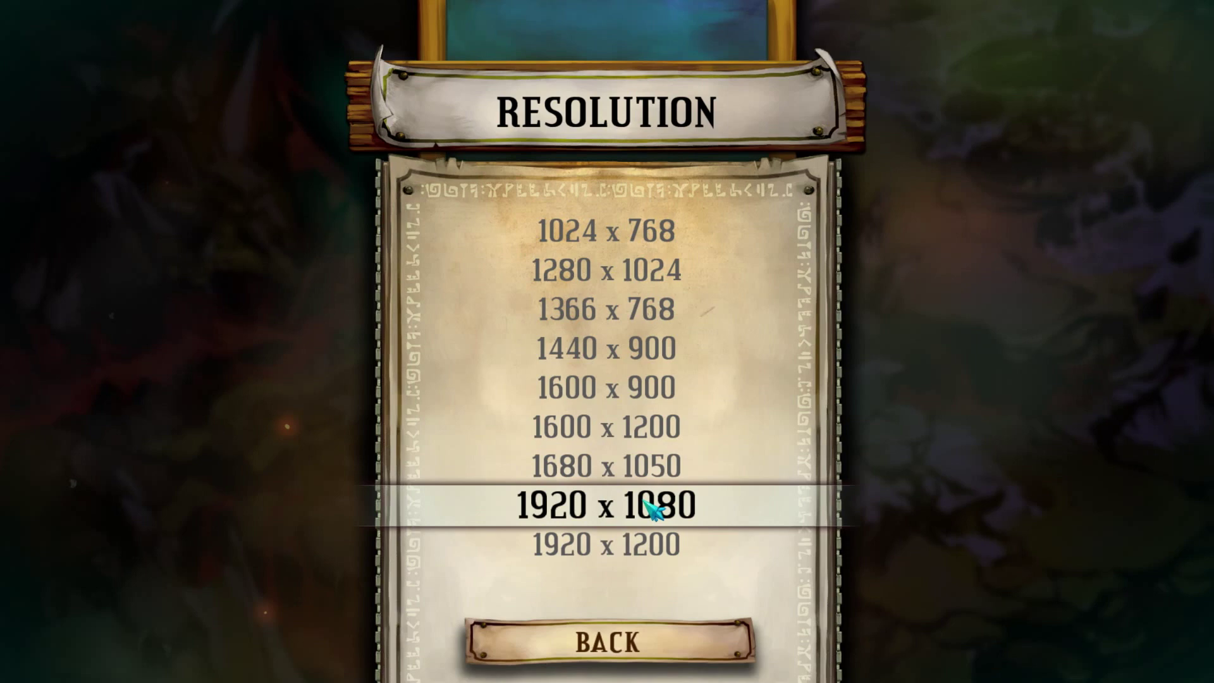
{"action": "left_click", "coordinate": [621, 644]}
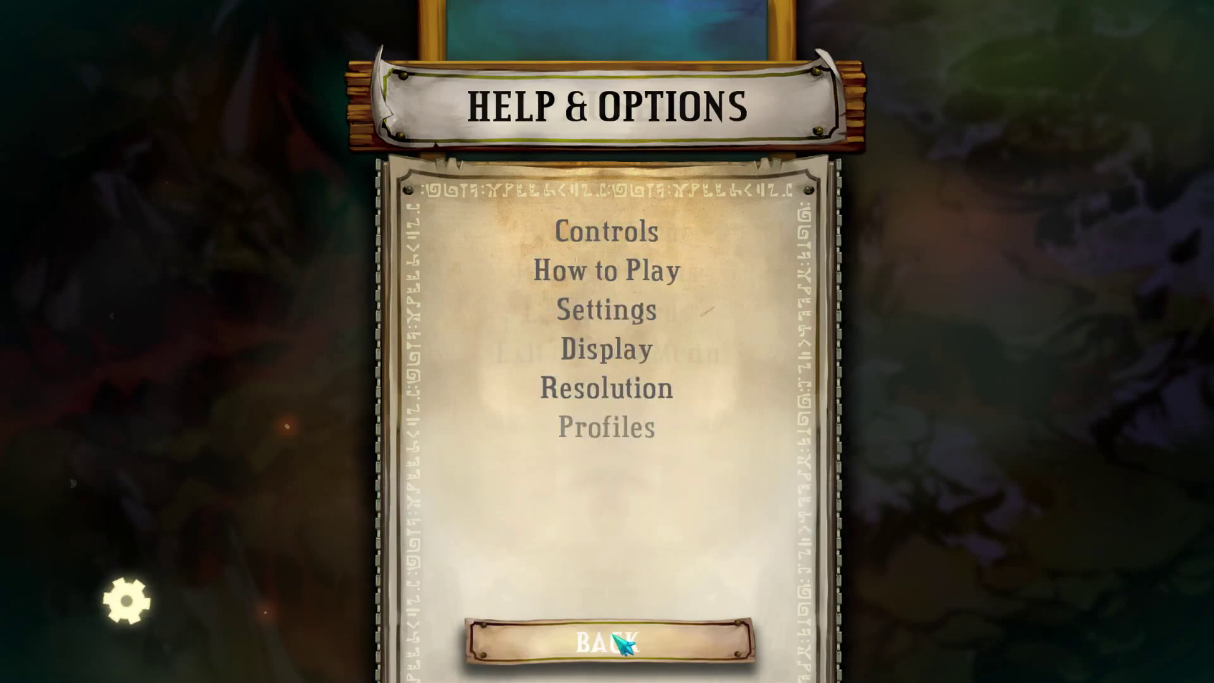
Resume the game and run the character from the starting island through the archway and along the long railed walkway.
{"action": "left_click", "coordinate": [621, 644]}
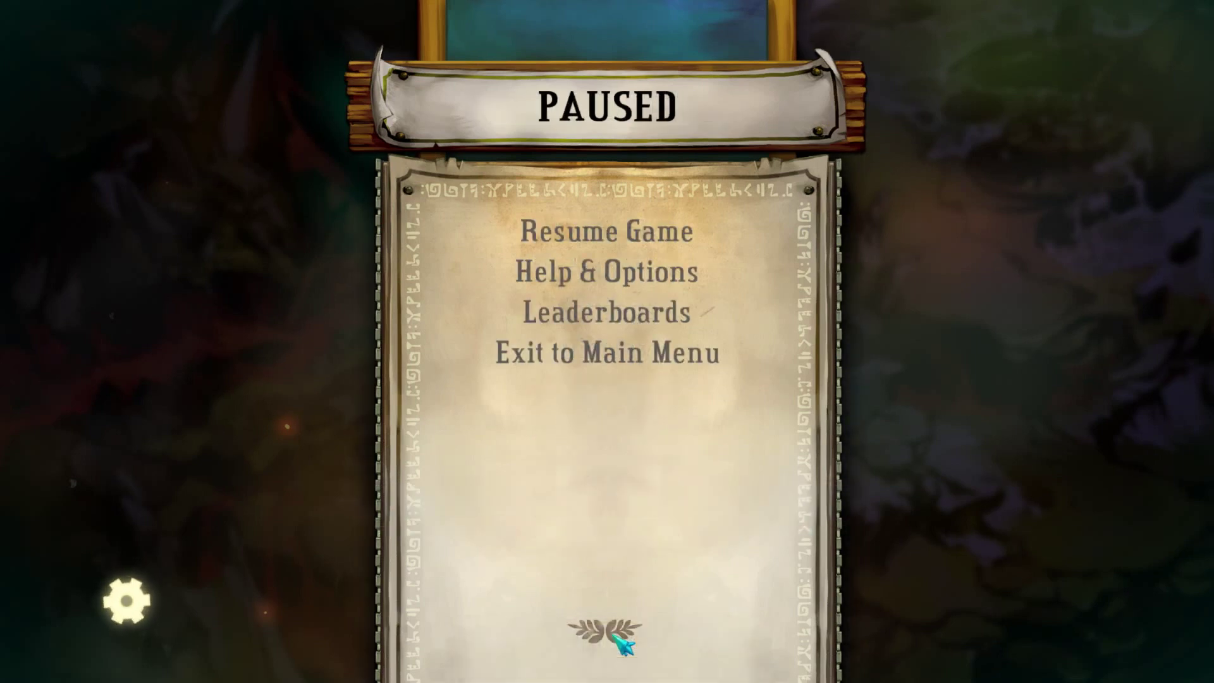
{"action": "left_click", "coordinate": [643, 226]}
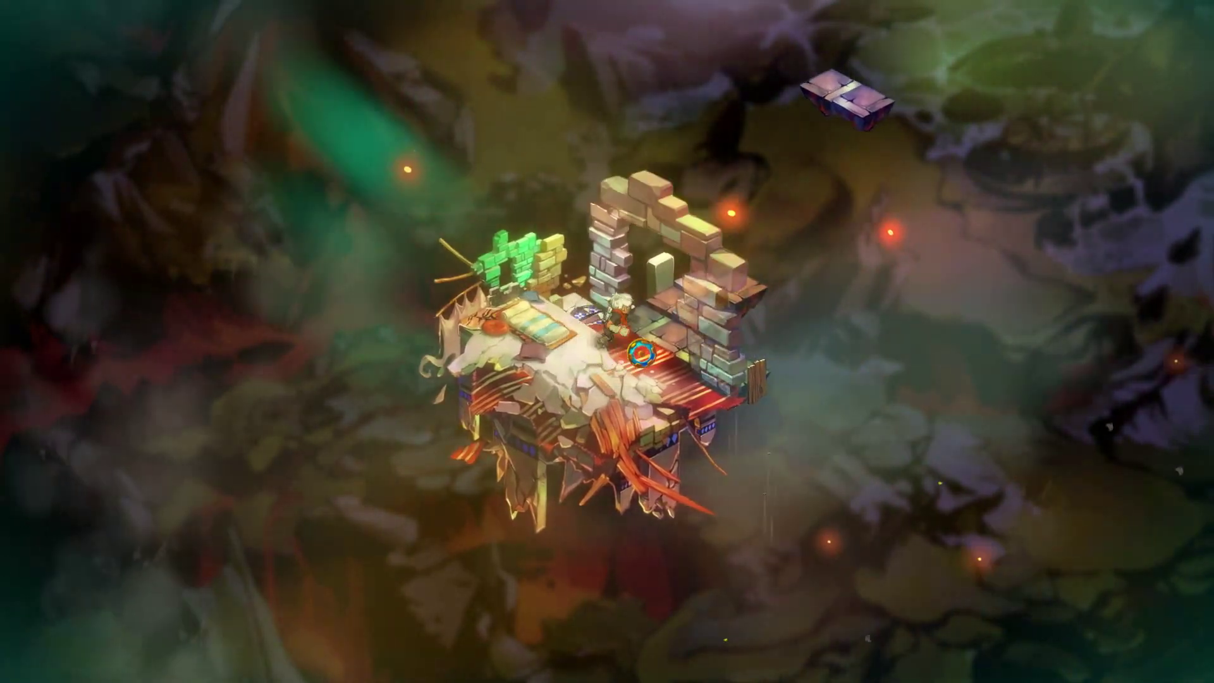
{"action": "key", "text": "d"}
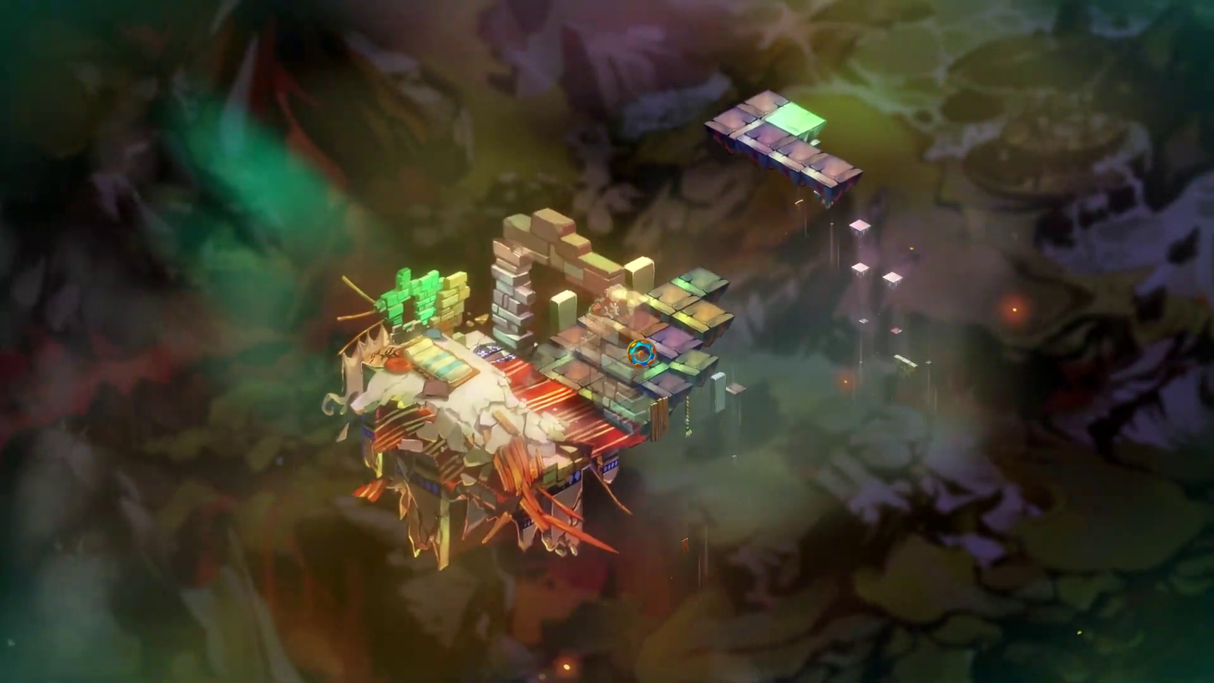
{"action": "key", "text": "w+d"}
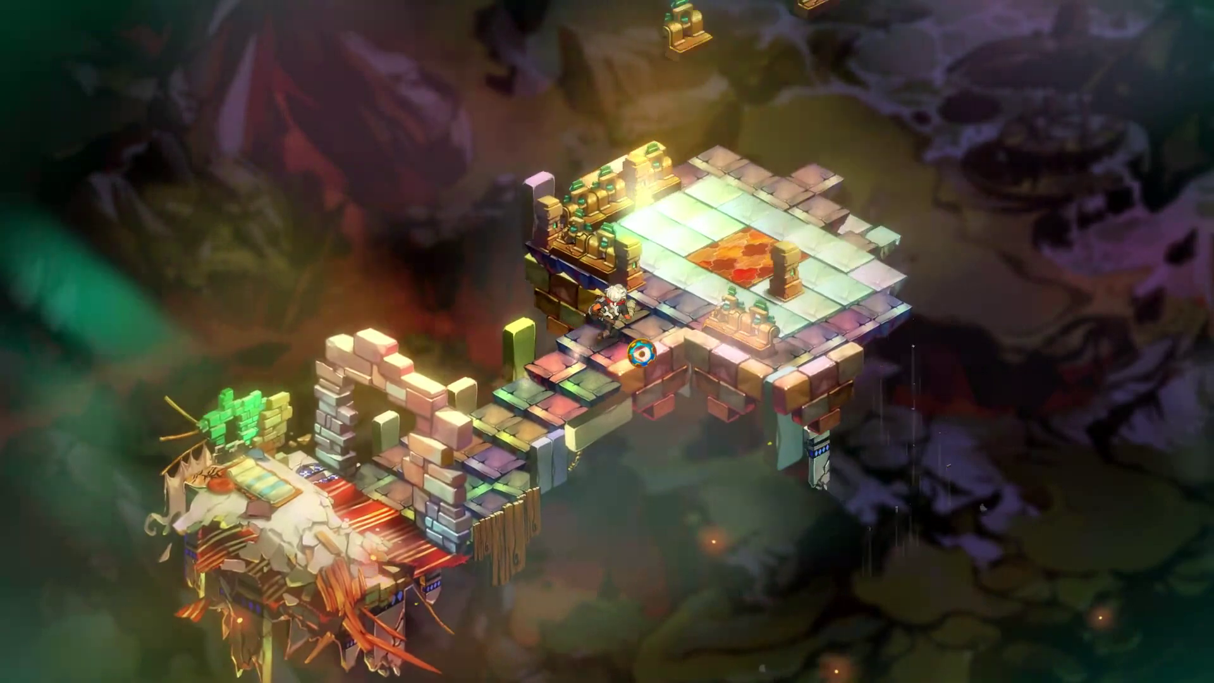
{"action": "key", "text": "w+d"}
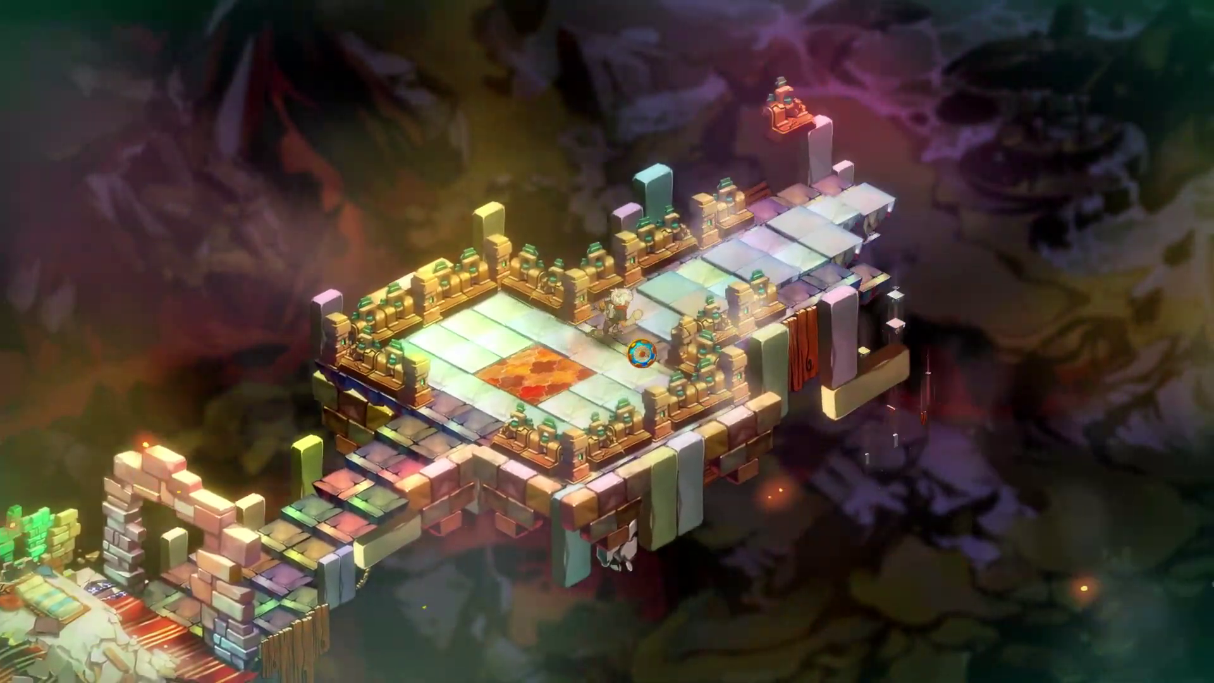
{"action": "key", "text": "w+d"}
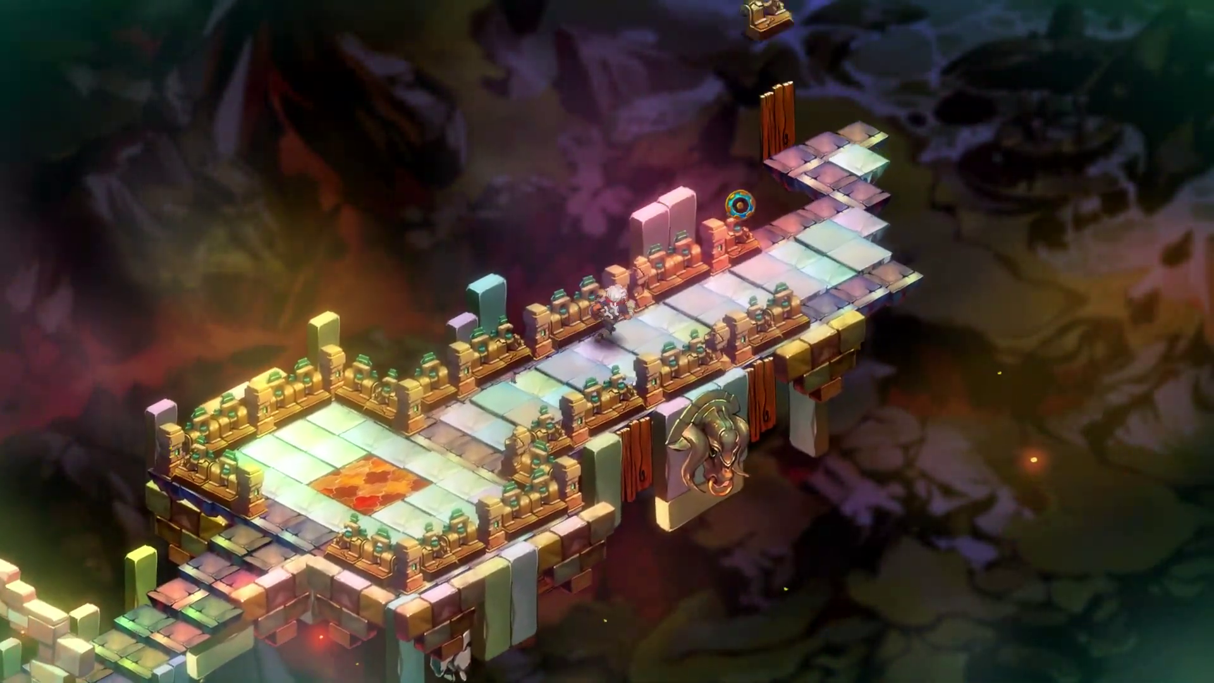
{"action": "key", "text": "w+d"}
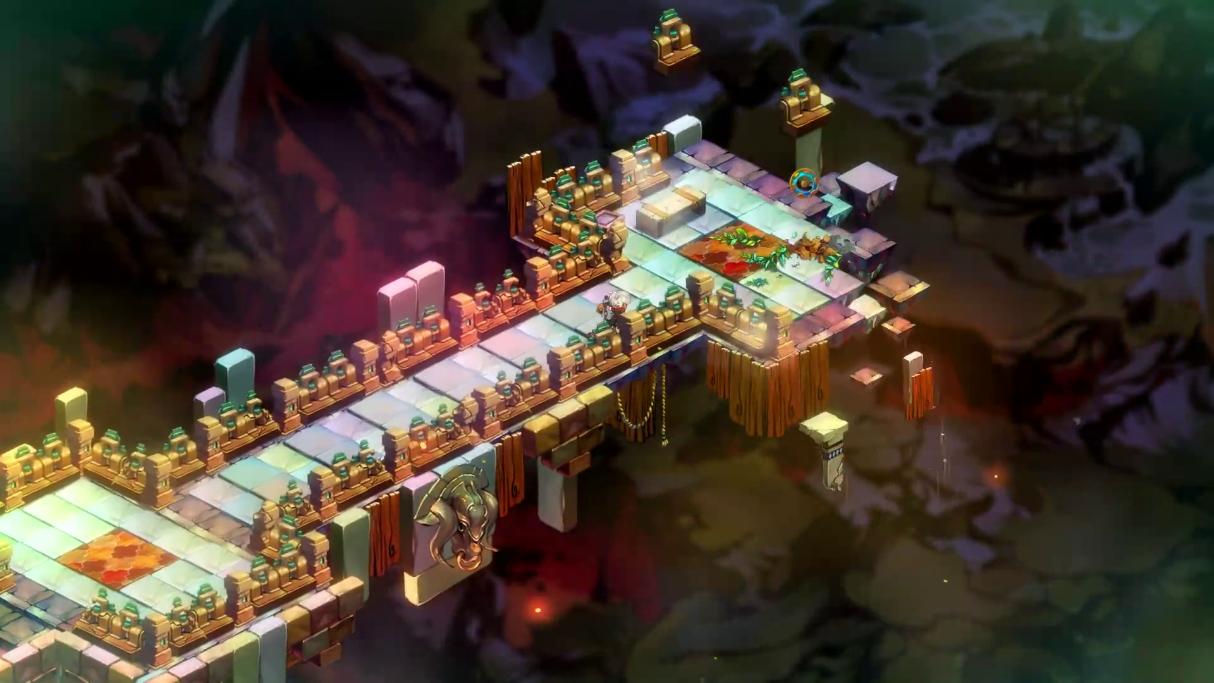
Cross the overgrown platform and the next walkway to the red market stall and pick up the Cael Hammer.
{"action": "key", "text": "w+d"}
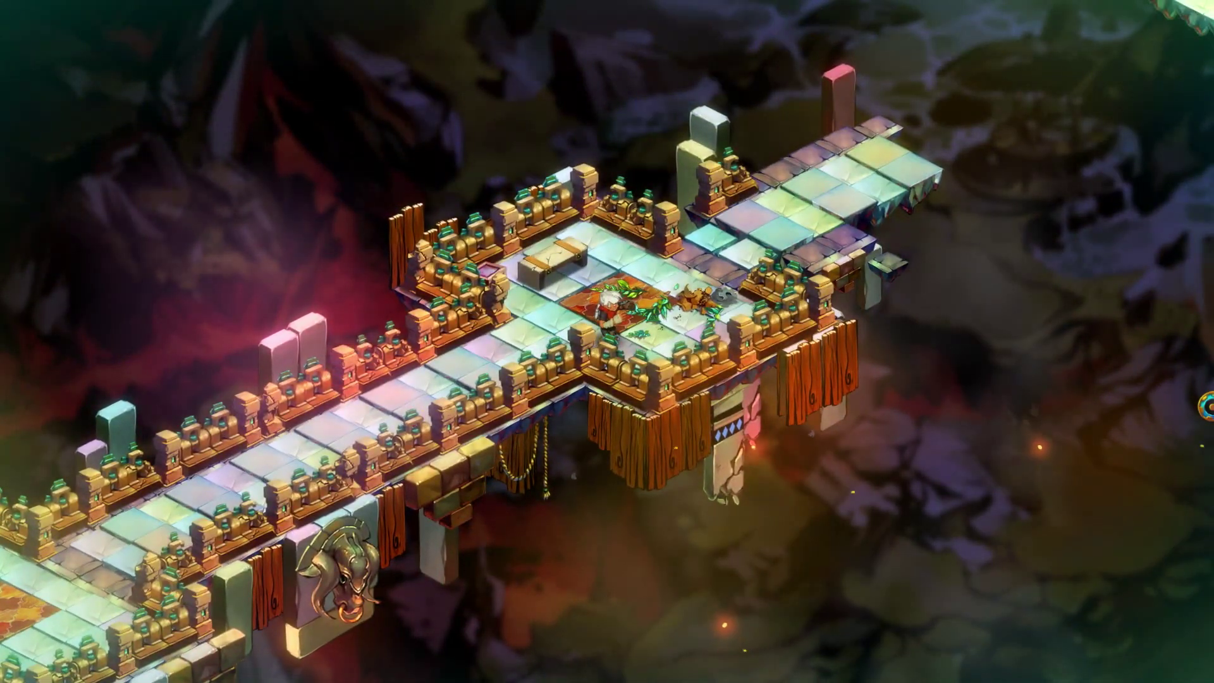
{"action": "key", "text": "w+d"}
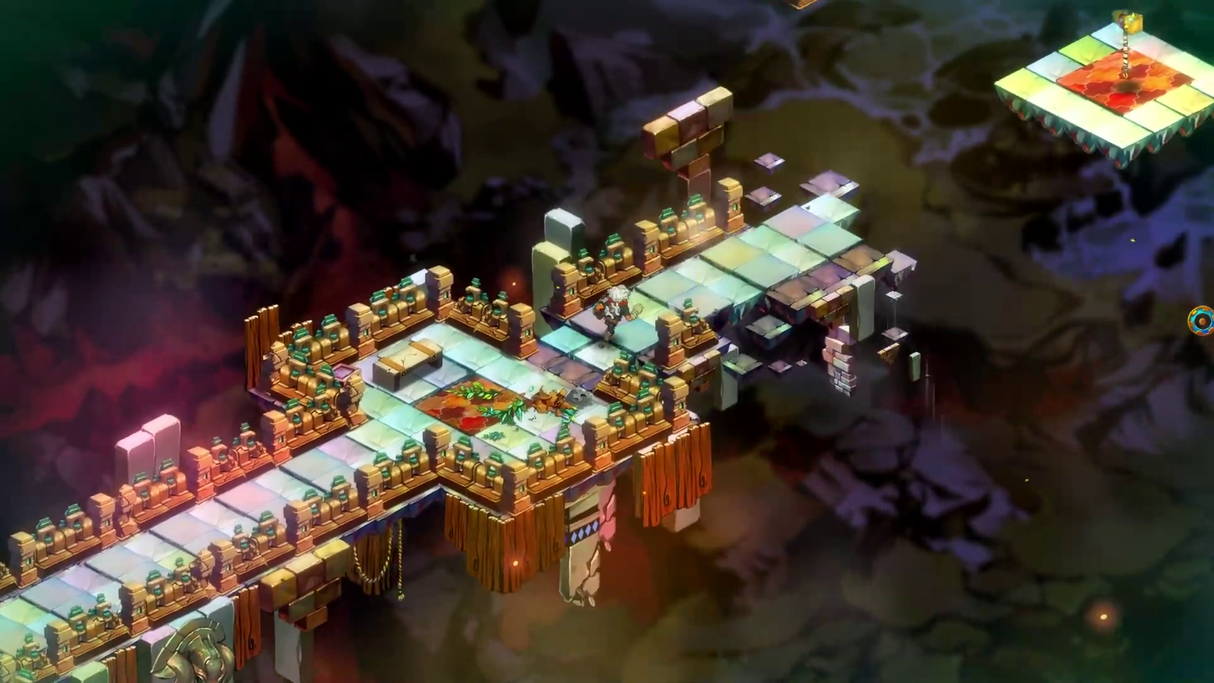
{"action": "key", "text": "w+d"}
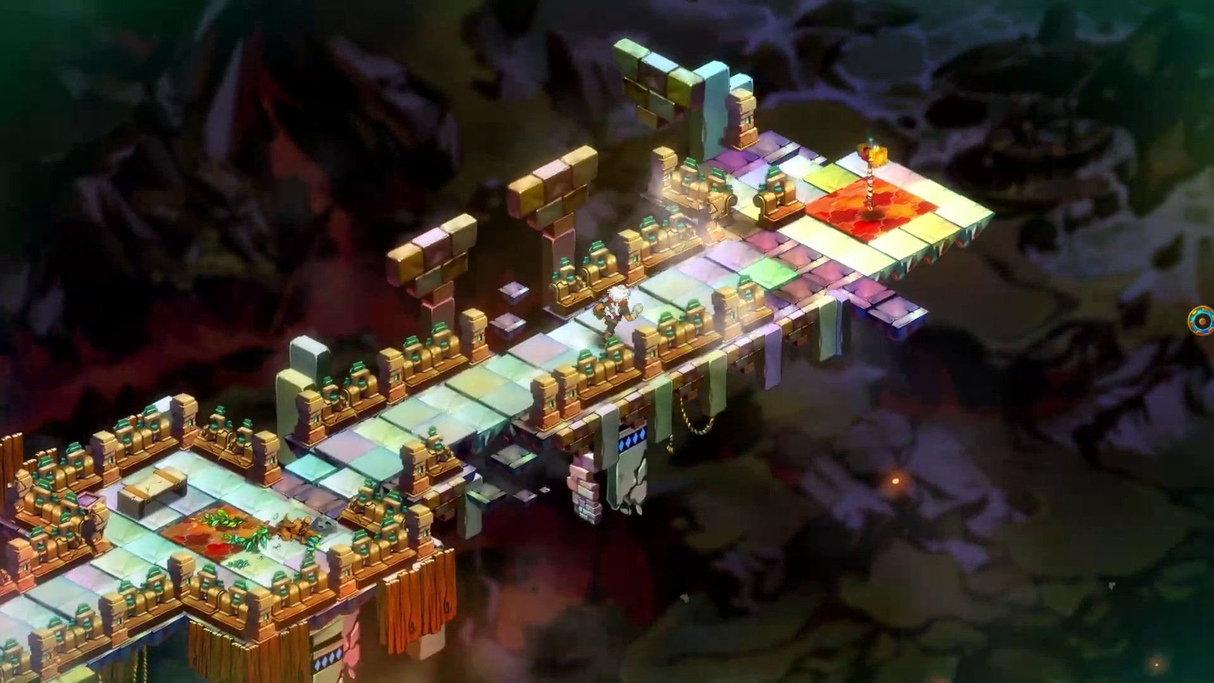
{"action": "key", "text": "w+d"}
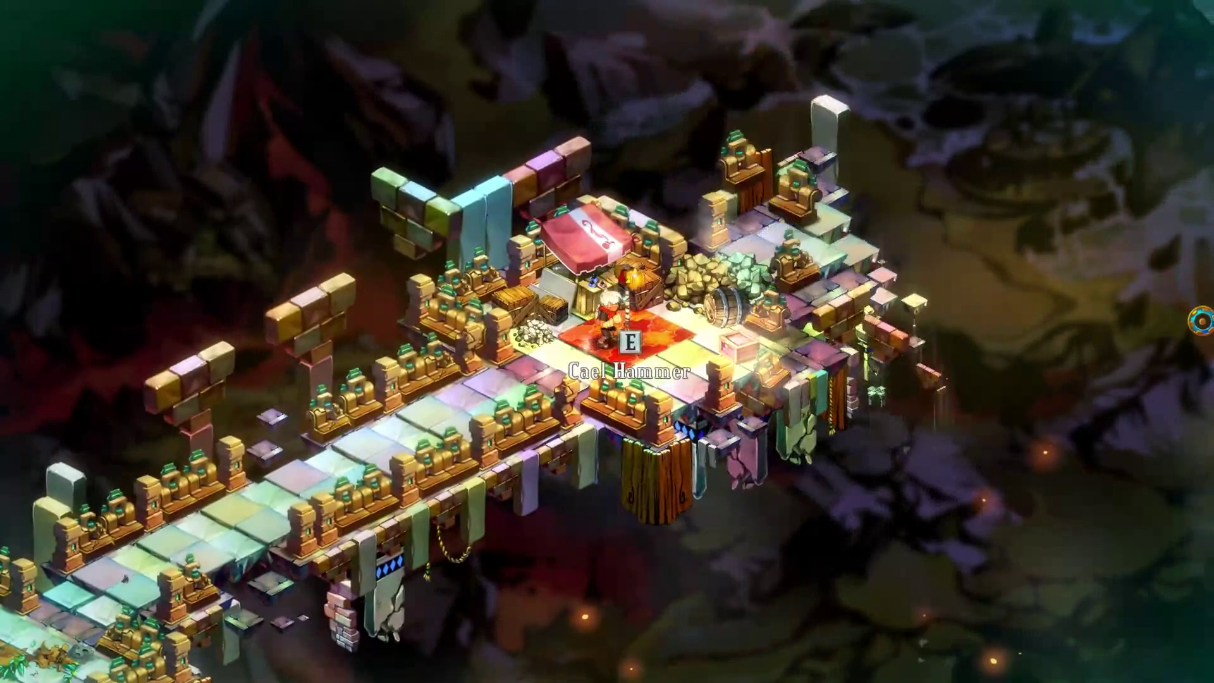
{"action": "key", "text": "e"}
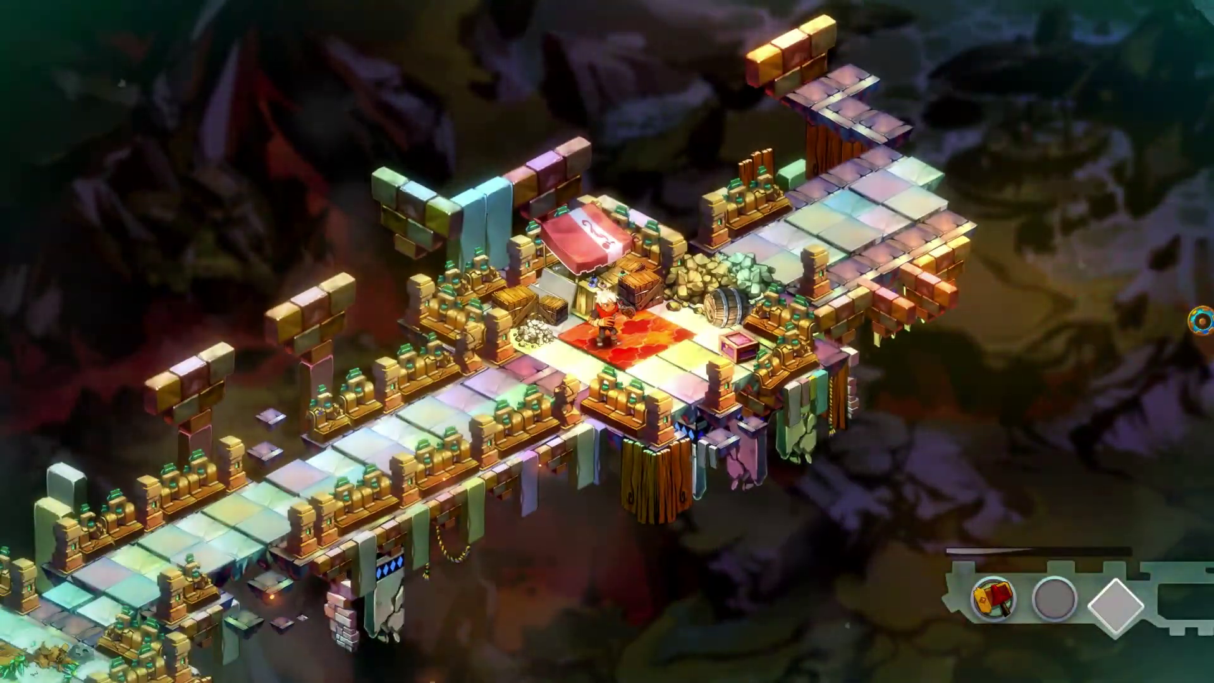
Smash the barrel and rubble beside the market stall with the hammer, and try the evade move.
{"action": "key", "text": "w+d"}
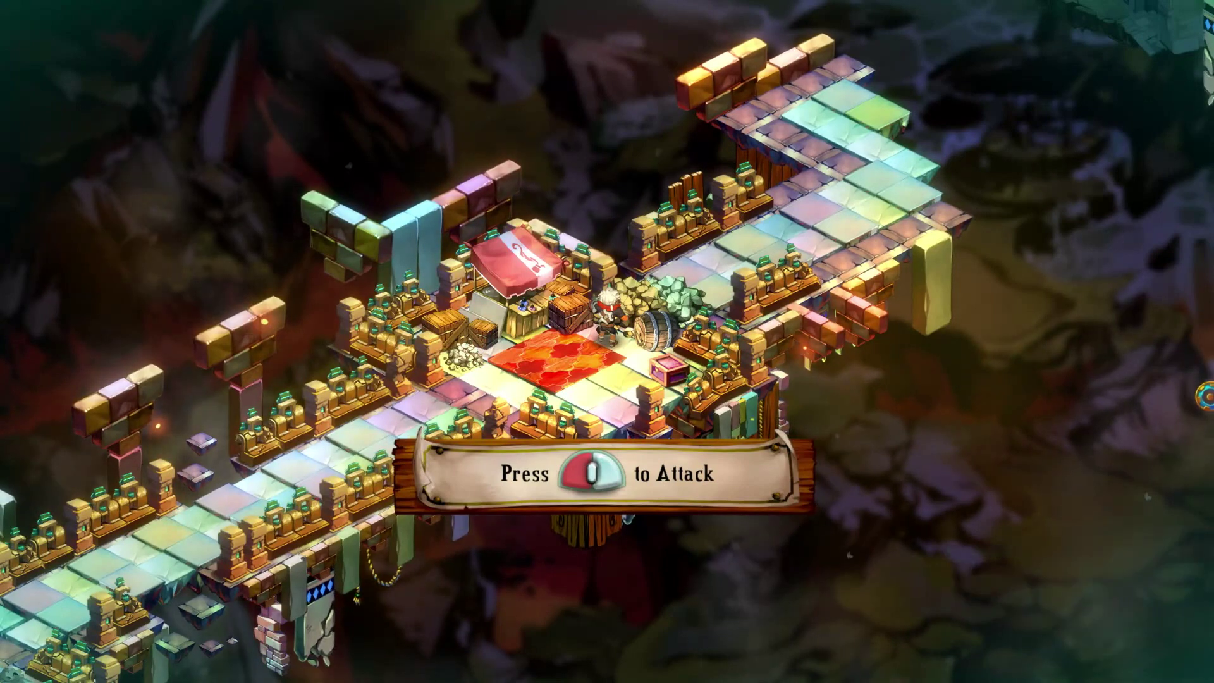
{"action": "left_click", "coordinate": [847, 234]}
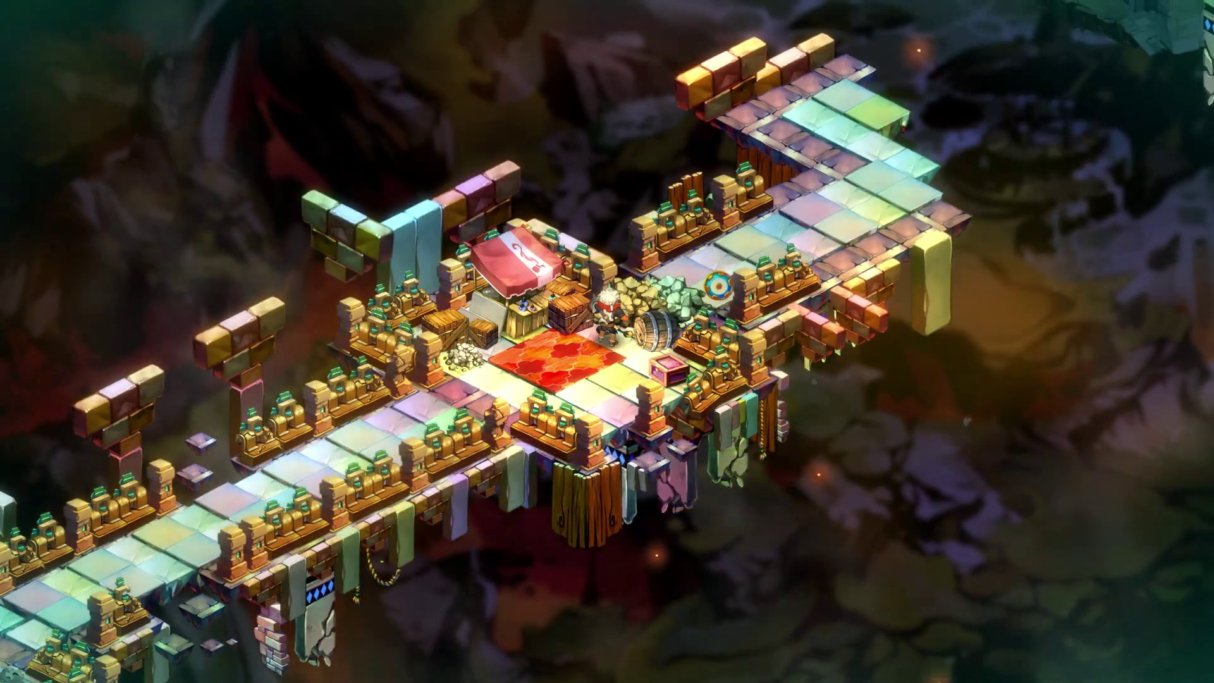
{"action": "left_click", "coordinate": [678, 288]}
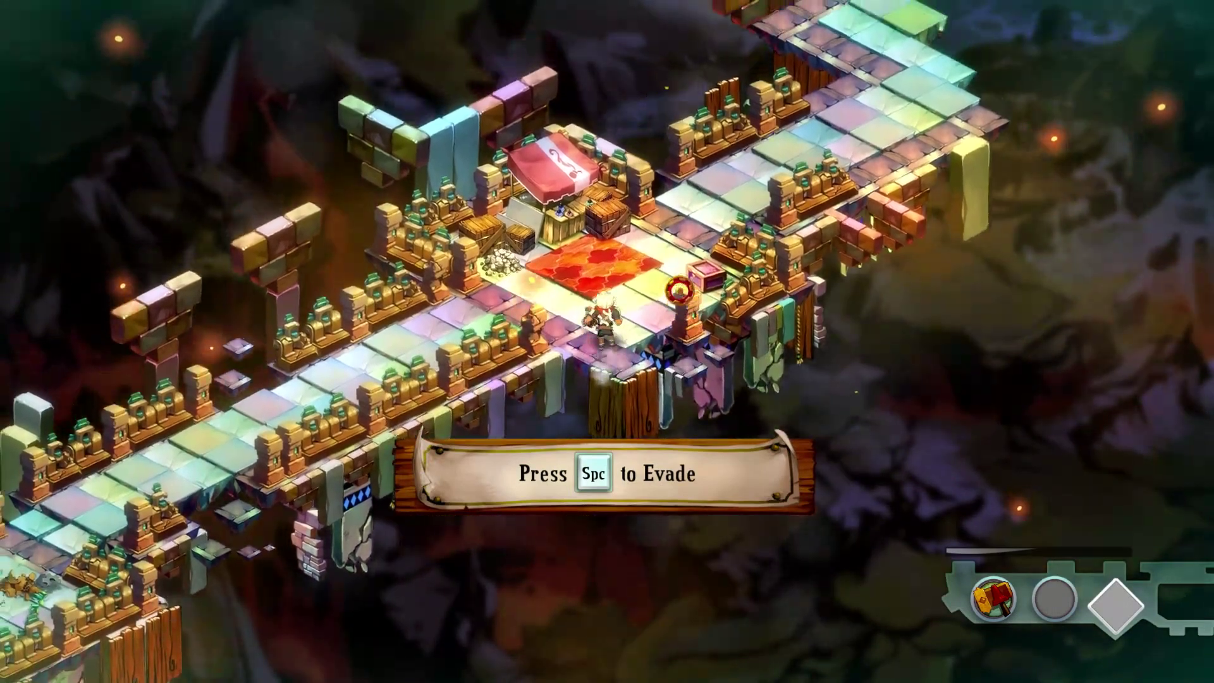
{"action": "left_click", "coordinate": [680, 289]}
{"action": "key", "text": "space"}
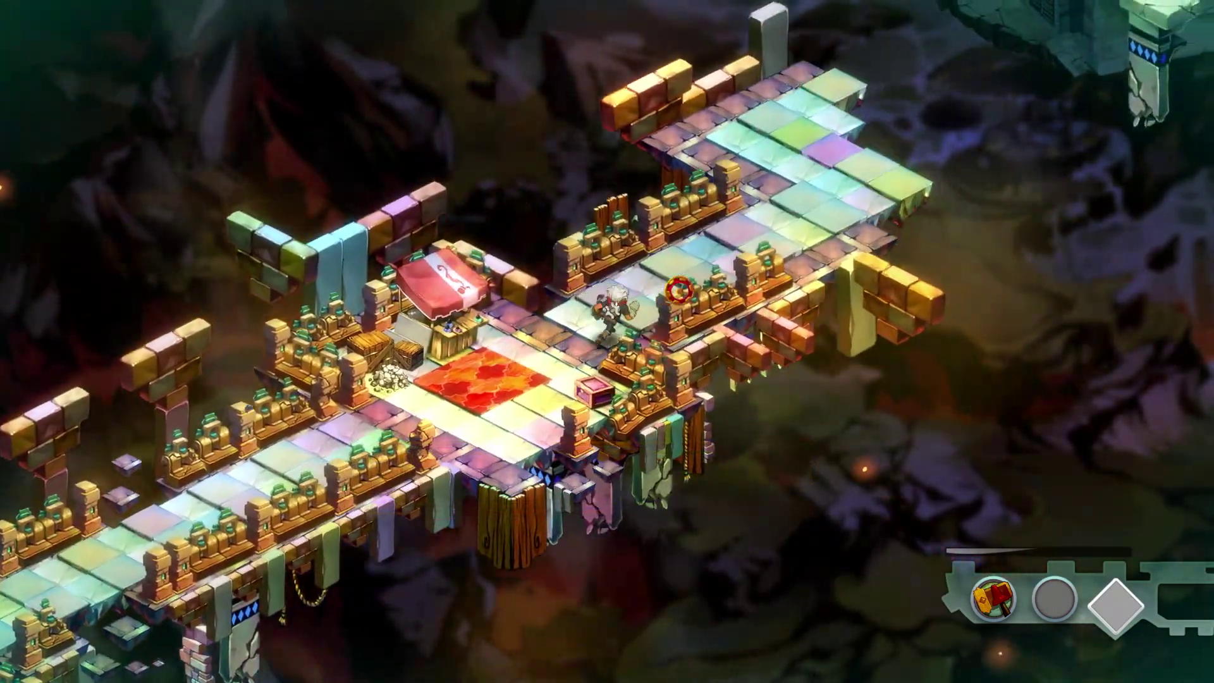
Run past the horned statue and up the checkered steps into the ruined market plaza.
{"action": "key", "text": "w"}
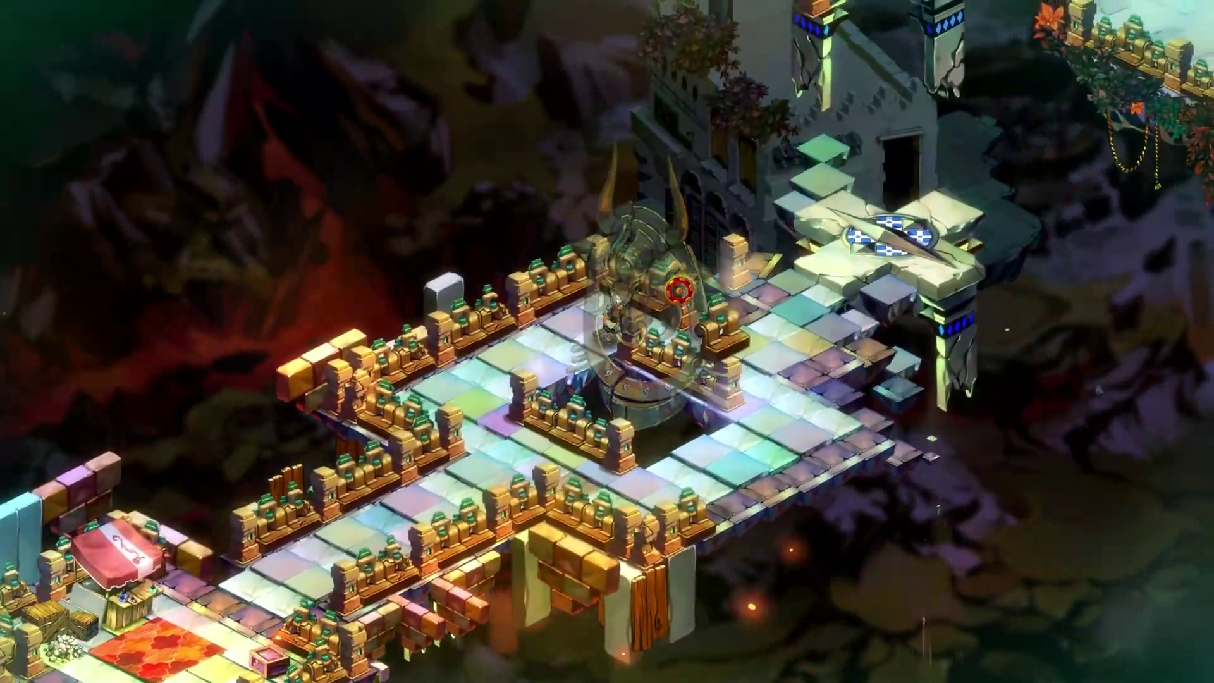
{"action": "key", "text": "w"}
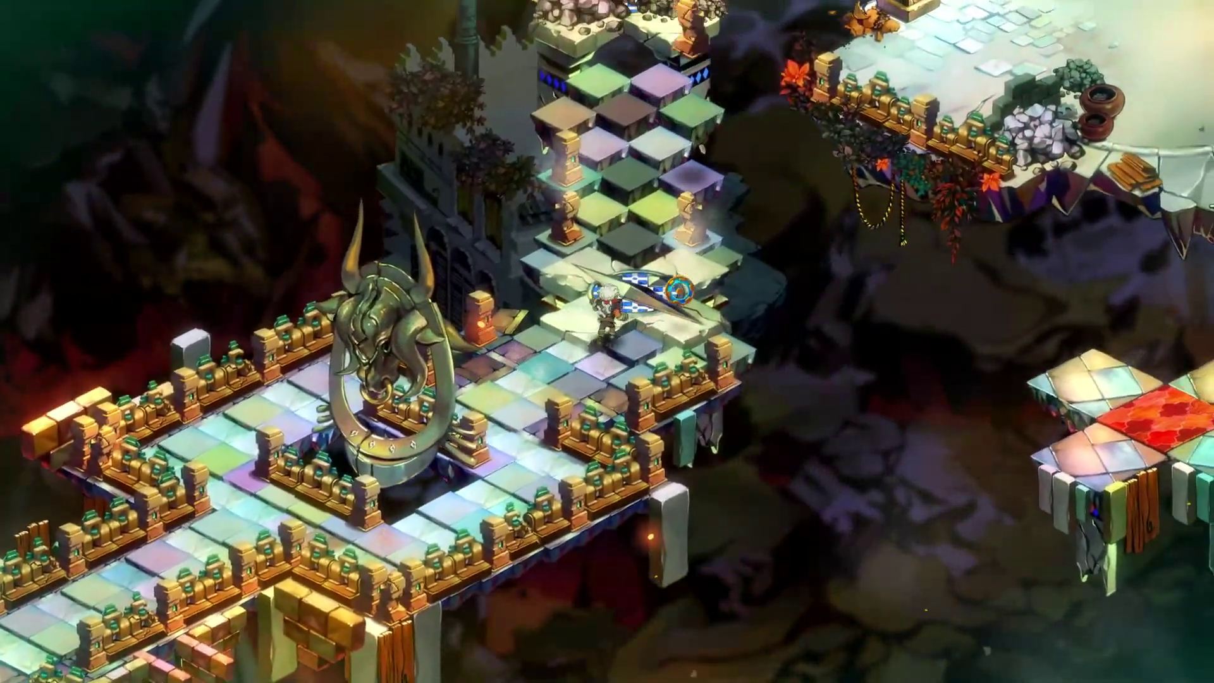
{"action": "key", "text": "w"}
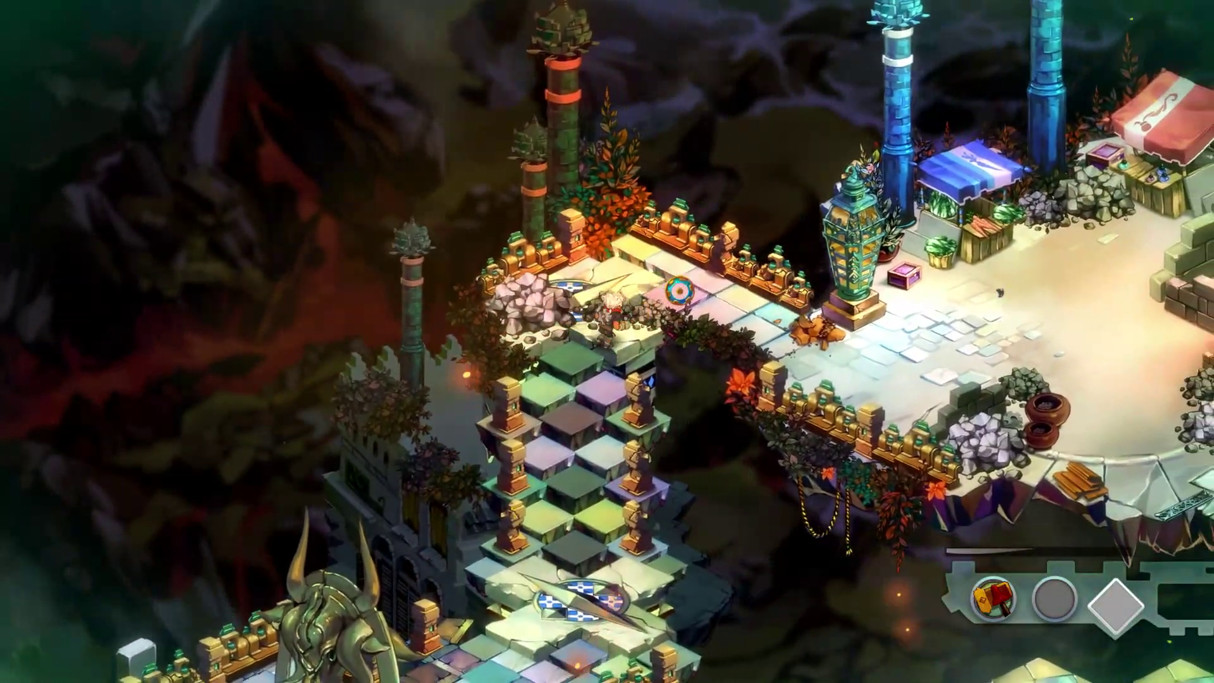
{"action": "key", "text": "d"}
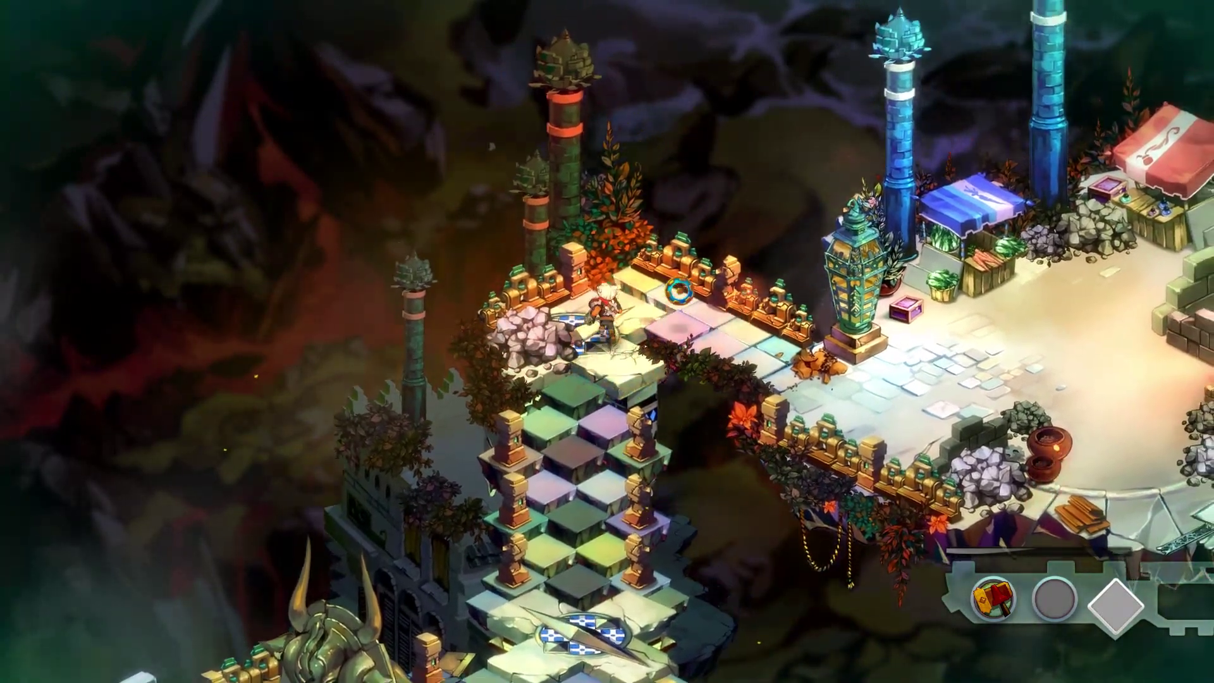
{"action": "key", "text": "d"}
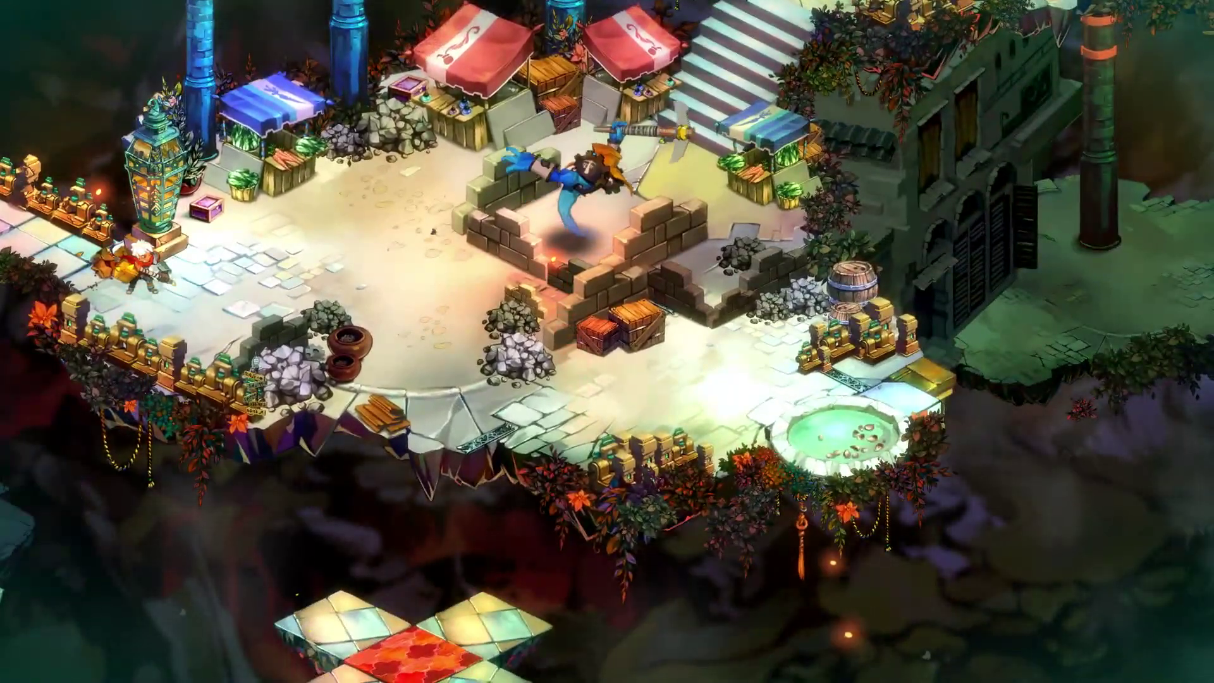
Fight and defeat the blue hammer-wielding enemy in the market plaza.
{"action": "key", "text": "d"}
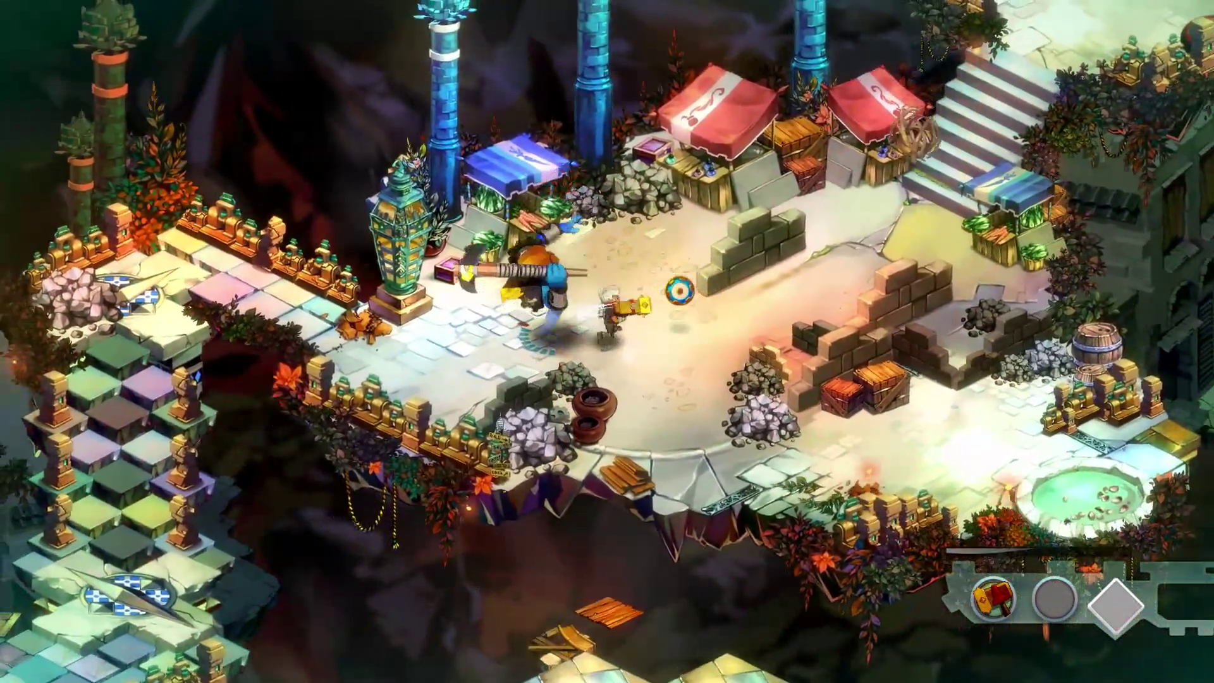
{"action": "key", "text": "a"}
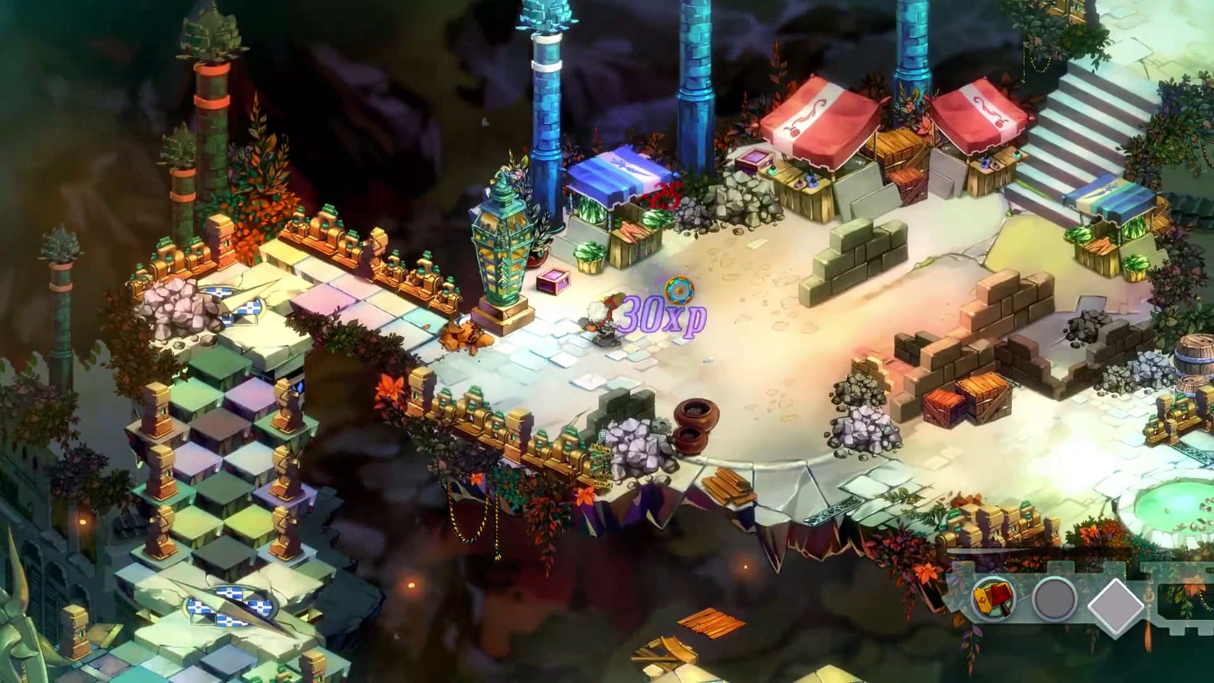
{"action": "key", "text": "j"}
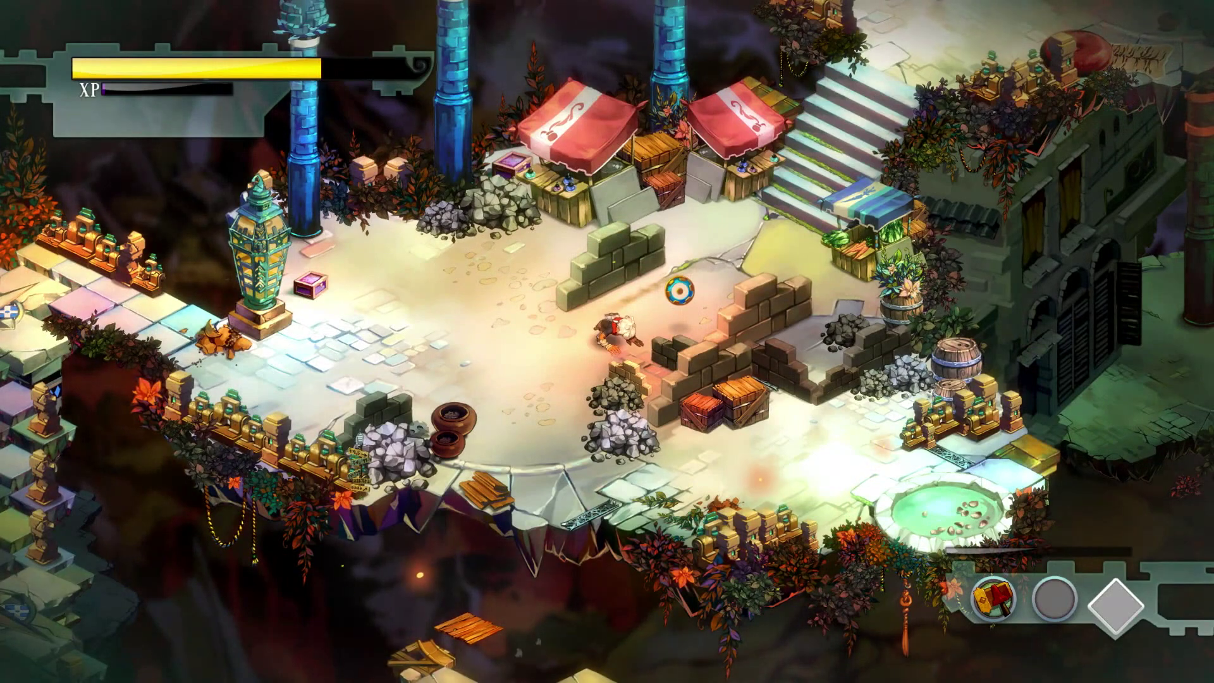
Move around the plaza, breaking the crates and barrel near the fountain and collecting fragments.
{"action": "key", "text": "s"}
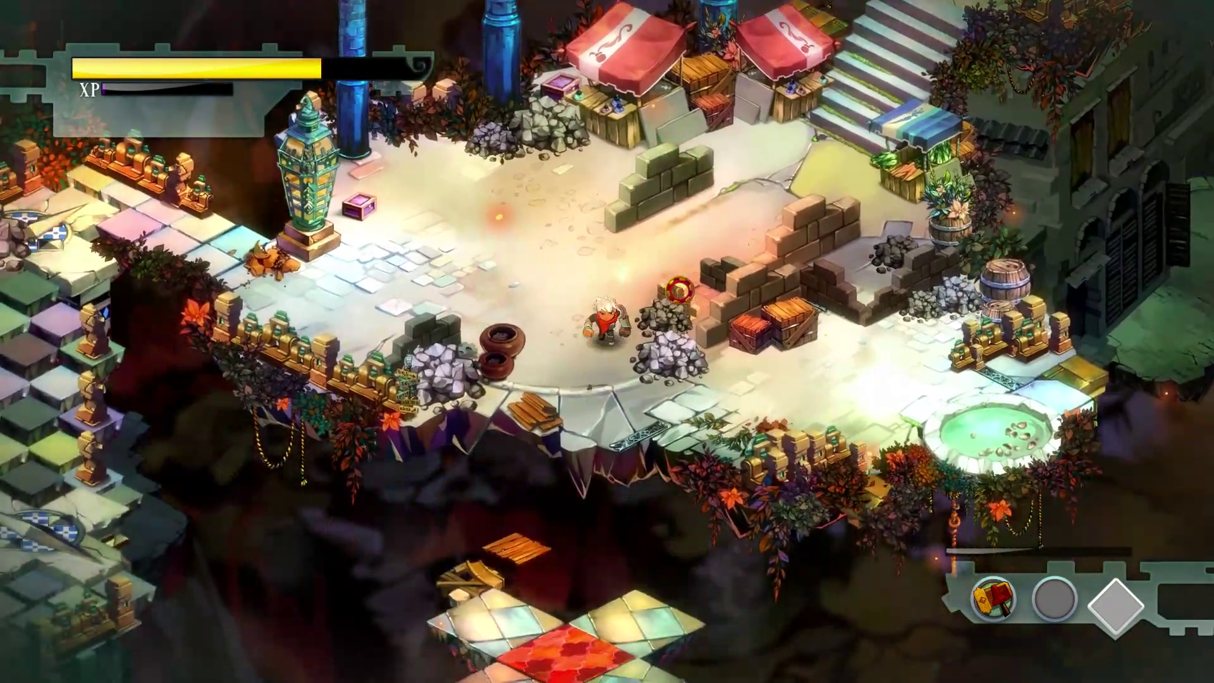
{"action": "key", "text": "d"}
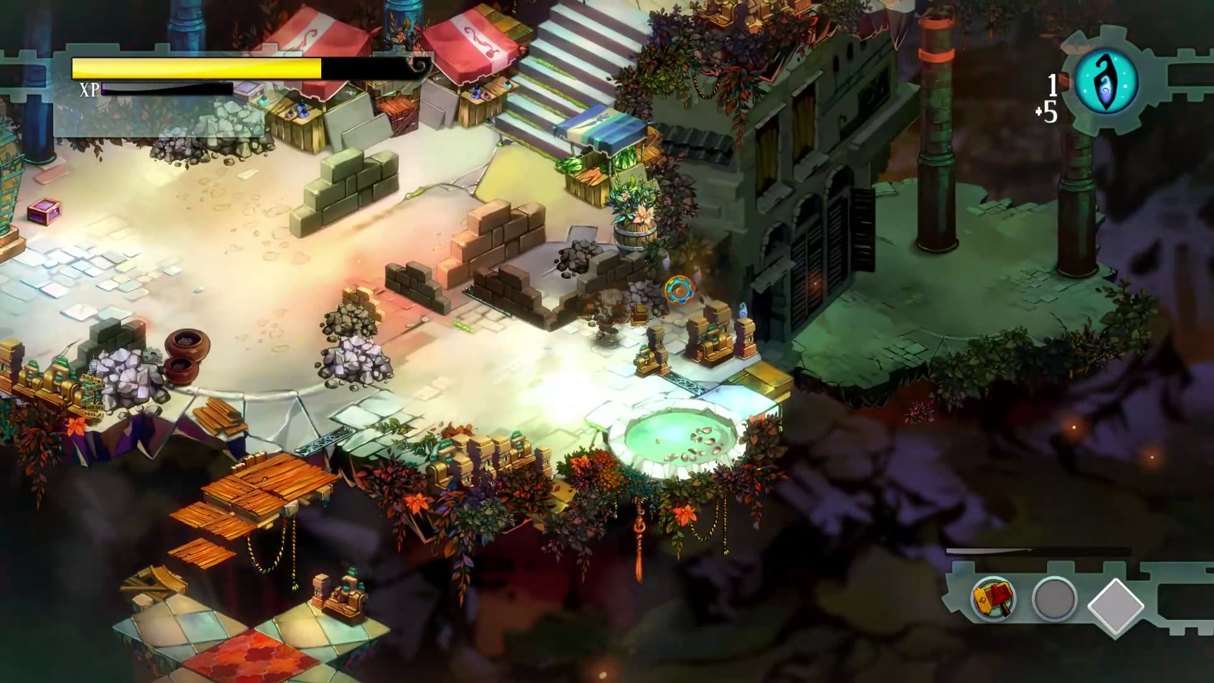
{"action": "key", "text": "a"}
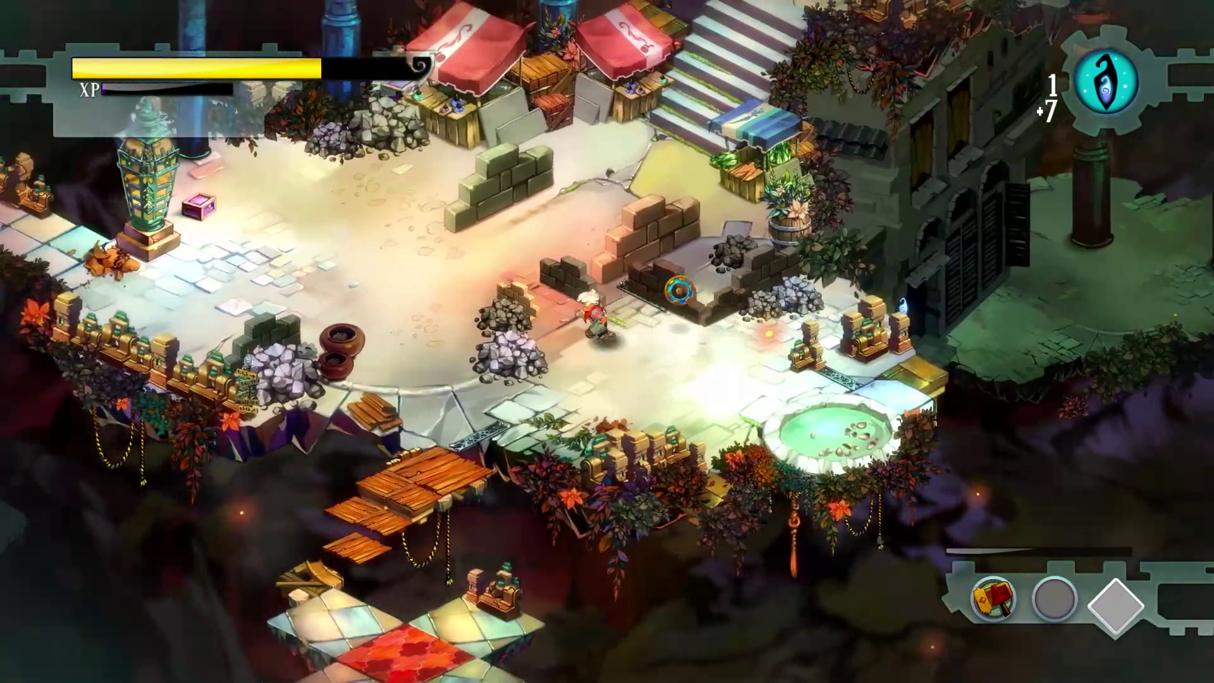
{"action": "key", "text": "w+a"}
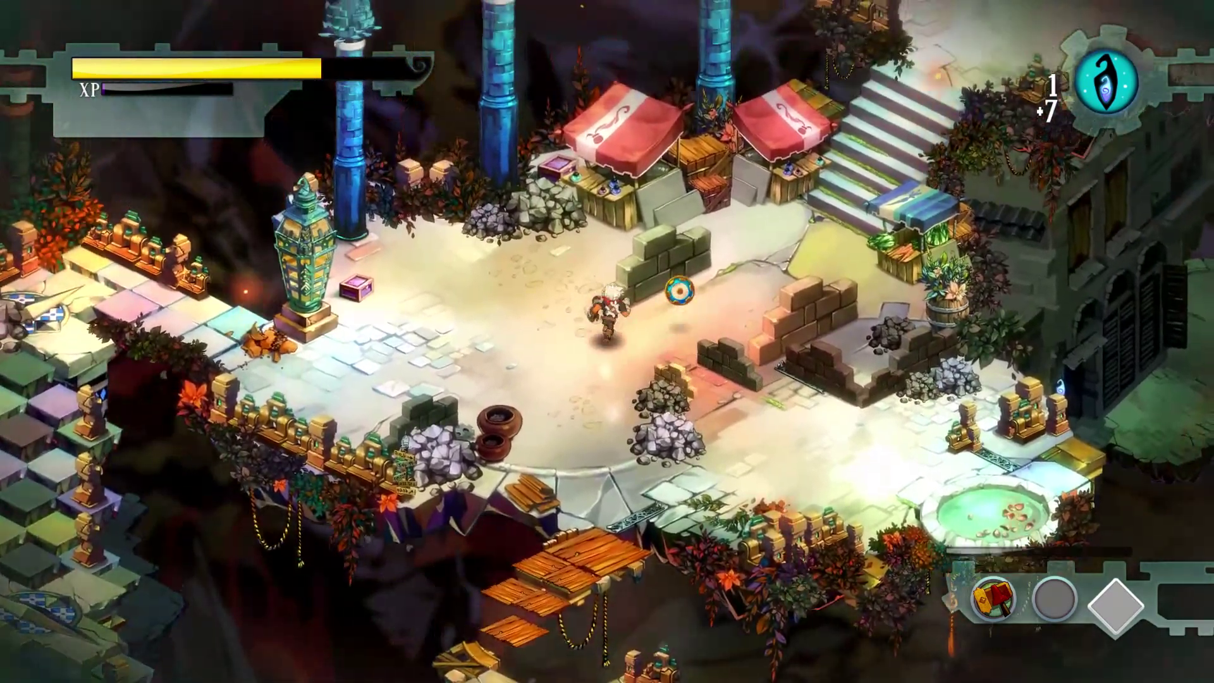
Pause the game and set its resolution to 1920 x 1080, returning to the pause menu.
{"action": "key", "text": "Escape"}
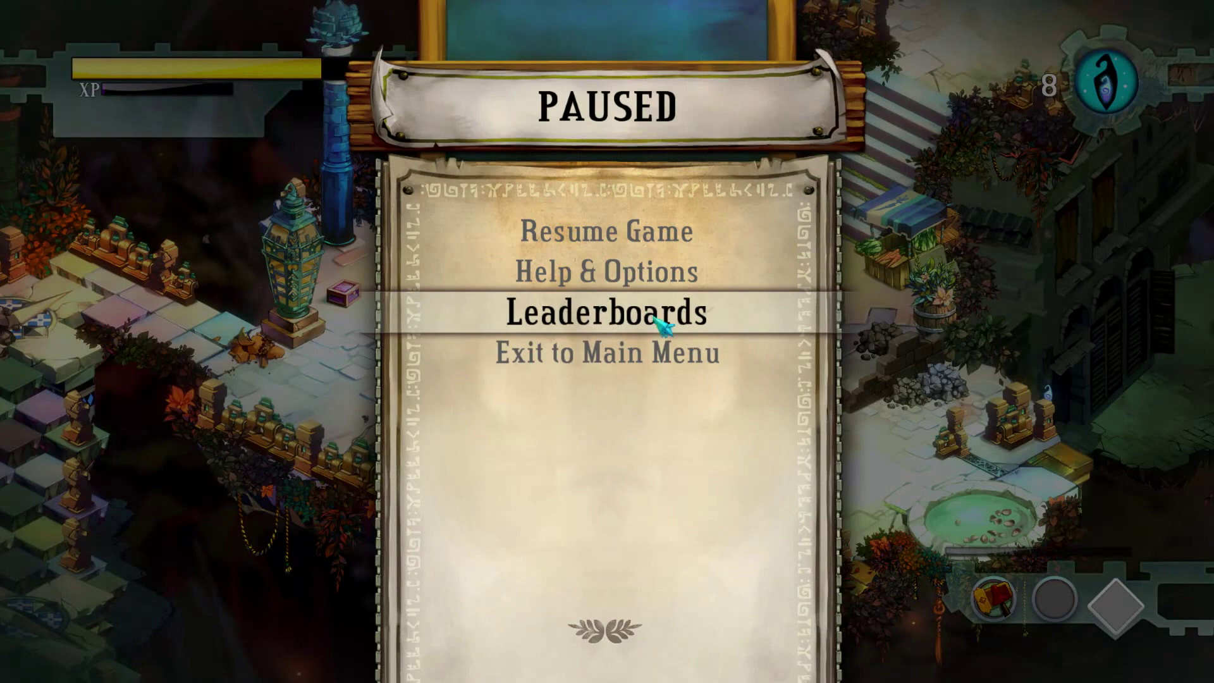
{"action": "left_click", "coordinate": [664, 284]}
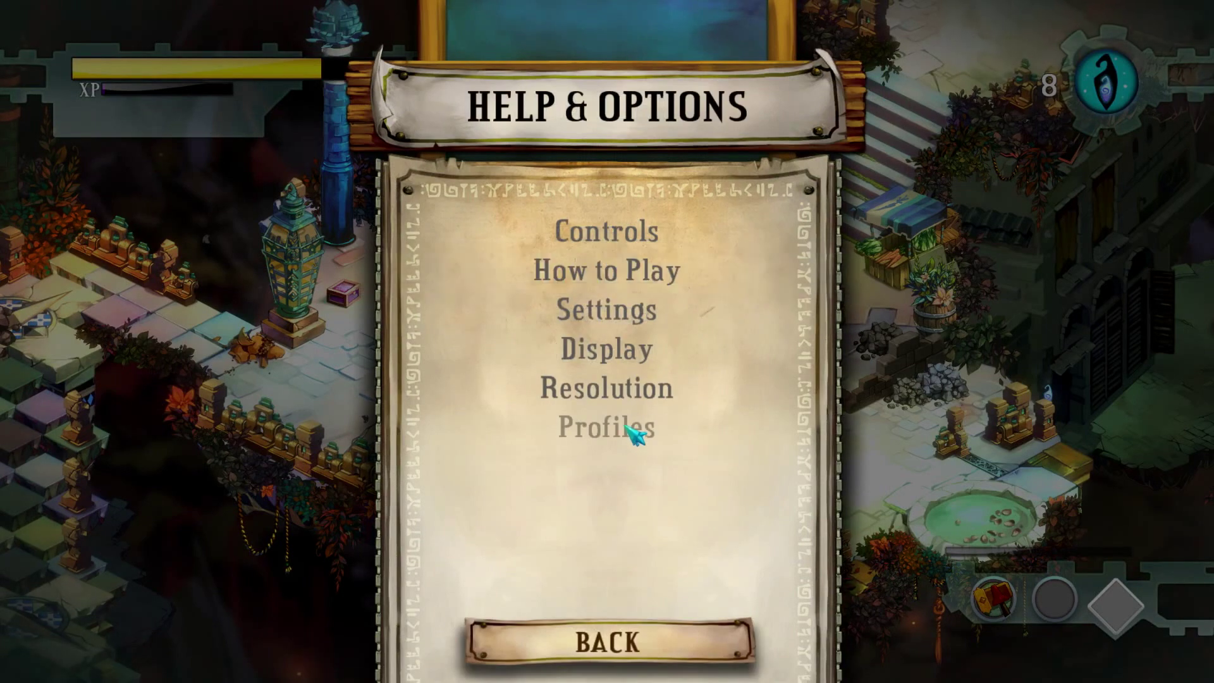
{"action": "left_click", "coordinate": [645, 399]}
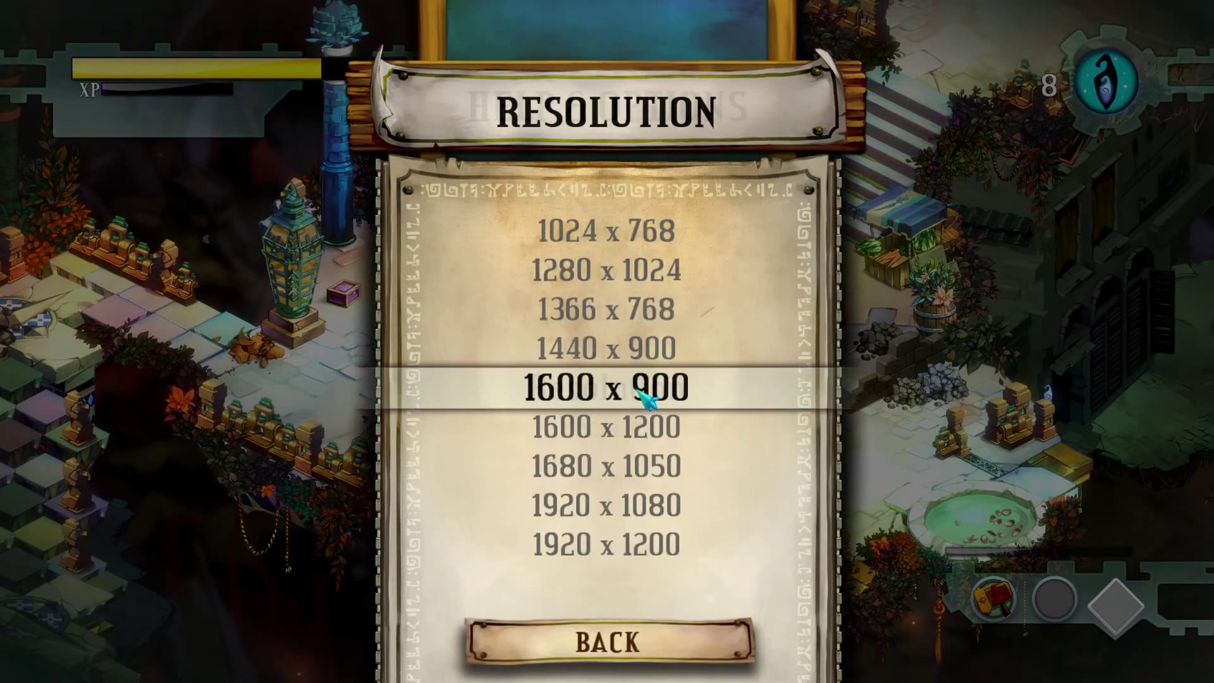
{"action": "left_click", "coordinate": [607, 505]}
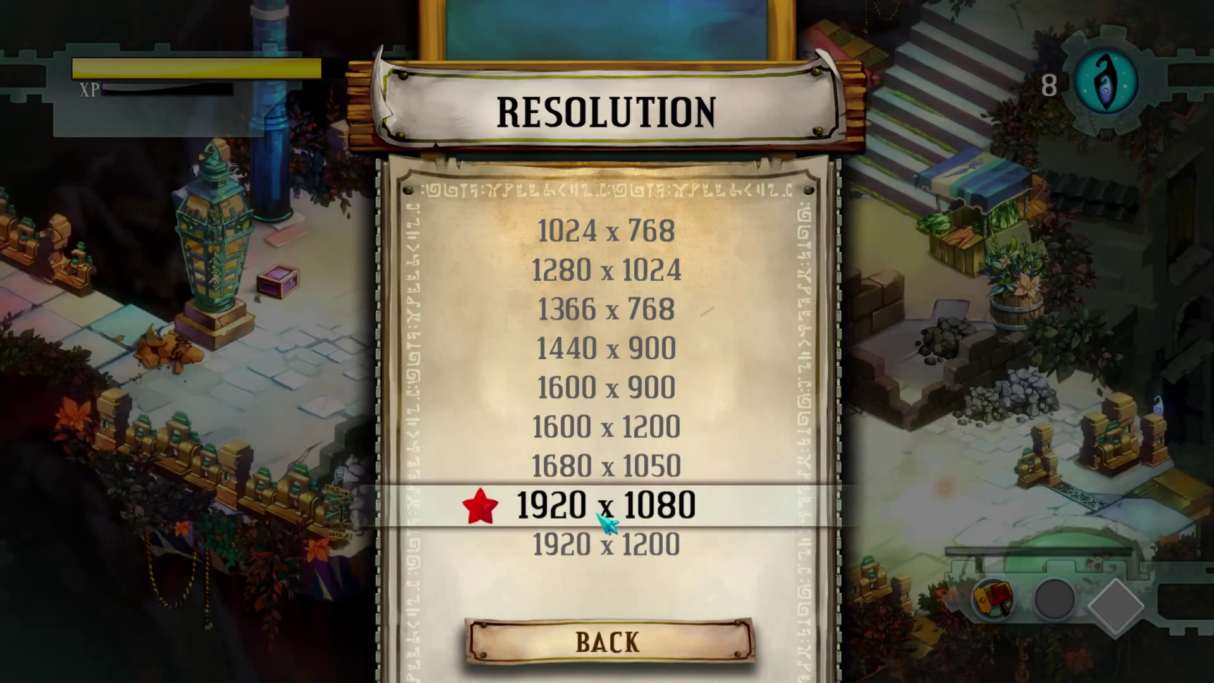
{"action": "left_click", "coordinate": [672, 651]}
{"action": "left_click", "coordinate": [672, 652]}
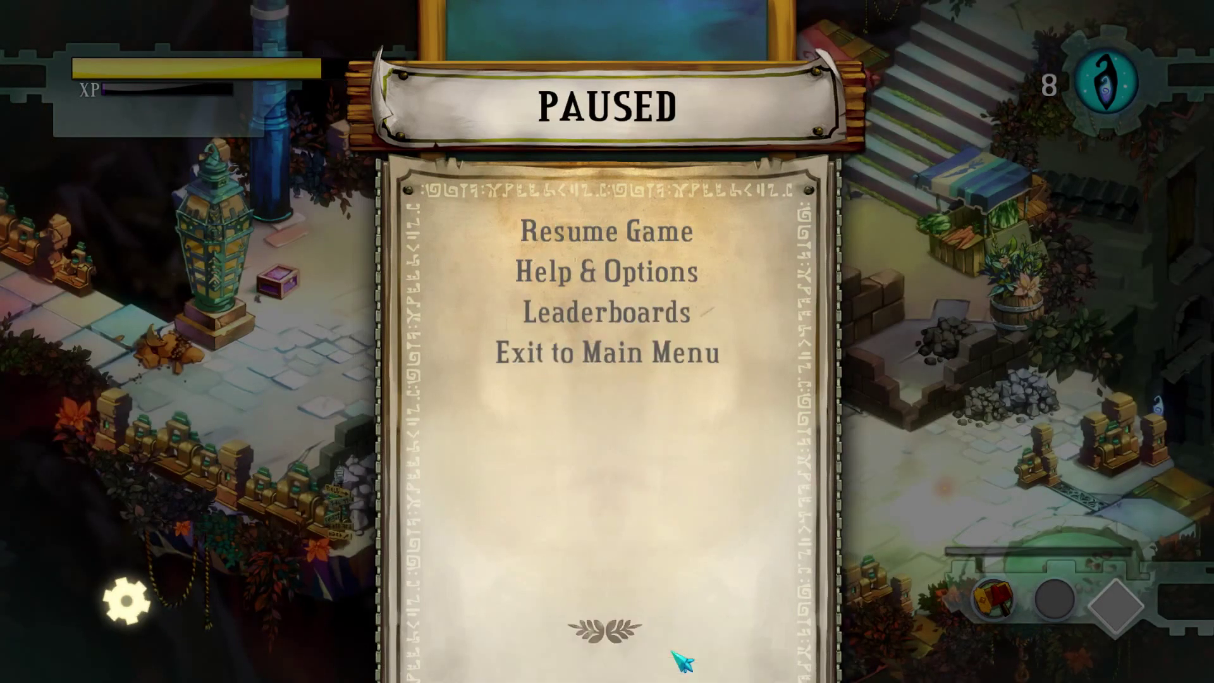
Review the game's audio and subtitle settings and its display options, leaving them as they are, and resume the game.
{"action": "left_click", "coordinate": [664, 291]}
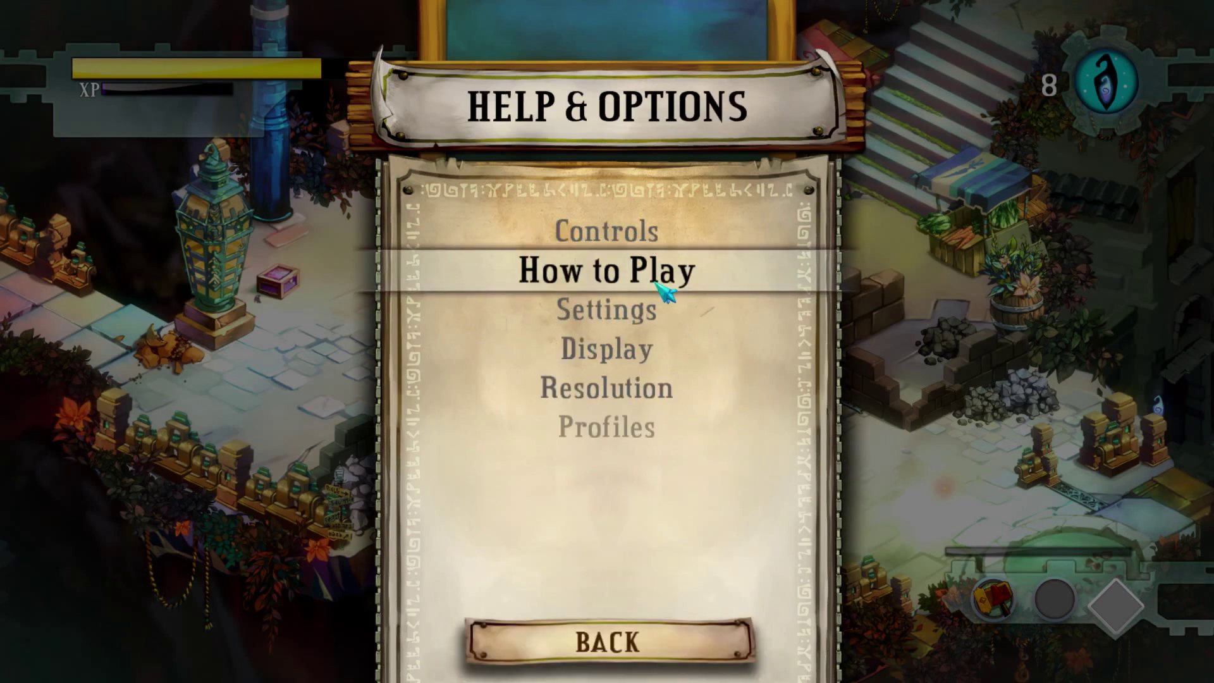
{"action": "left_click", "coordinate": [612, 313]}
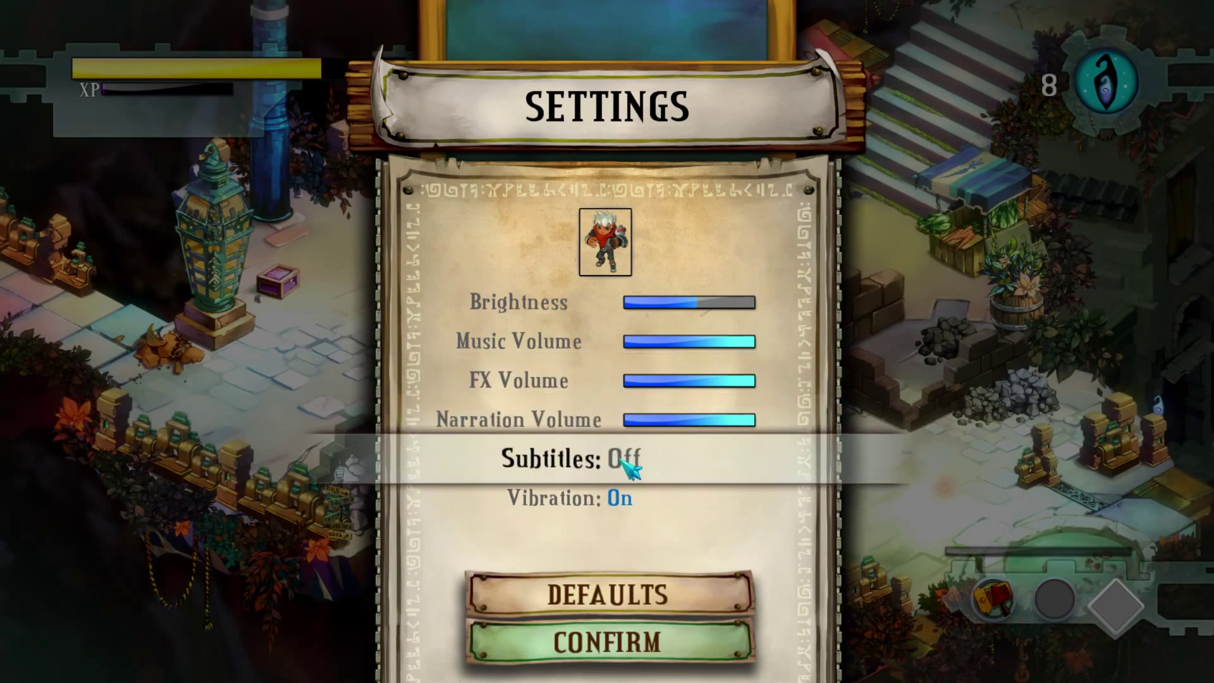
{"action": "left_click", "coordinate": [615, 634]}
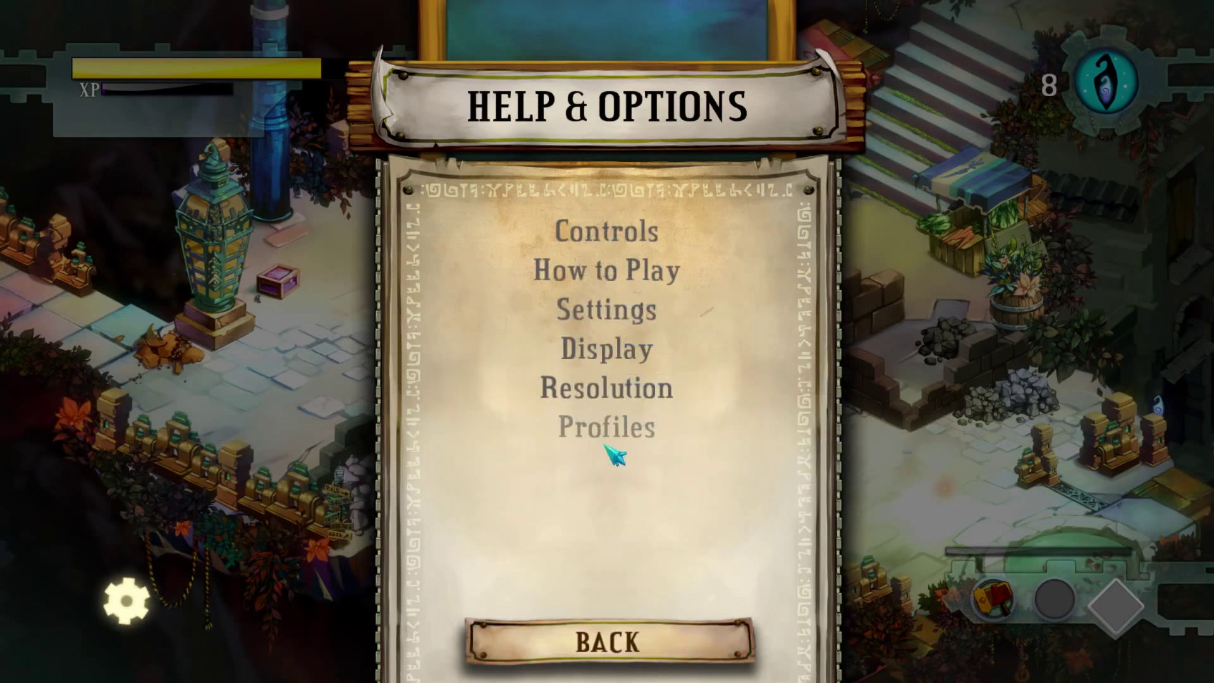
{"action": "left_click", "coordinate": [650, 348]}
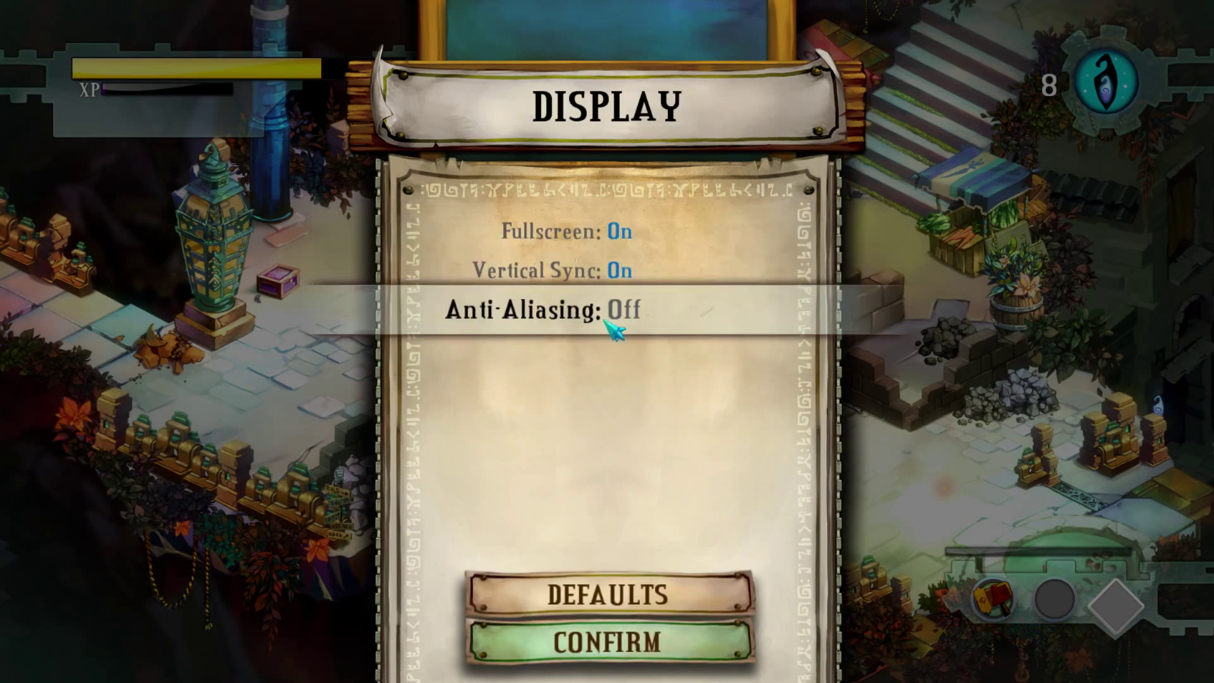
{"action": "left_click", "coordinate": [612, 644]}
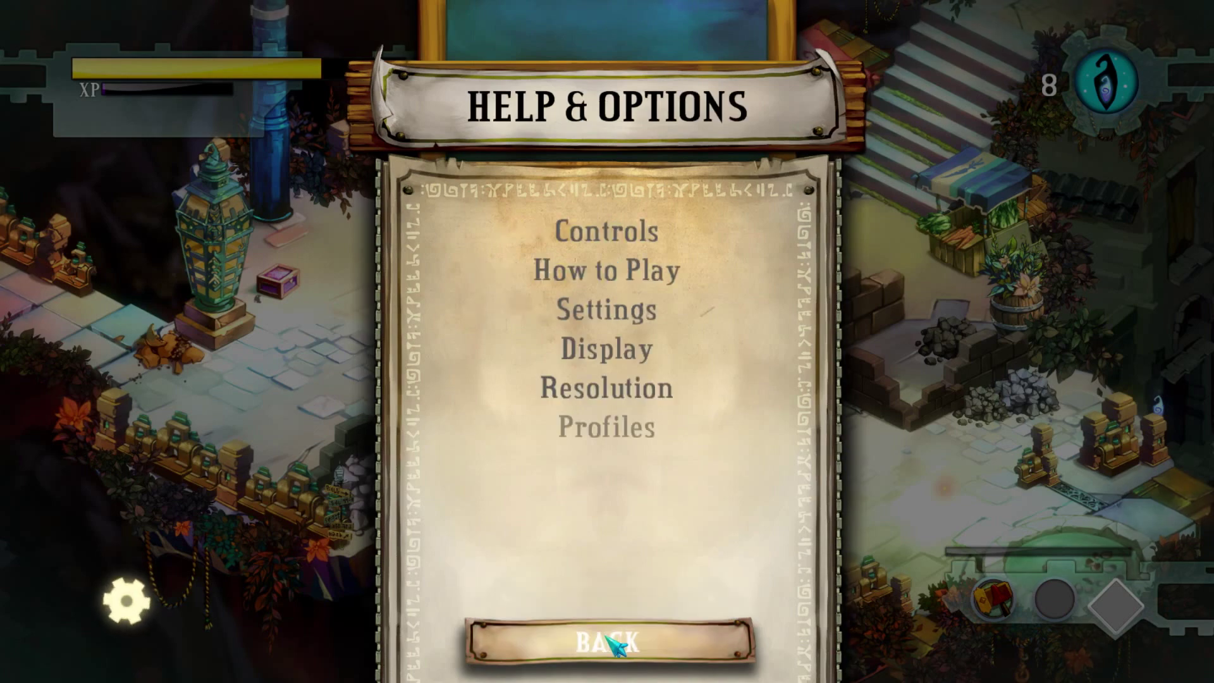
{"action": "left_click", "coordinate": [616, 643]}
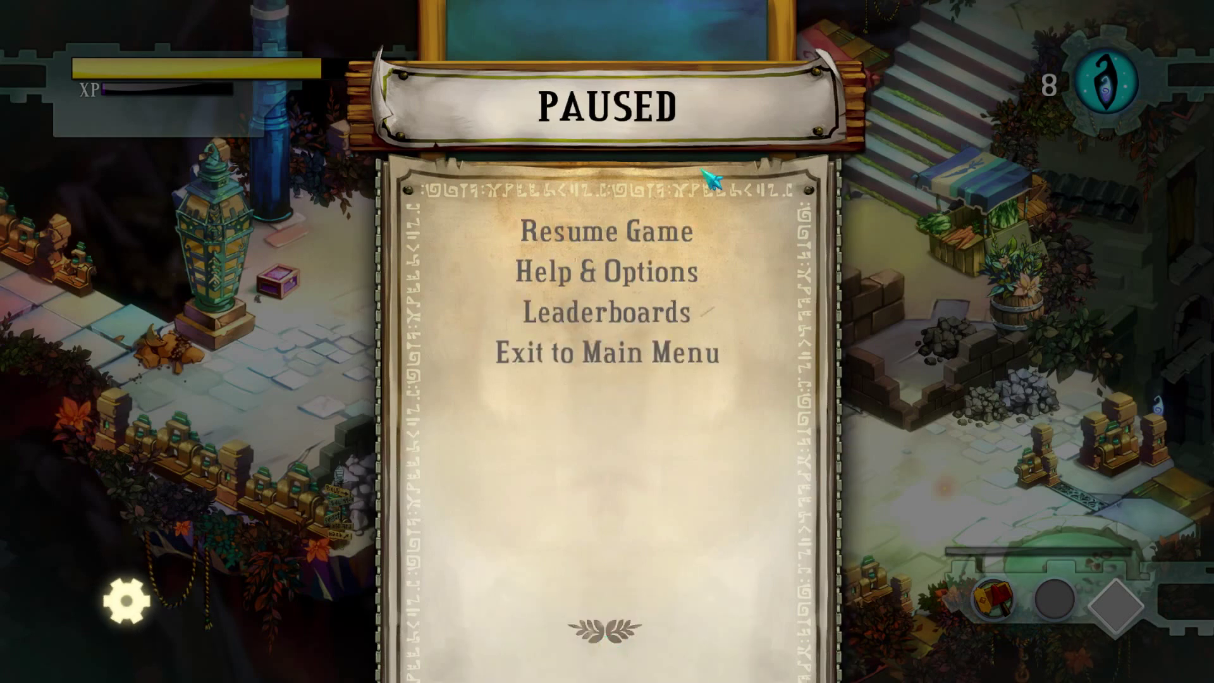
{"action": "left_click", "coordinate": [657, 218]}
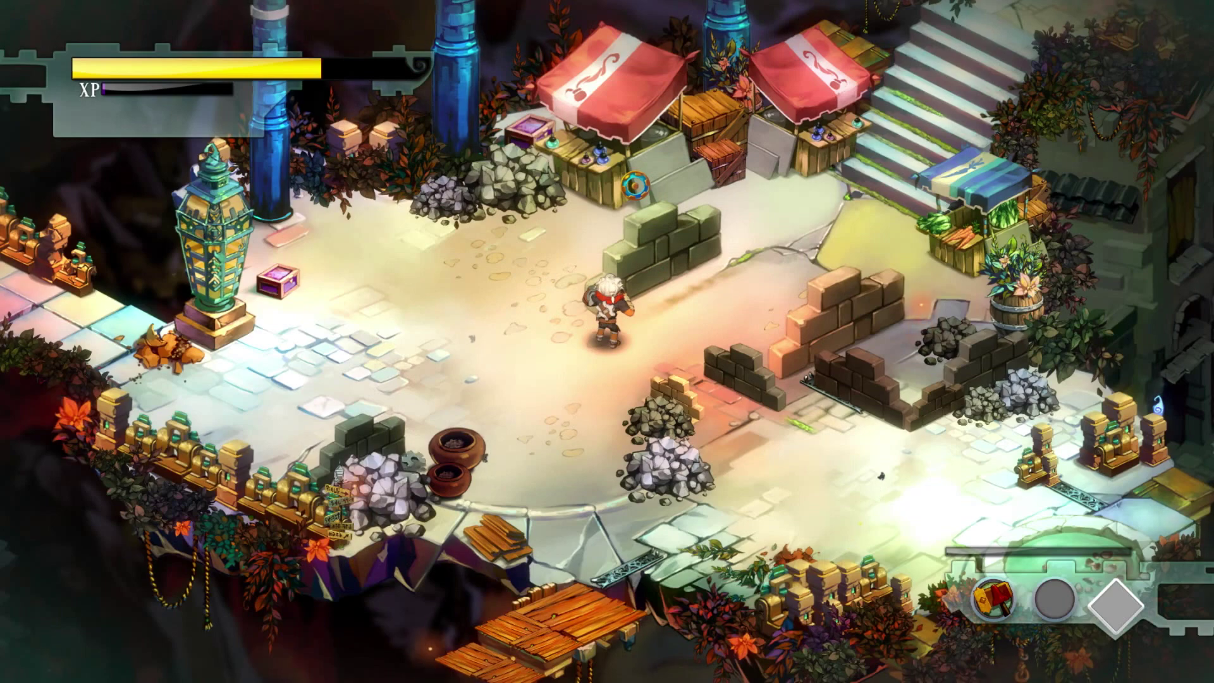
Run up the striped staircase to the upper market plaza and pick up the weapon floating near the fountain.
{"action": "key", "text": "w+d"}
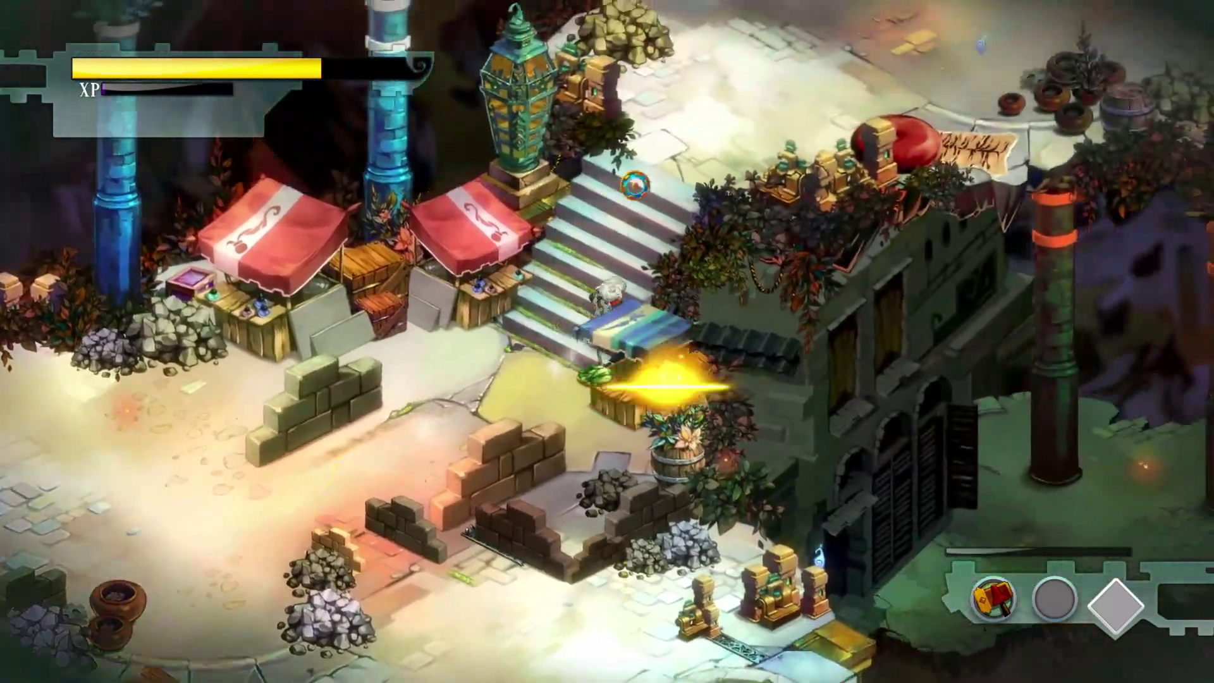
{"action": "key", "text": "w+d"}
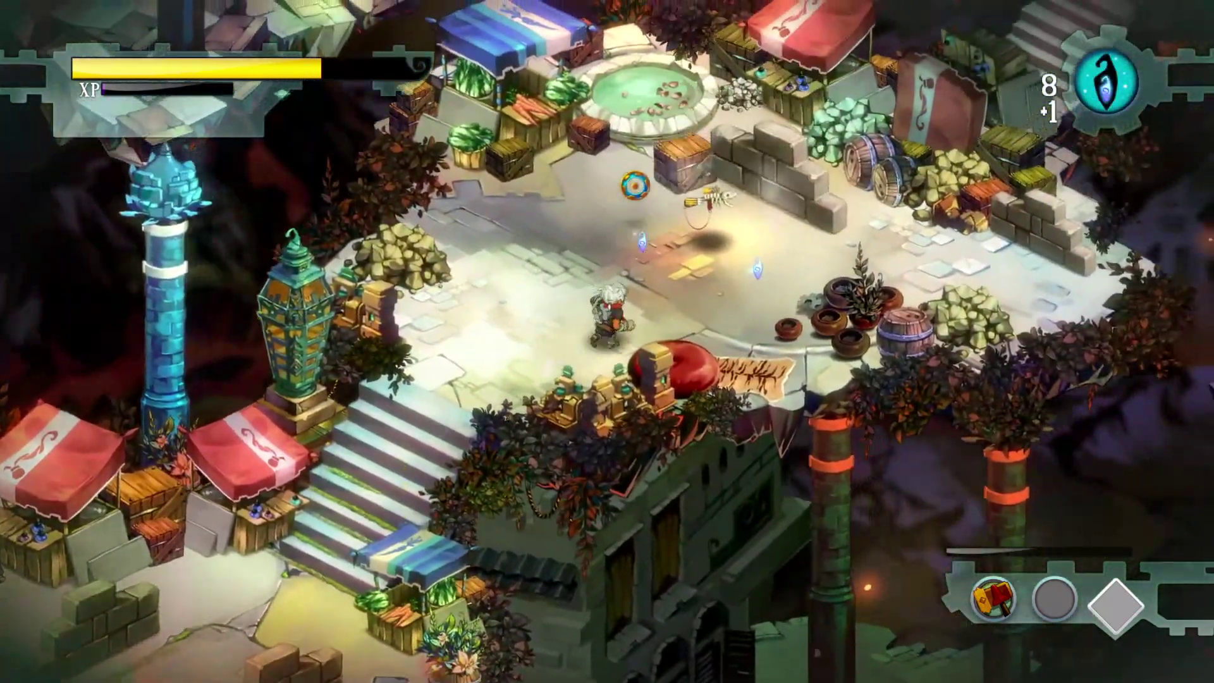
{"action": "key", "text": "e"}
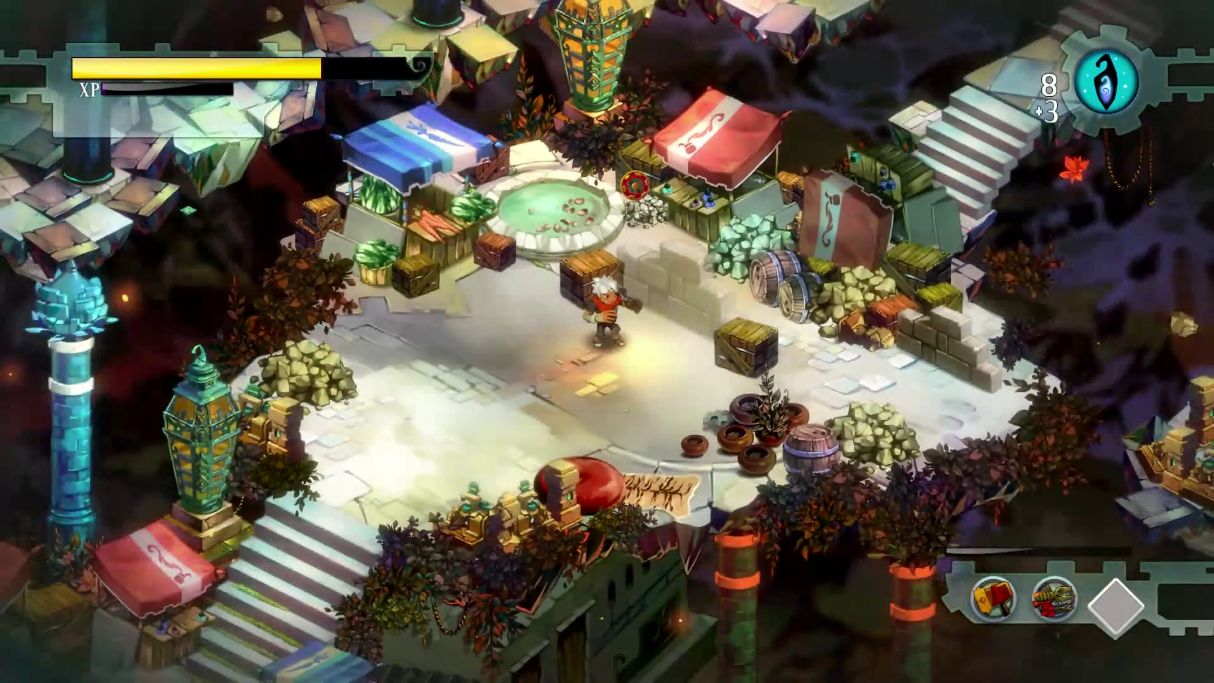
Move around the upper plaza, firing the new ranged weapon at the crate, stone wall and red market stall near the fountain.
{"action": "key", "text": "s+a"}
{"action": "key", "text": "s"}
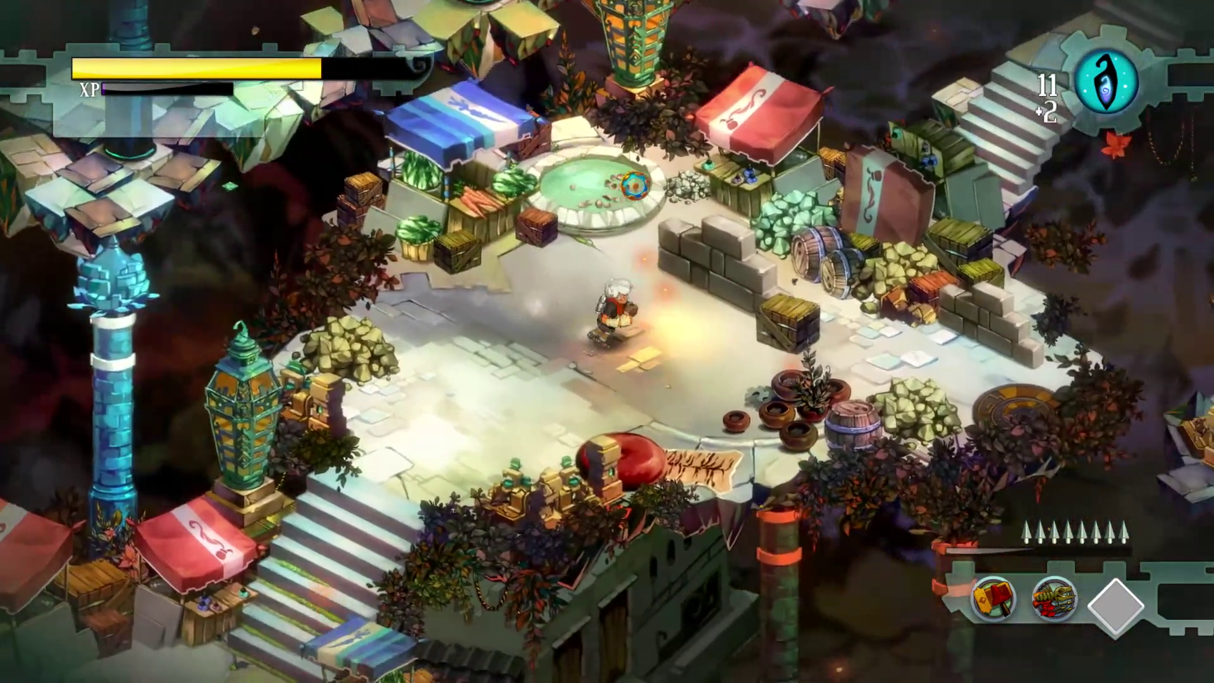
{"action": "key", "text": "a"}
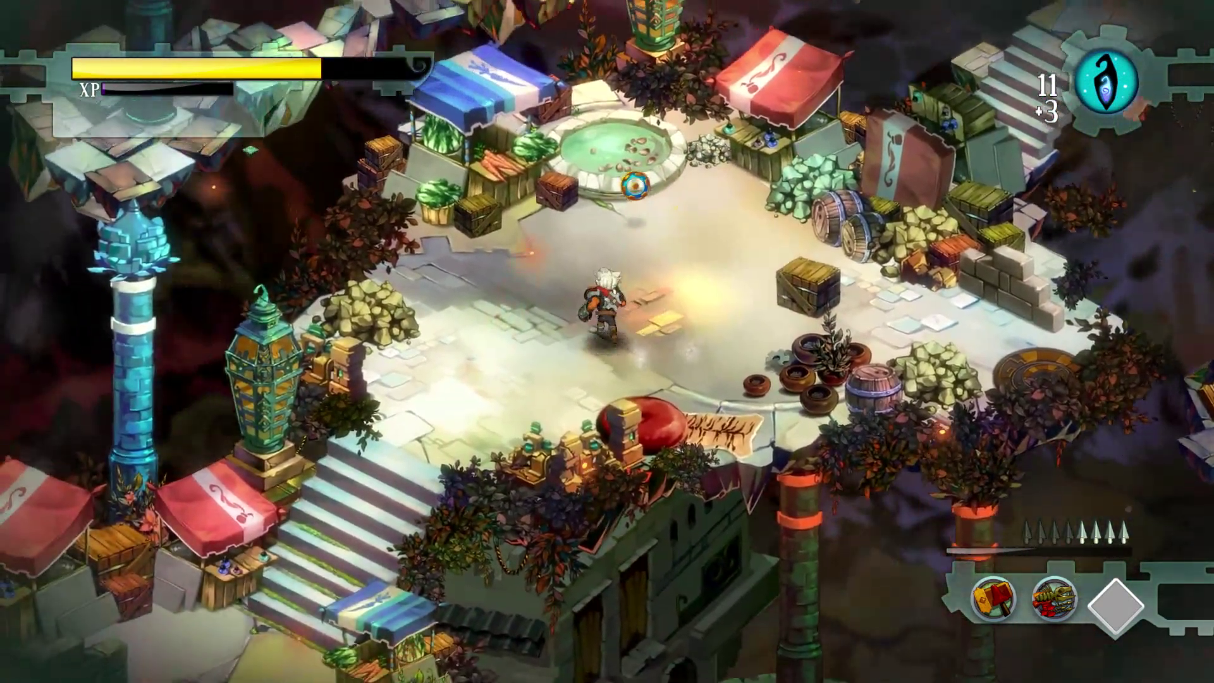
{"action": "key", "text": "w"}
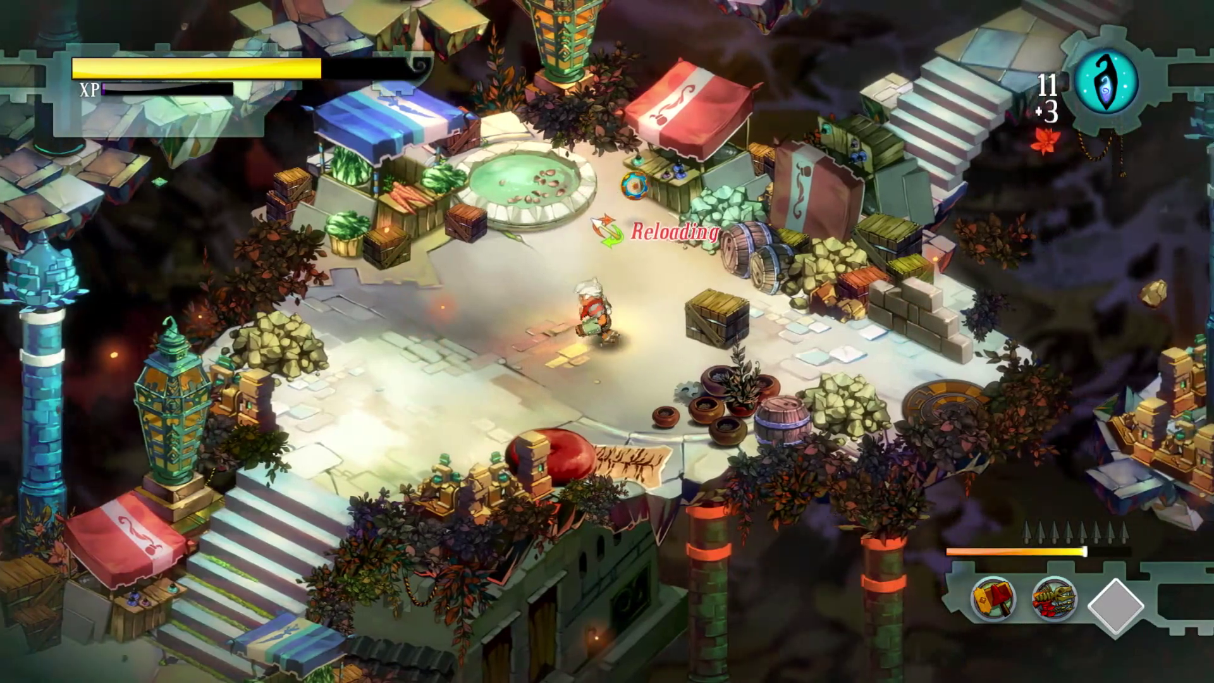
{"action": "key", "text": "a"}
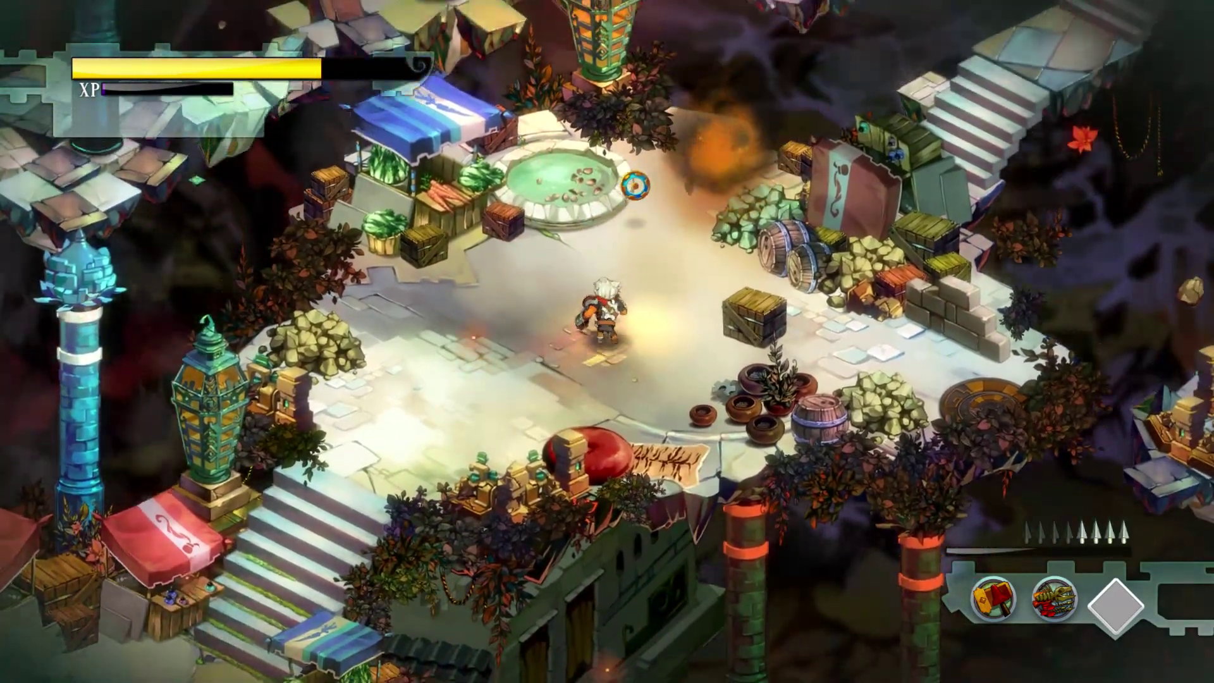
{"action": "key", "text": "w"}
{"action": "key", "text": "s"}
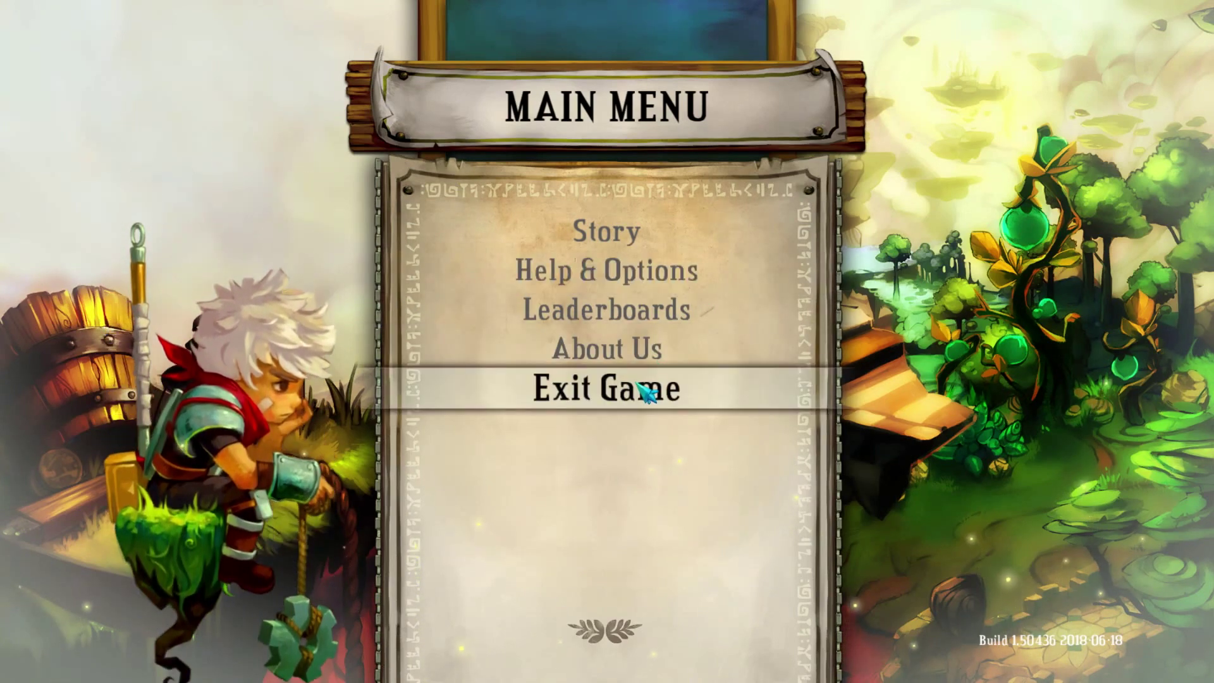
Exit Bastion from its main menu and return to Steam.
{"action": "left_click", "coordinate": [639, 384]}
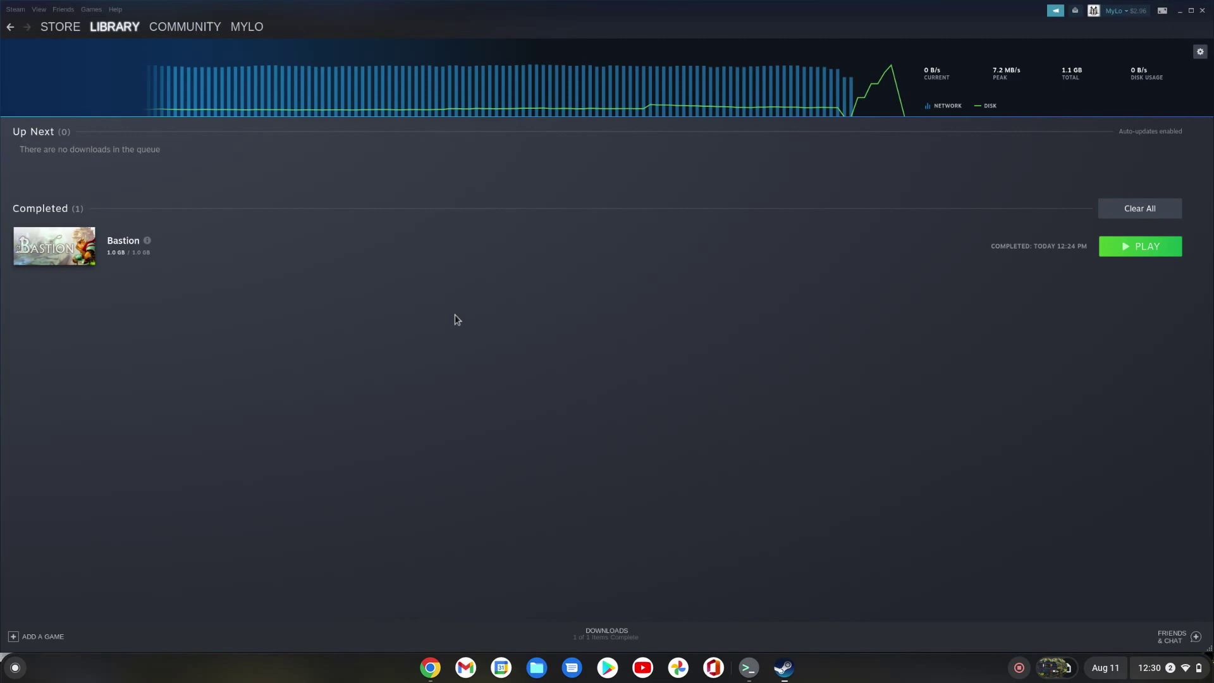